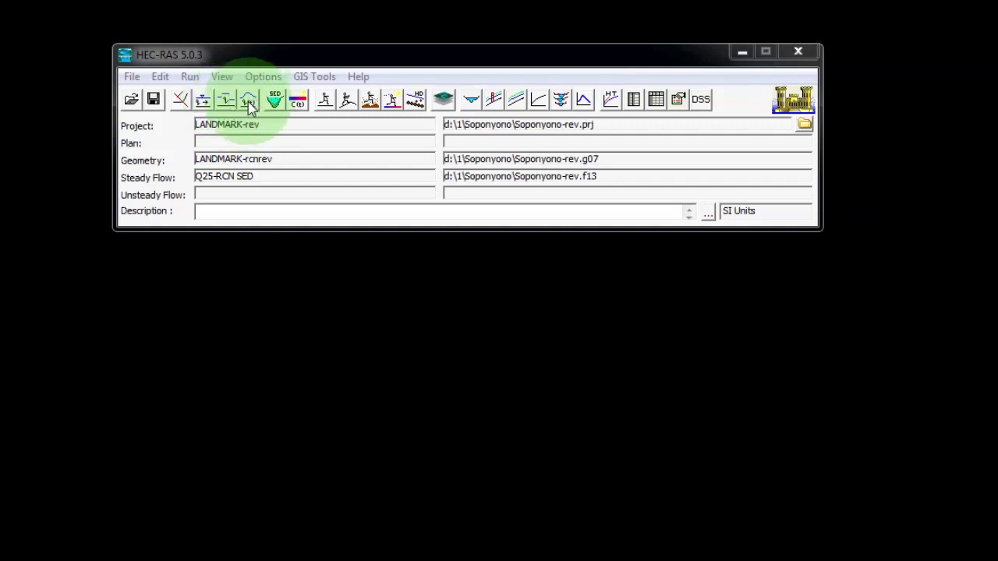
Open the unsteady flow data and assign a Flow Hydrograph boundary condition to river station 390.
{"action": "left_click", "coordinate": [248, 104]}
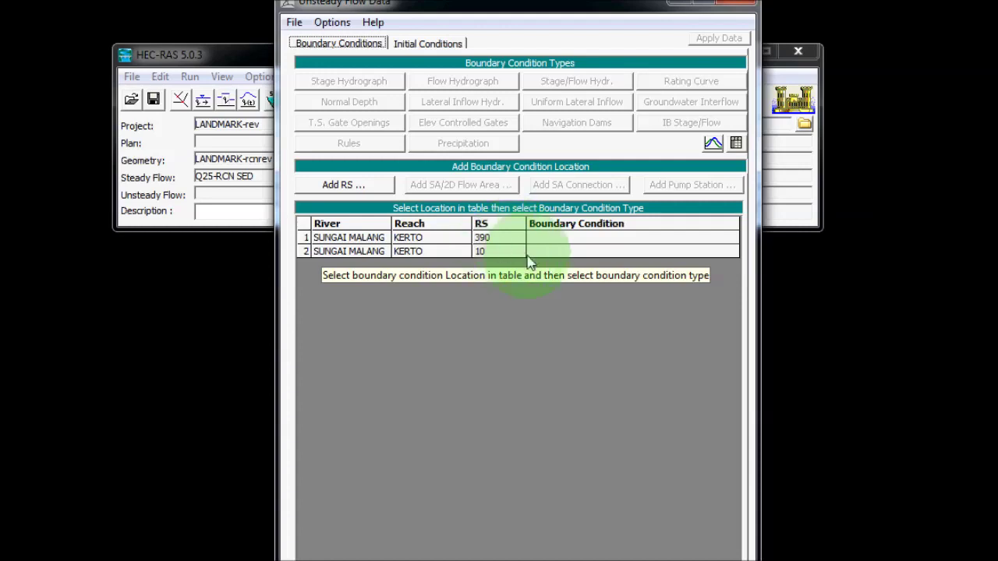
{"action": "left_click", "coordinate": [493, 249]}
{"action": "left_click", "coordinate": [492, 249]}
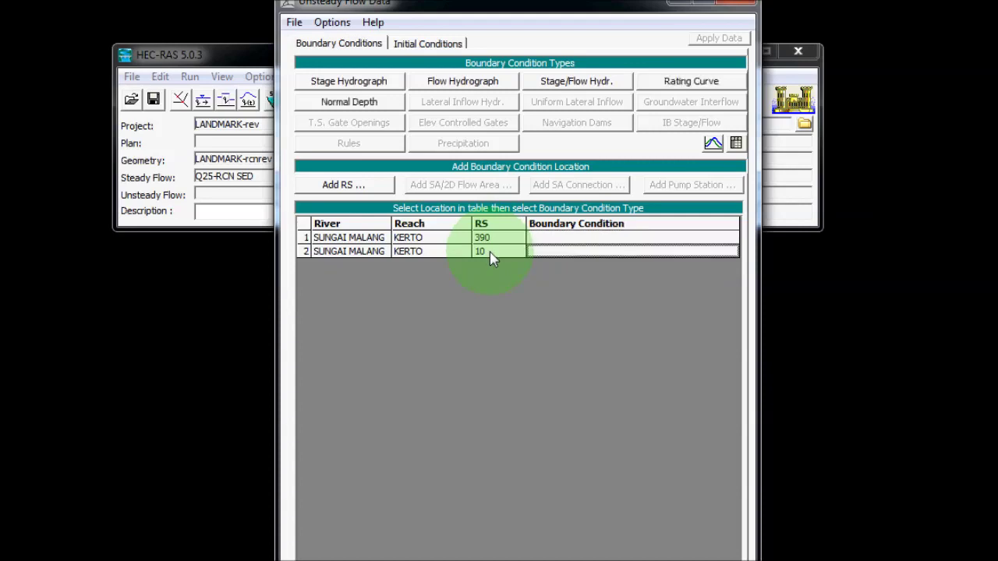
{"action": "left_click", "coordinate": [543, 242]}
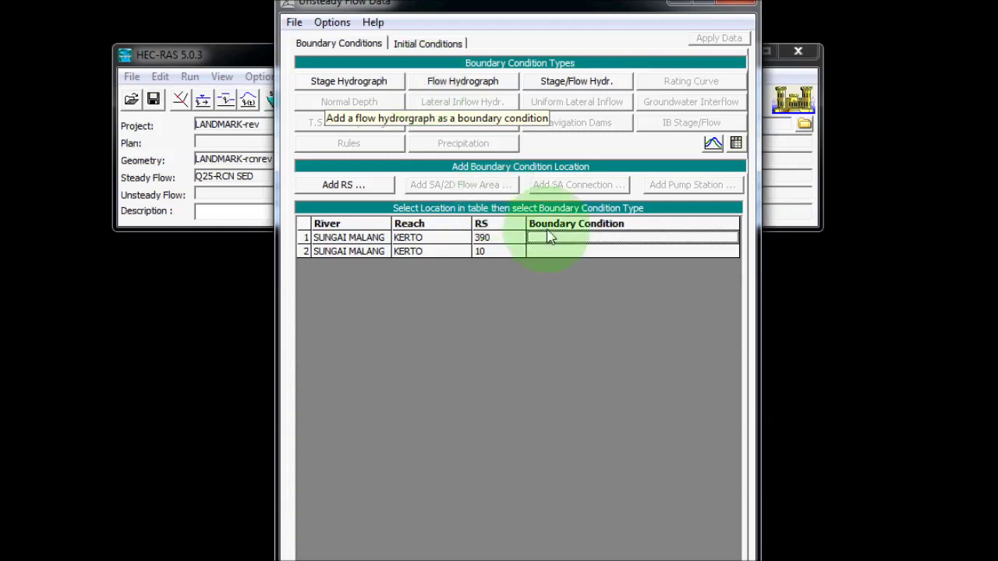
{"action": "left_click", "coordinate": [489, 87]}
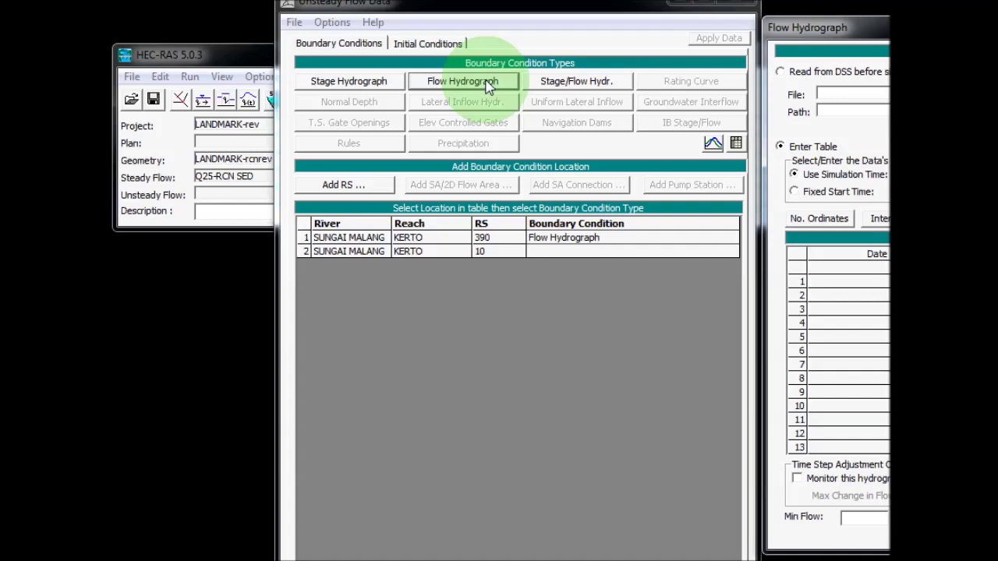
Set the flow hydrograph's data time interval to 1 Hour.
{"action": "left_click_drag", "start_coordinate": [807, 27], "coordinate": [339, 78]}
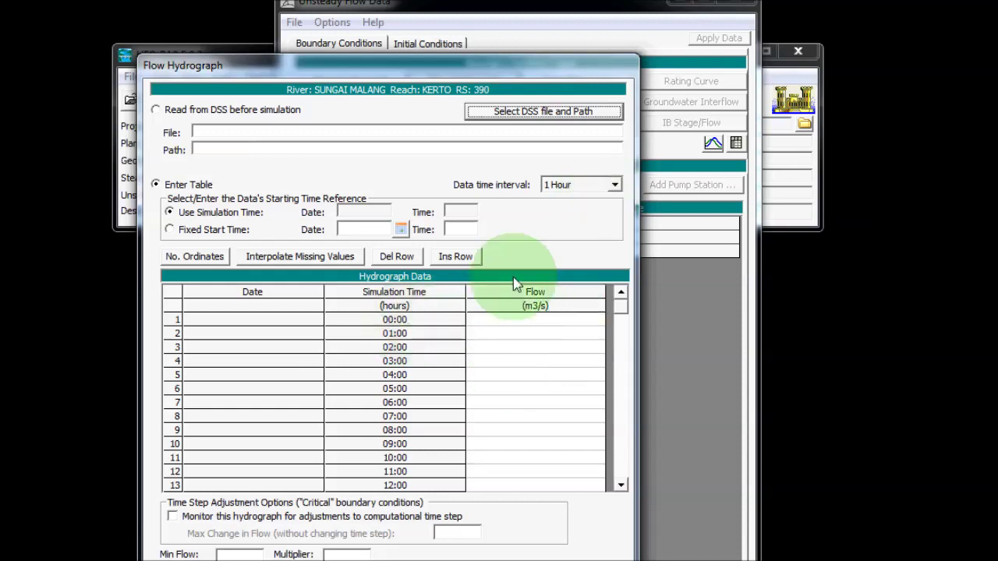
{"action": "left_click", "coordinate": [582, 187]}
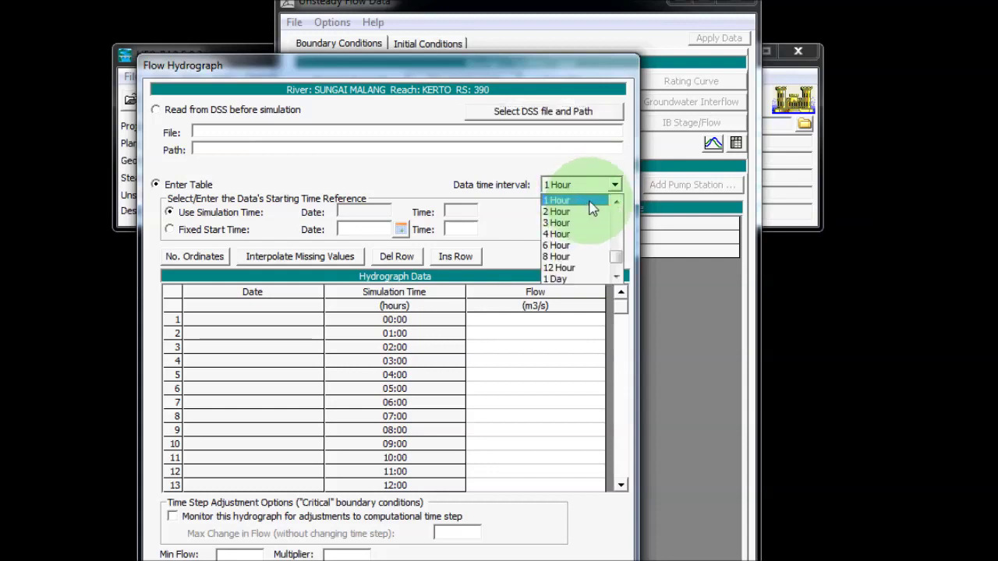
{"action": "left_click", "coordinate": [588, 202]}
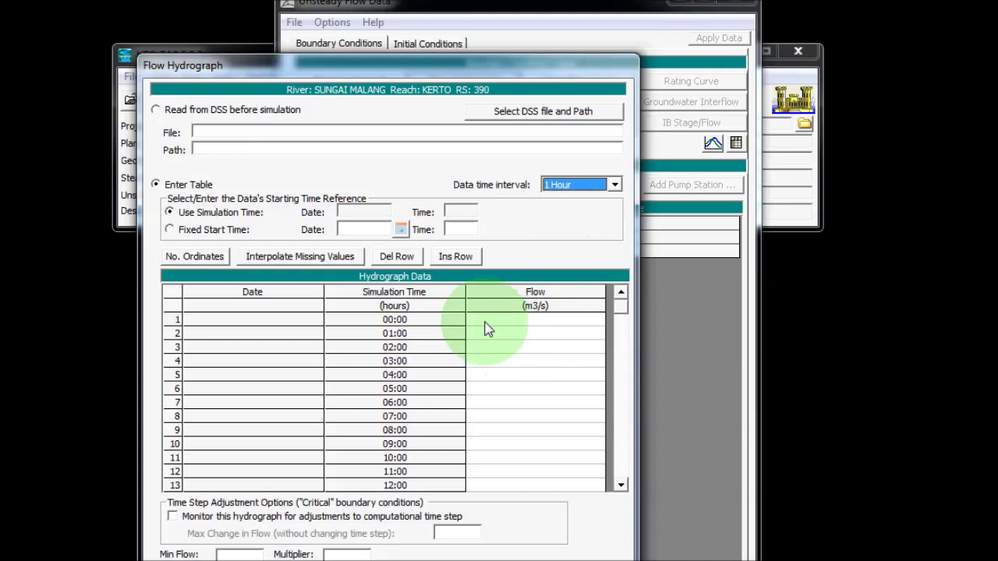
Switch to the Excel workbook and copy the flow values in cells A1 through A100.
{"action": "key", "text": "alt+Tab"}
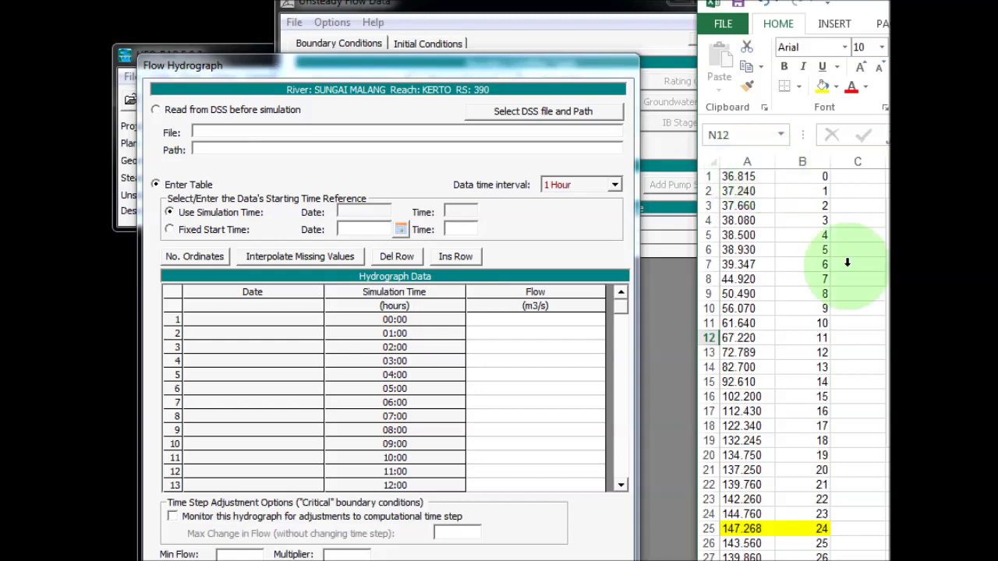
{"action": "left_click_drag", "start_coordinate": [850, 8], "coordinate": [994, 19]}
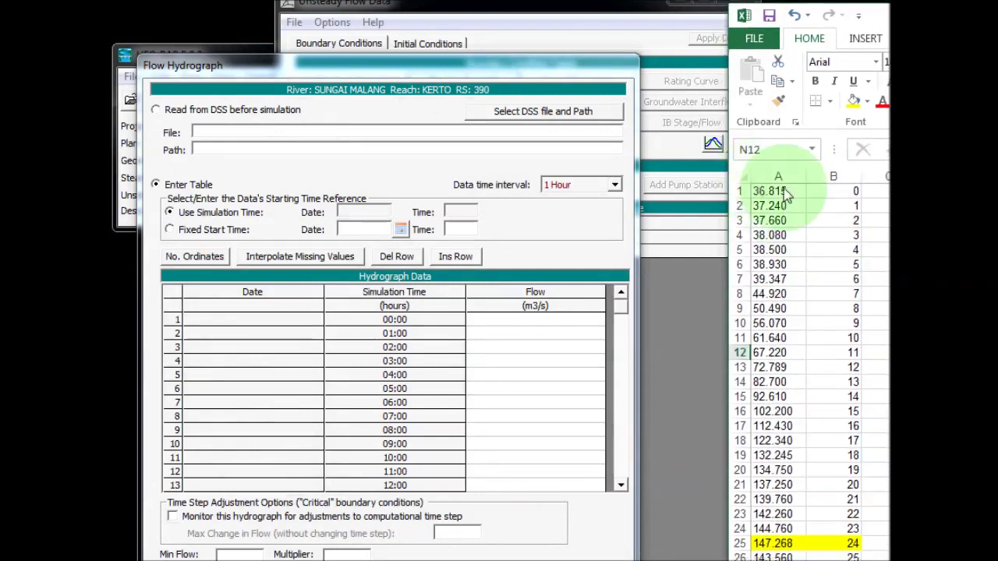
{"action": "left_click", "coordinate": [772, 192]}
{"action": "left_click_drag", "start_coordinate": [772, 192], "coordinate": [778, 530]}
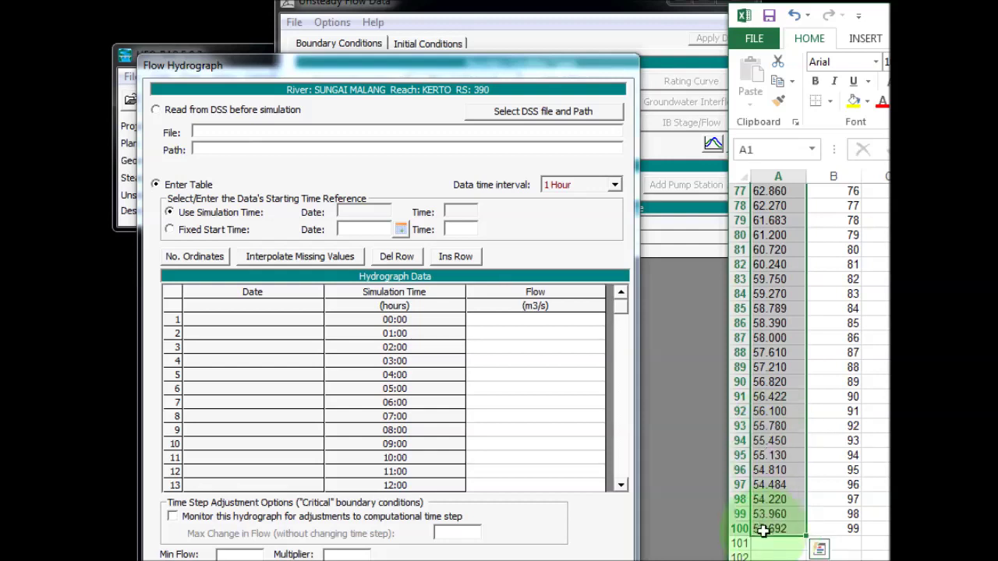
{"action": "key", "text": "ctrl+c"}
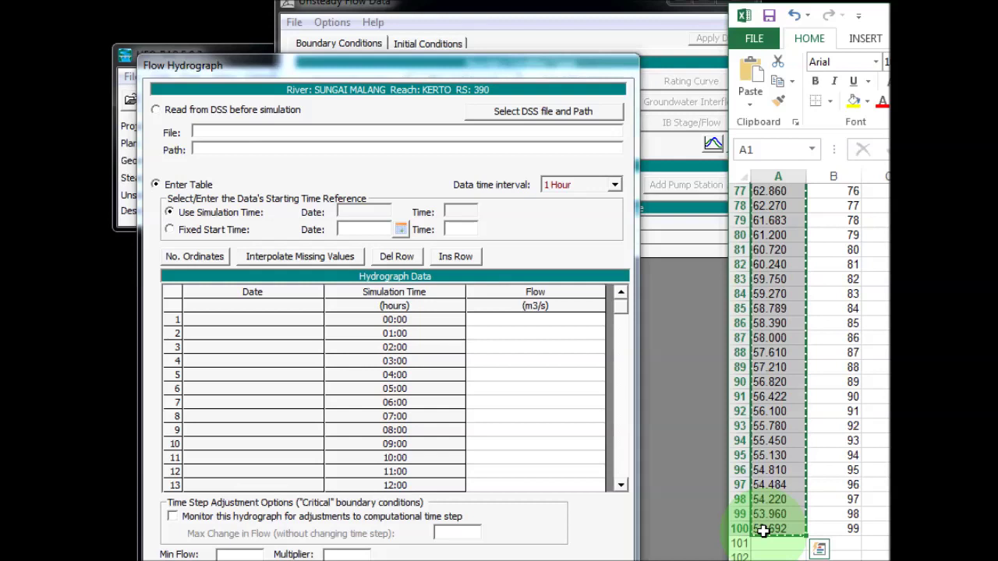
Paste the copied values into the Flow column of the river station 390 hydrograph in HEC-RAS.
{"action": "left_click", "coordinate": [563, 306]}
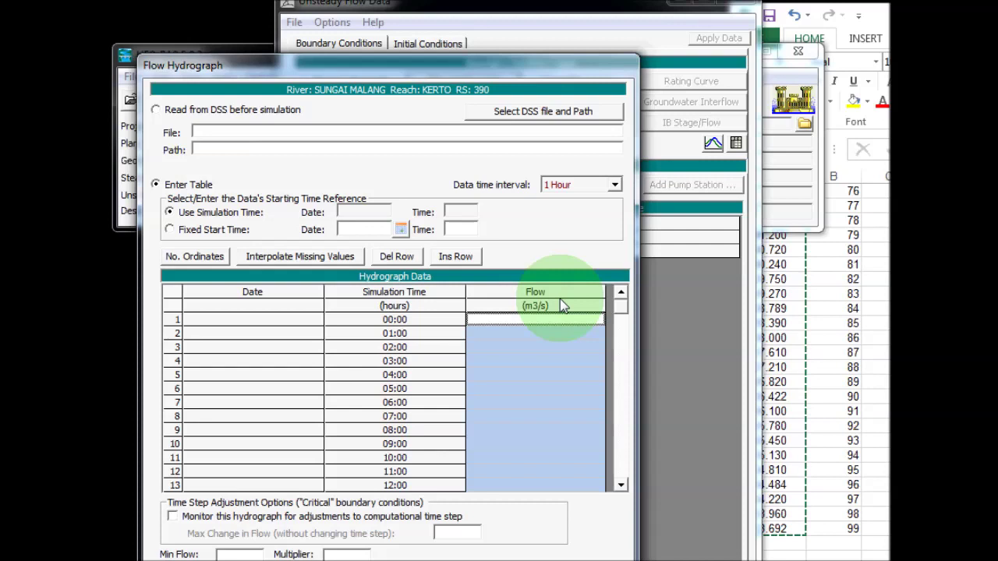
{"action": "key", "text": "ctrl+v"}
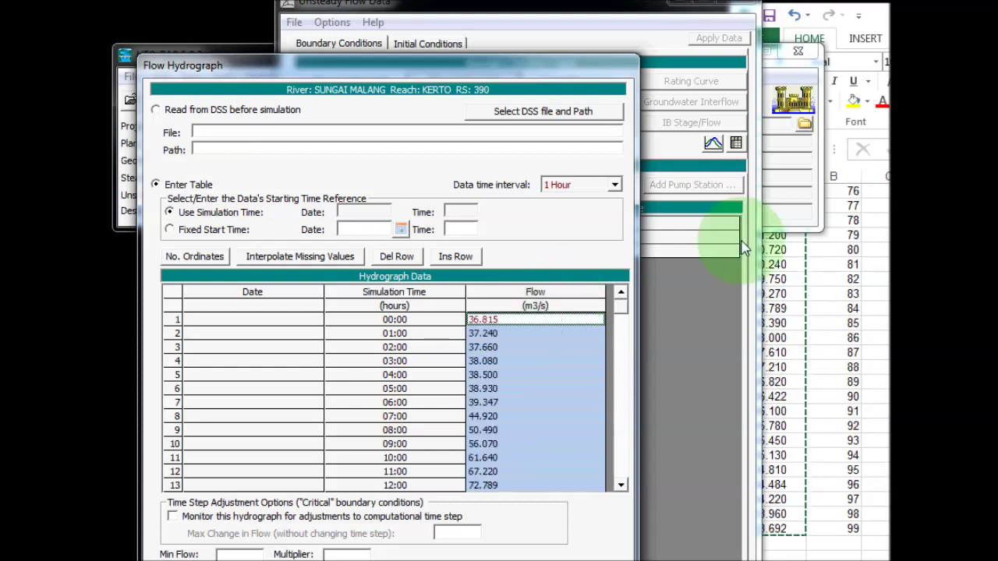
{"action": "key", "text": "alt+Tab"}
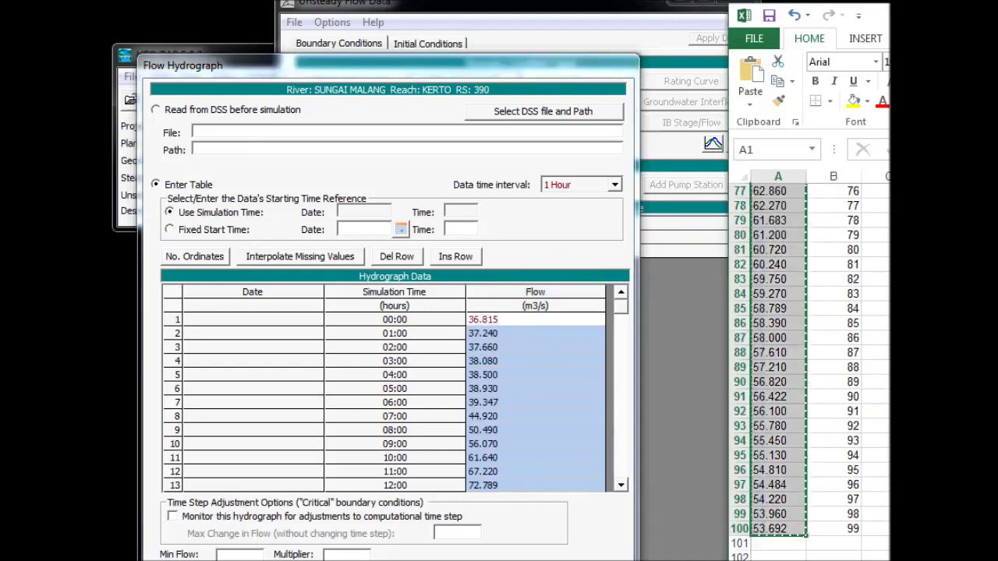
{"action": "left_click", "coordinate": [607, 380]}
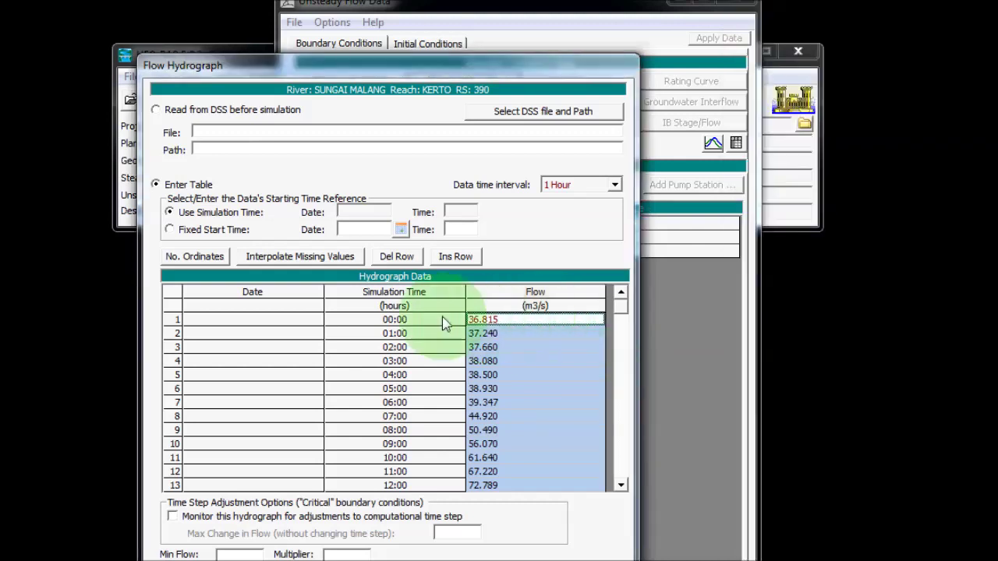
{"action": "left_click", "coordinate": [471, 323]}
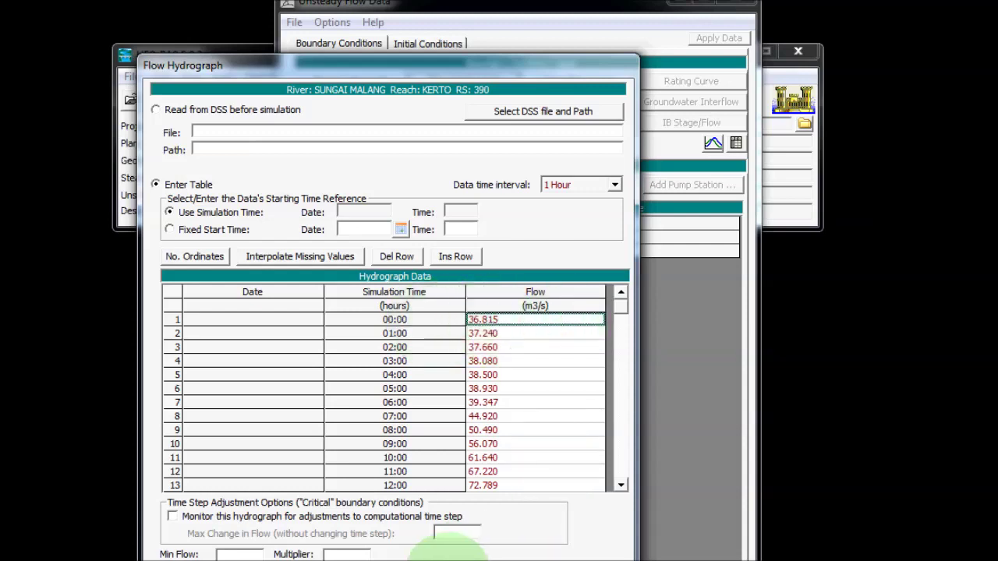
Plot the flow hydrograph, examine its curve and its tabulated values through the last row, and close the plot.
{"action": "left_click", "coordinate": [464, 558]}
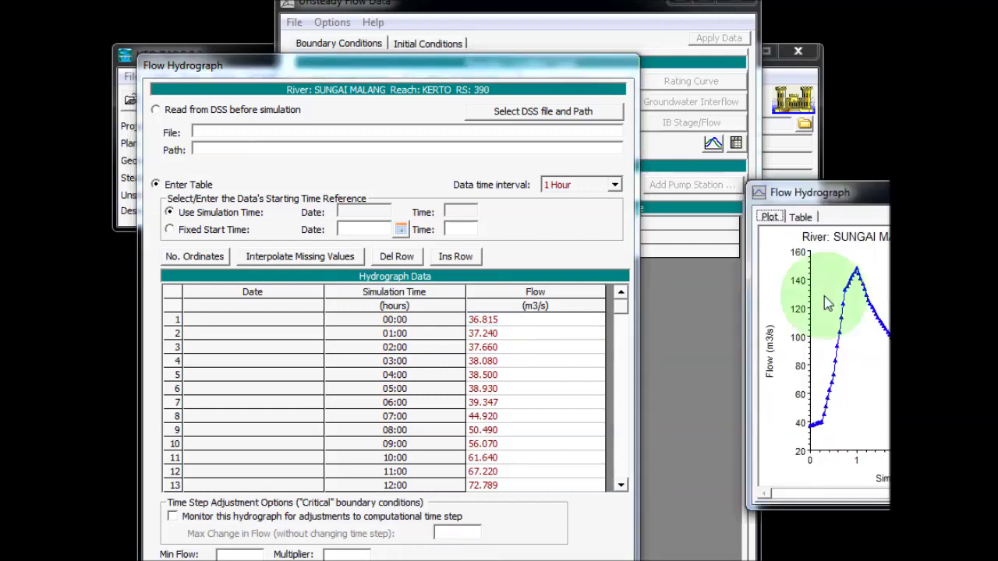
{"action": "left_click_drag", "start_coordinate": [827, 193], "coordinate": [374, 119]}
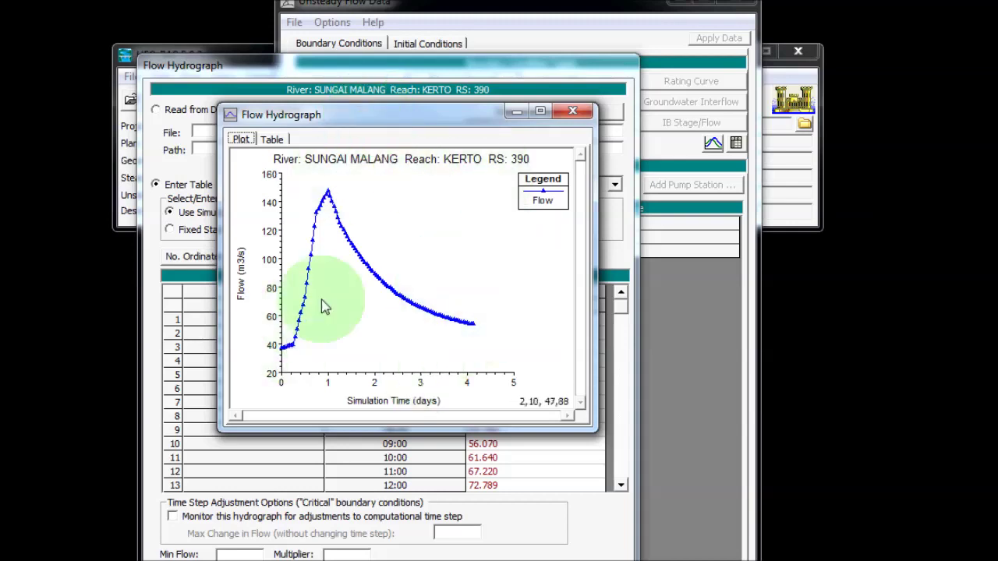
{"action": "left_click", "coordinate": [275, 140]}
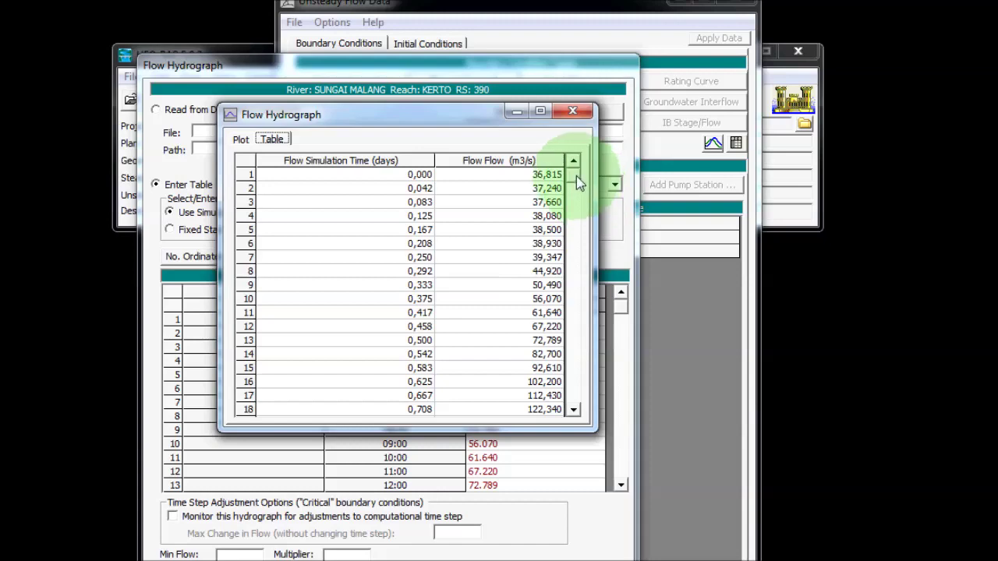
{"action": "left_click_drag", "start_coordinate": [575, 178], "coordinate": [575, 403]}
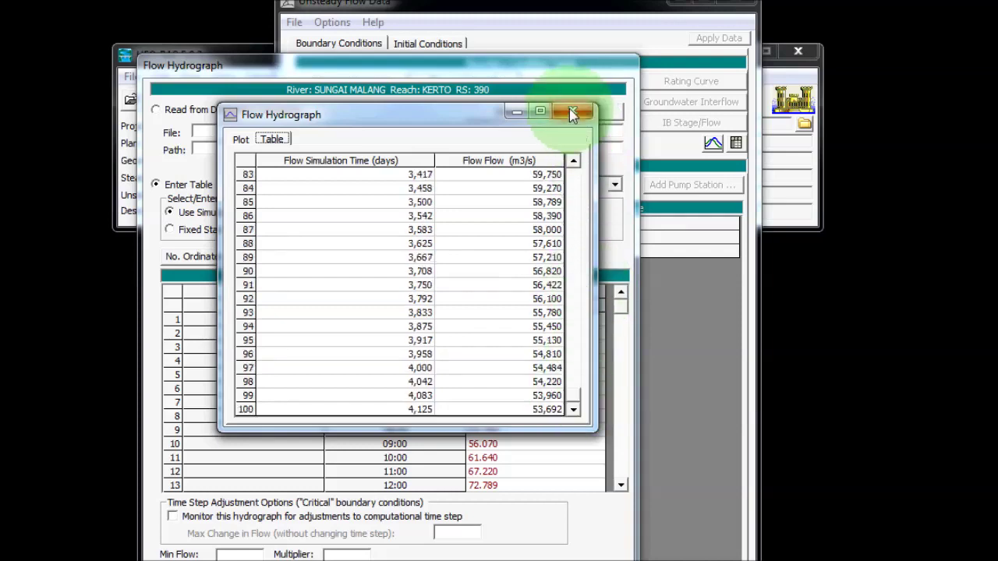
{"action": "left_click", "coordinate": [240, 139]}
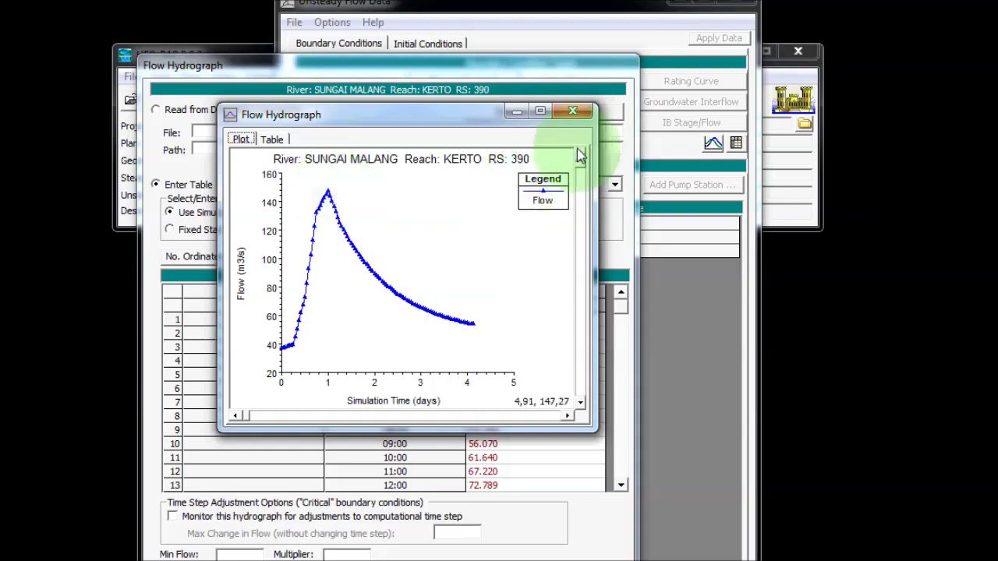
{"action": "left_click", "coordinate": [572, 110]}
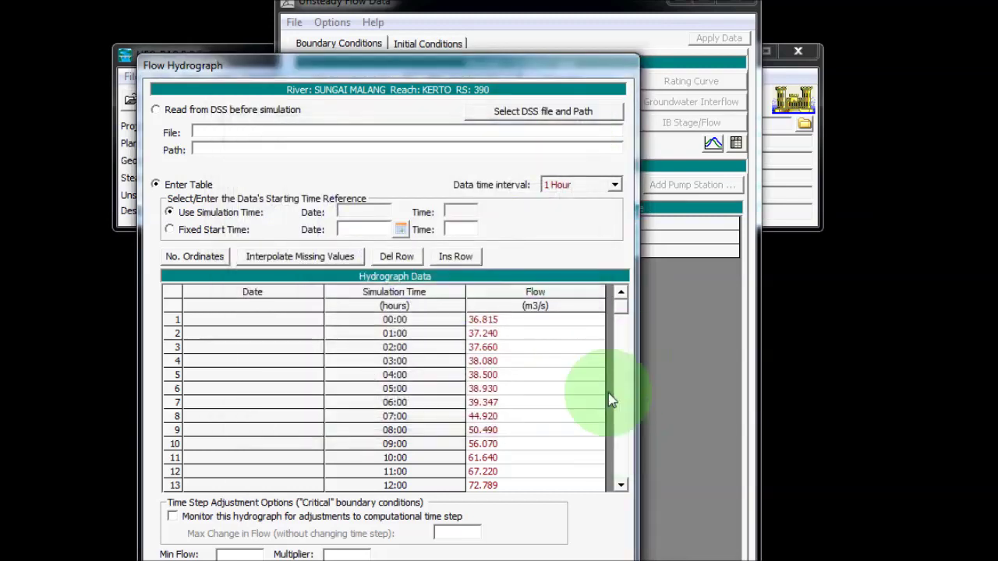
Check the flow entry at simulation time 24:00 and accept the flow hydrograph.
{"action": "left_click_drag", "start_coordinate": [618, 310], "coordinate": [619, 341]}
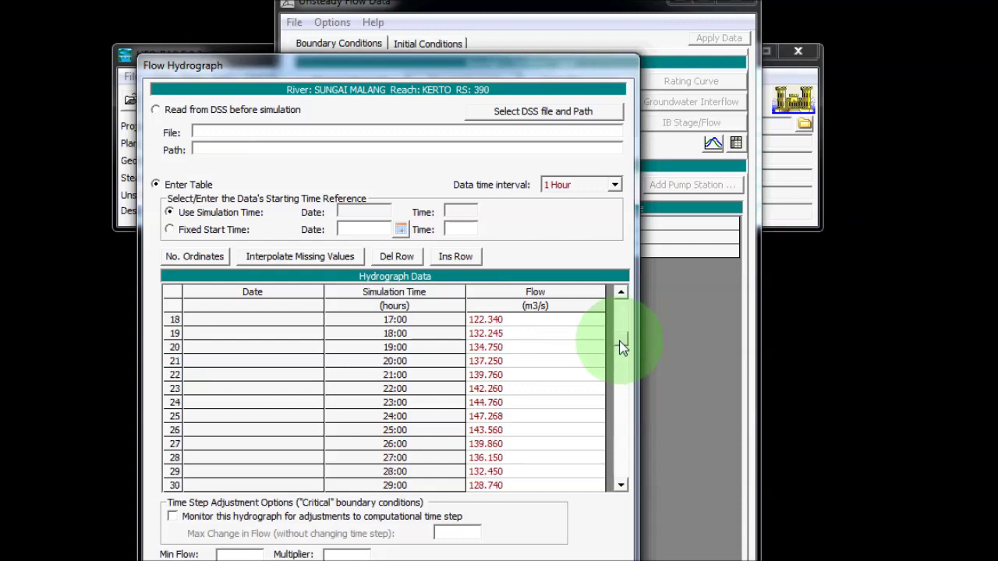
{"action": "left_click", "coordinate": [409, 418]}
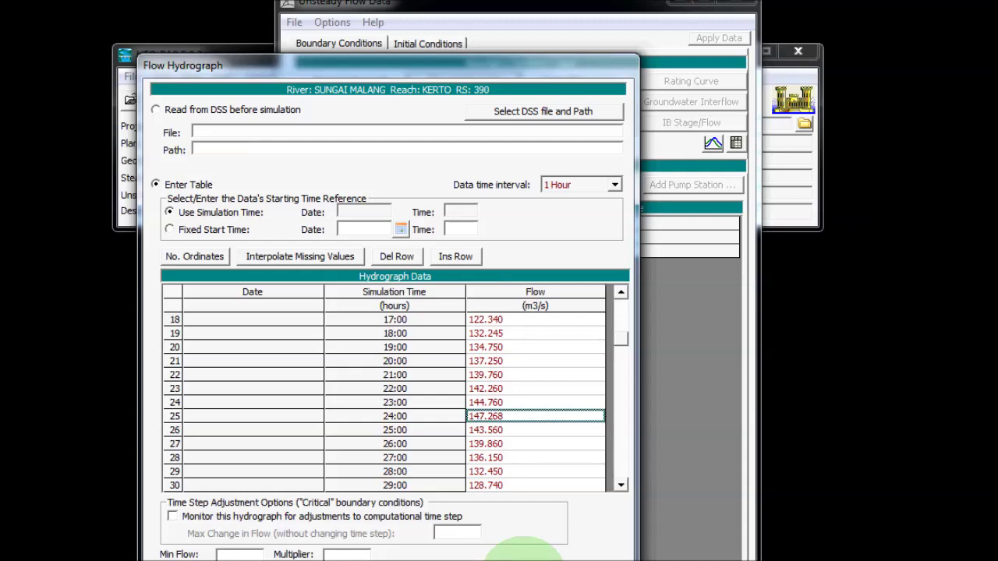
{"action": "left_click", "coordinate": [522, 555]}
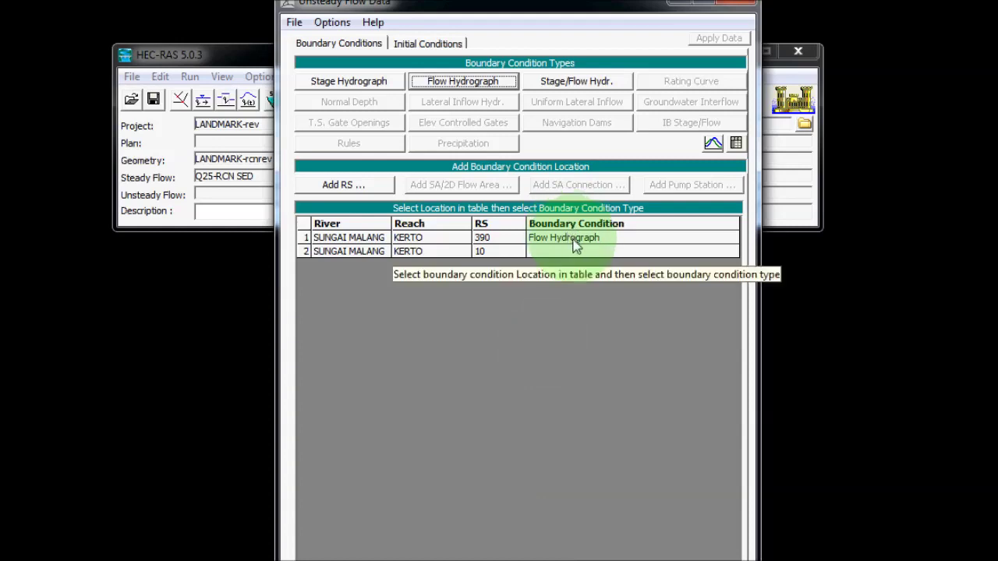
Reopen the flow hydrograph for river station 390 and clear all values in its Flow column.
{"action": "double_click", "coordinate": [576, 246]}
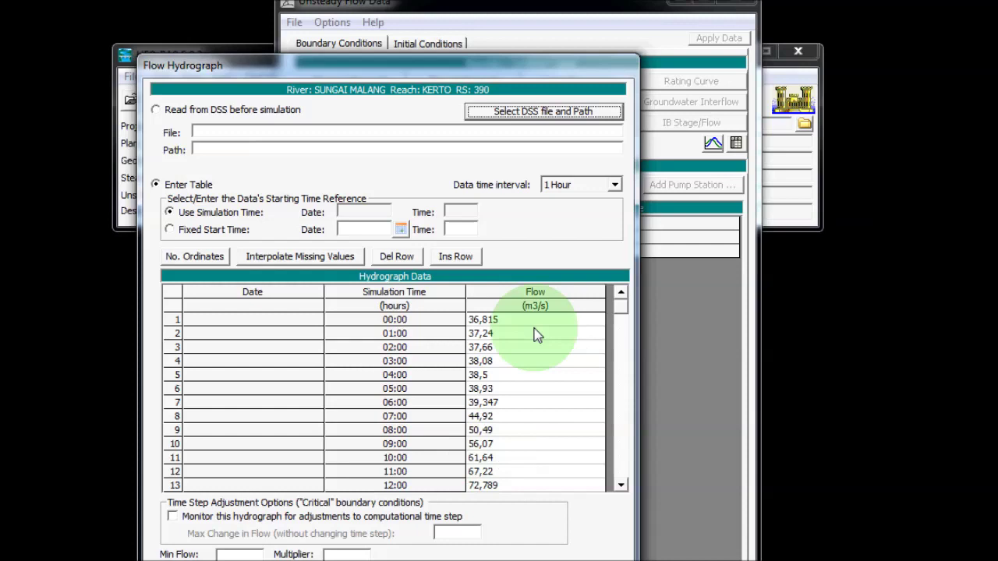
{"action": "left_click", "coordinate": [508, 309]}
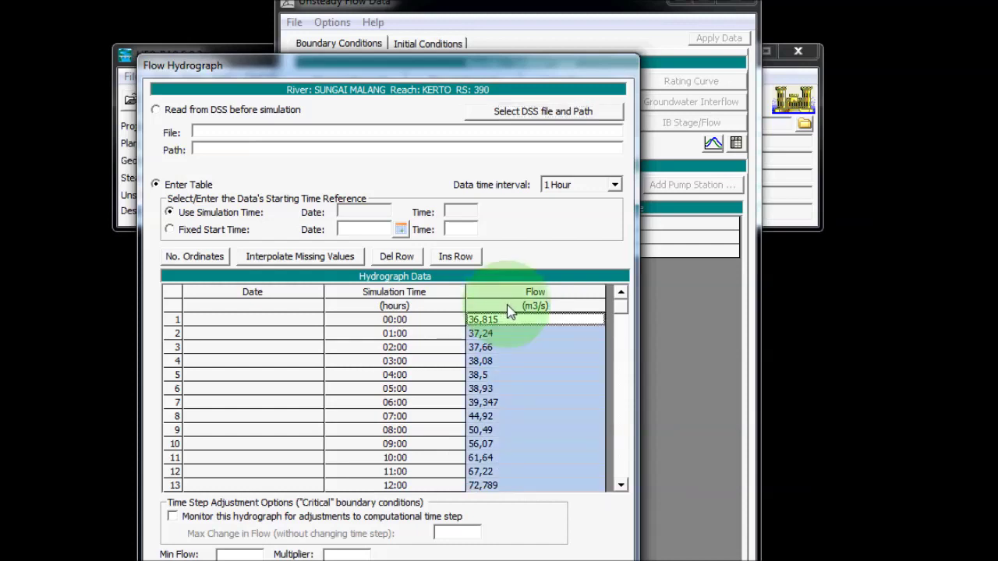
{"action": "key", "text": "Delete"}
Enter a flow of 36 at simulation time 00:00 and 140 at 24:00.
{"action": "left_click", "coordinate": [505, 327]}
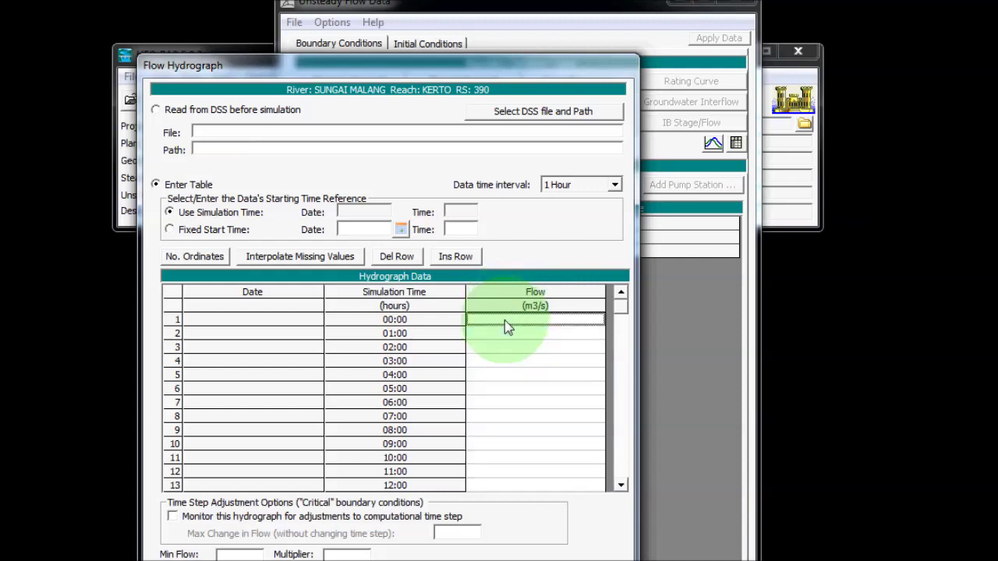
{"action": "type", "text": "36"}
{"action": "double_click", "coordinate": [623, 486]}
{"action": "double_click", "coordinate": [623, 486]}
{"action": "double_click", "coordinate": [623, 486]}
{"action": "triple_click", "coordinate": [622, 487]}
{"action": "double_click", "coordinate": [622, 486]}
{"action": "double_click", "coordinate": [622, 487]}
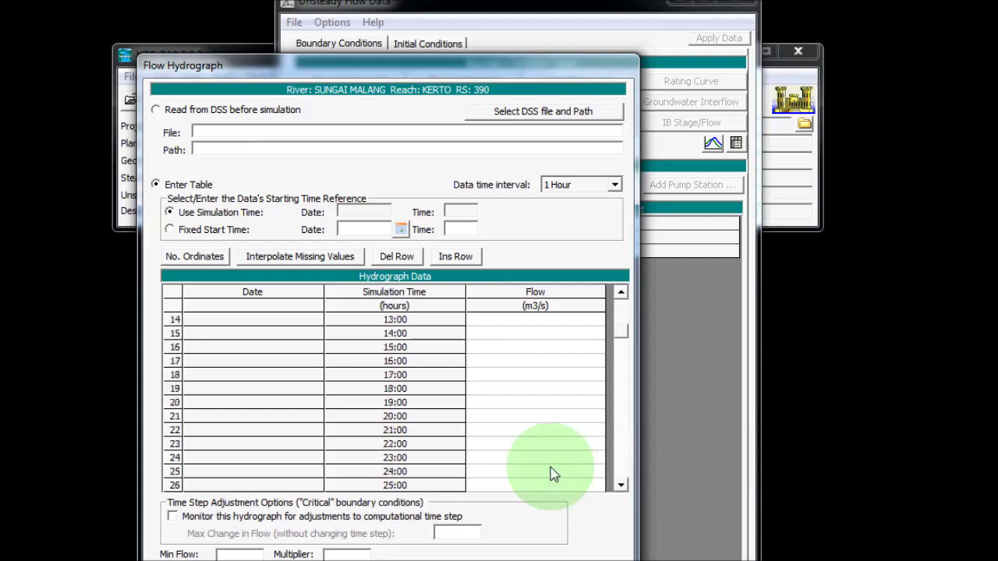
{"action": "left_click", "coordinate": [502, 478]}
{"action": "type", "text": "1"}
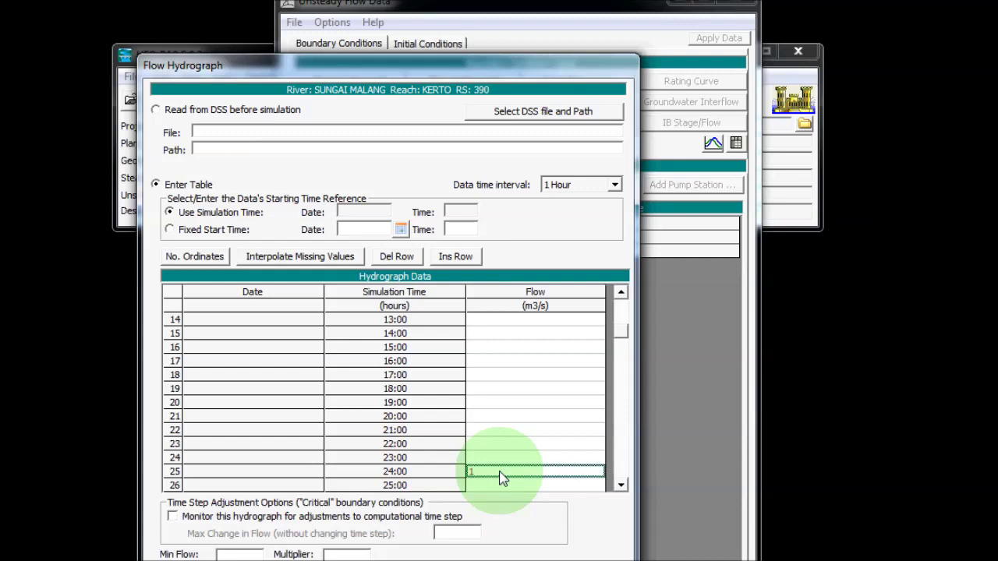
{"action": "type", "text": "40"}
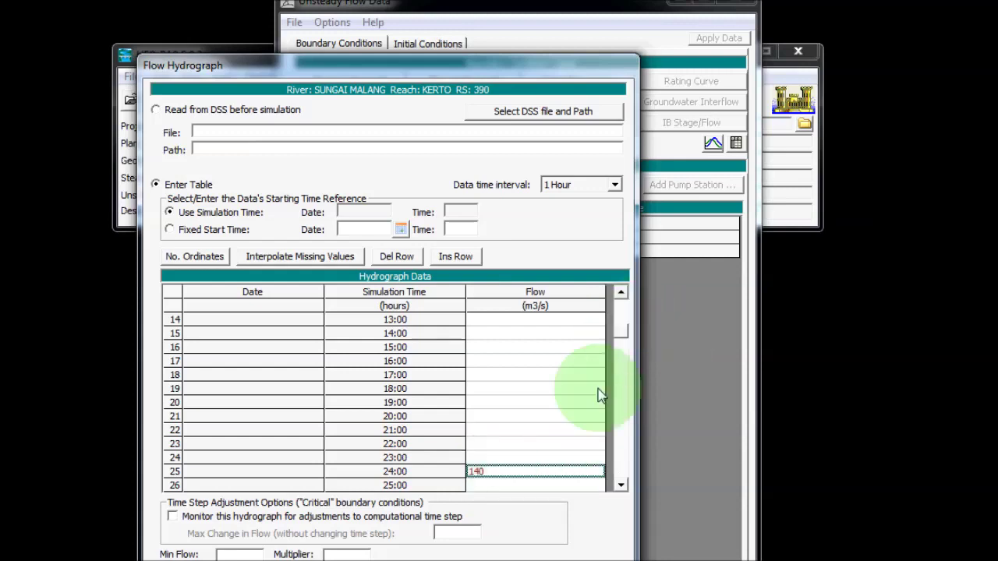
{"action": "left_click", "coordinate": [478, 348]}
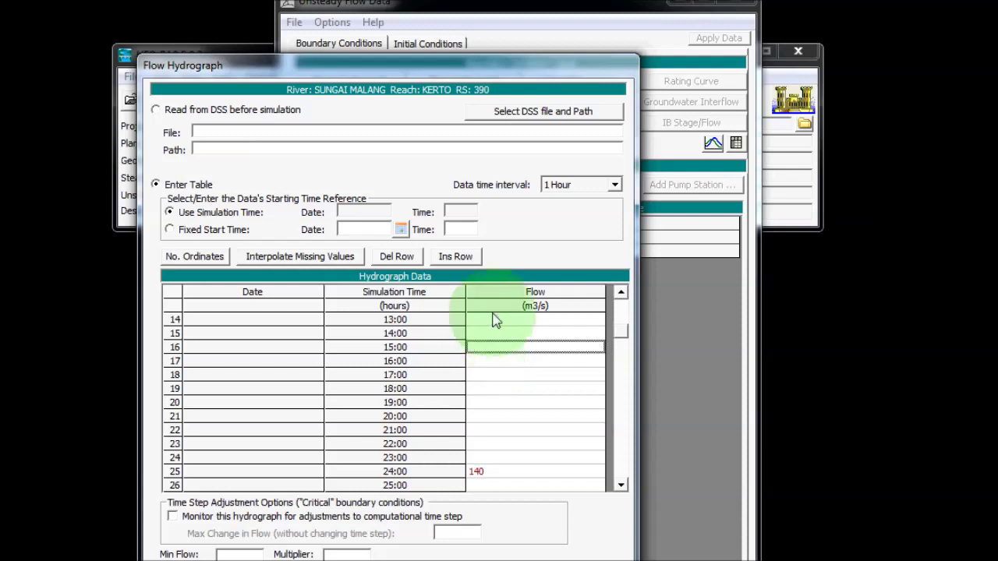
{"action": "left_click", "coordinate": [488, 445]}
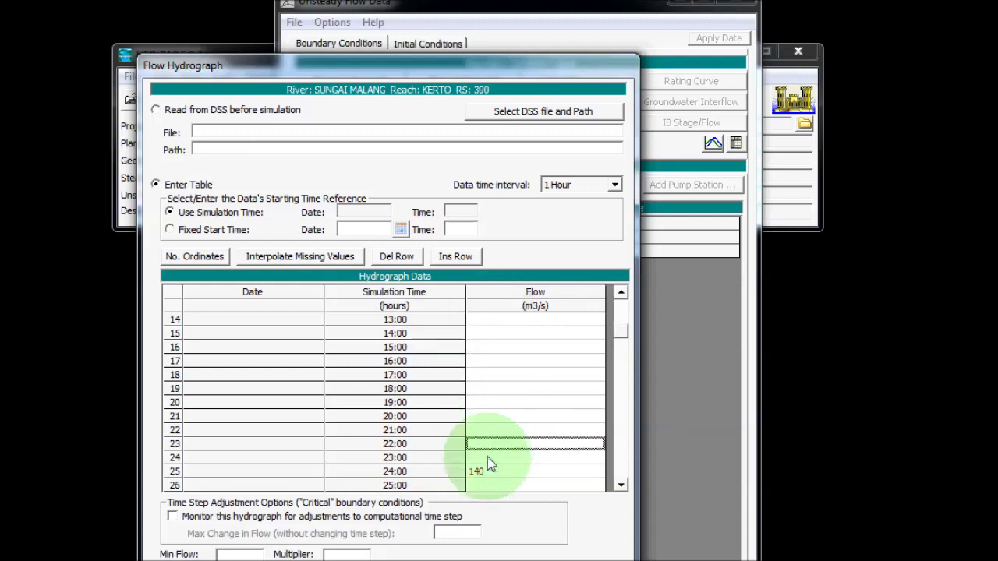
{"action": "left_click", "coordinate": [498, 336]}
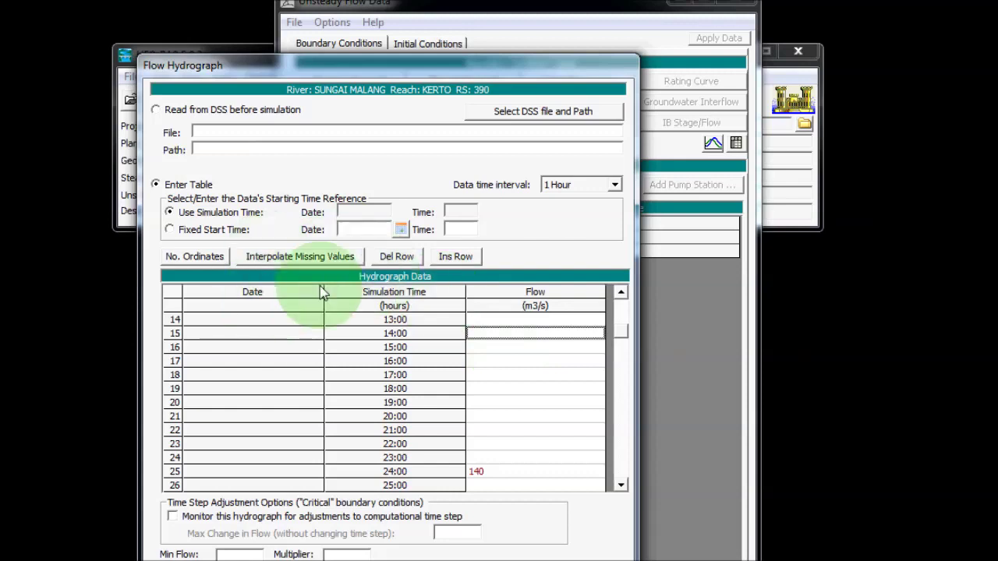
{"action": "left_click", "coordinate": [482, 459]}
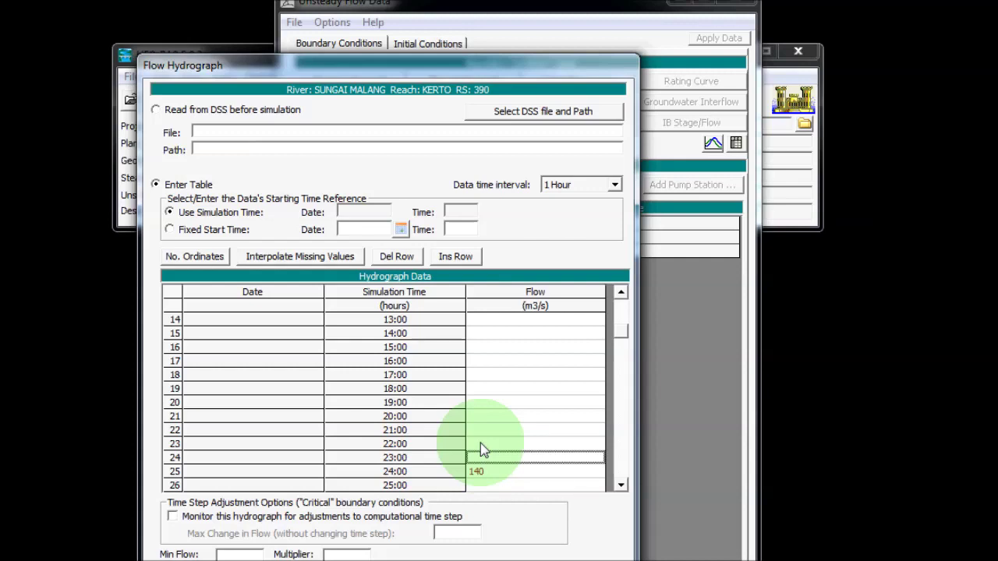
Enter a flow of 135 at simulation time 23:00 and 130 at 22:00.
{"action": "type", "text": "135"}
{"action": "left_click", "coordinate": [480, 443]}
{"action": "type", "text": "1"}
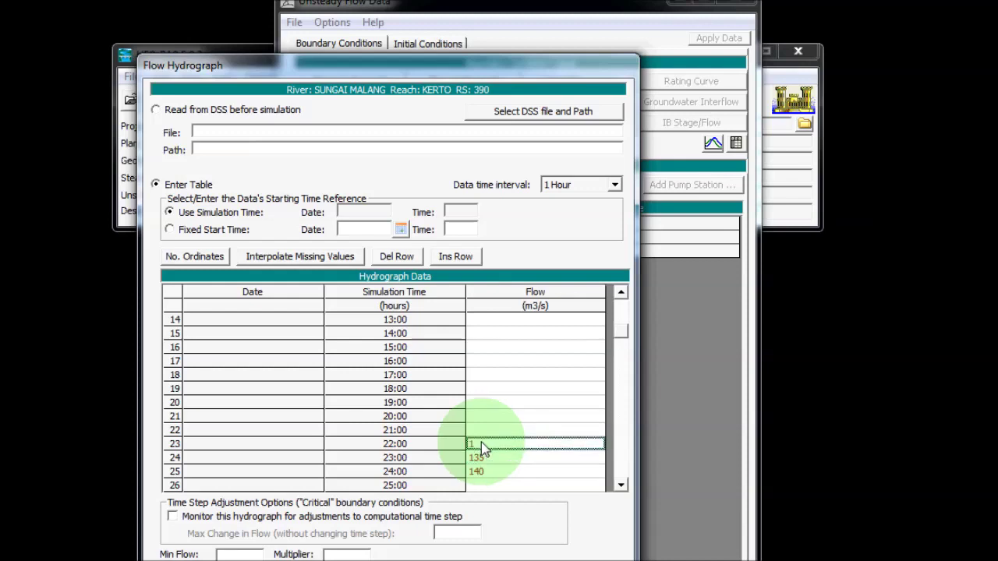
{"action": "type", "text": "30"}
Interpolate the missing flow values between simulation times 00:00 and 22:00, and check the curve in the hydrograph plot.
{"action": "left_click_drag", "start_coordinate": [495, 429], "coordinate": [484, 339]}
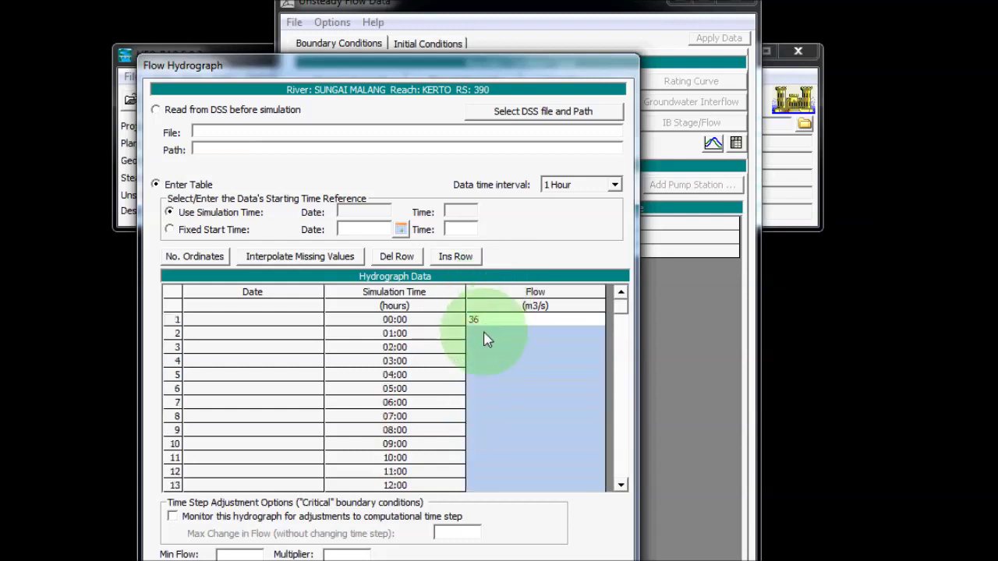
{"action": "left_click", "coordinate": [318, 257]}
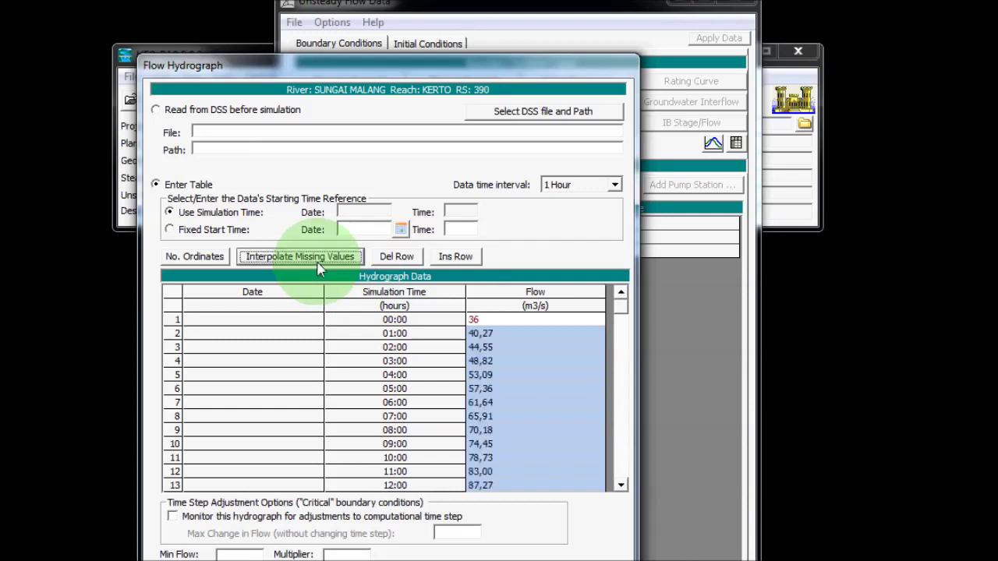
{"action": "left_click", "coordinate": [514, 374]}
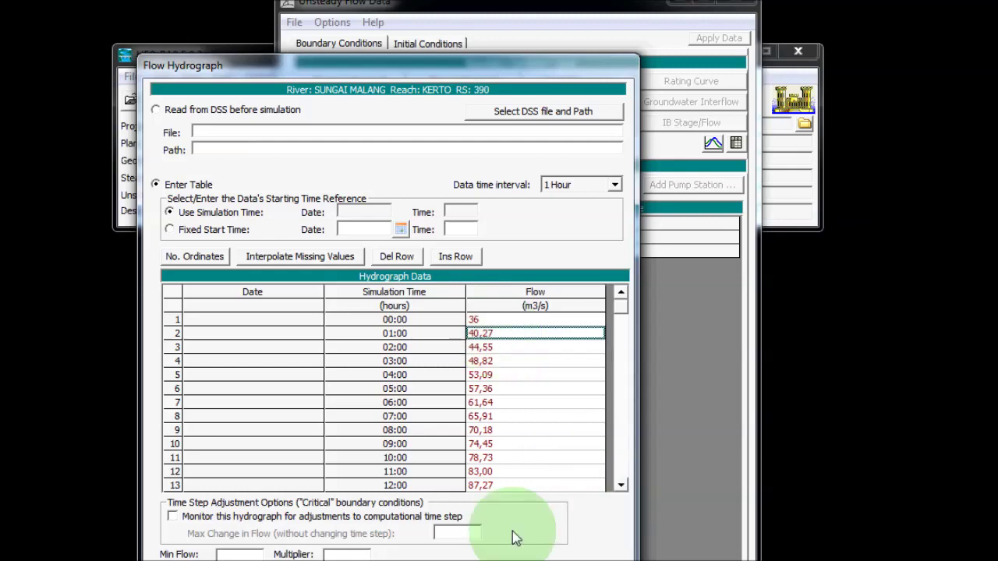
{"action": "left_click", "coordinate": [449, 550]}
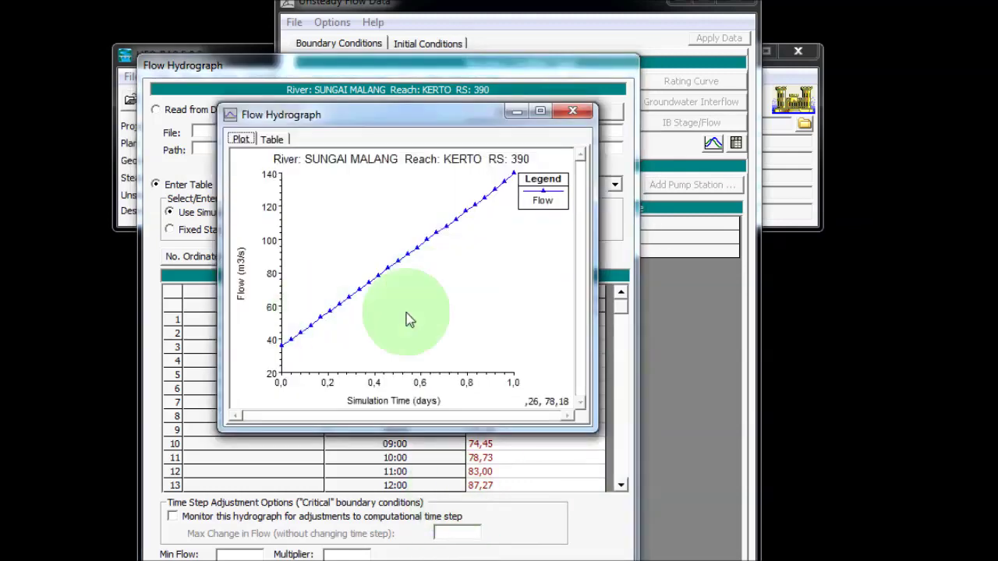
{"action": "left_click", "coordinate": [573, 112]}
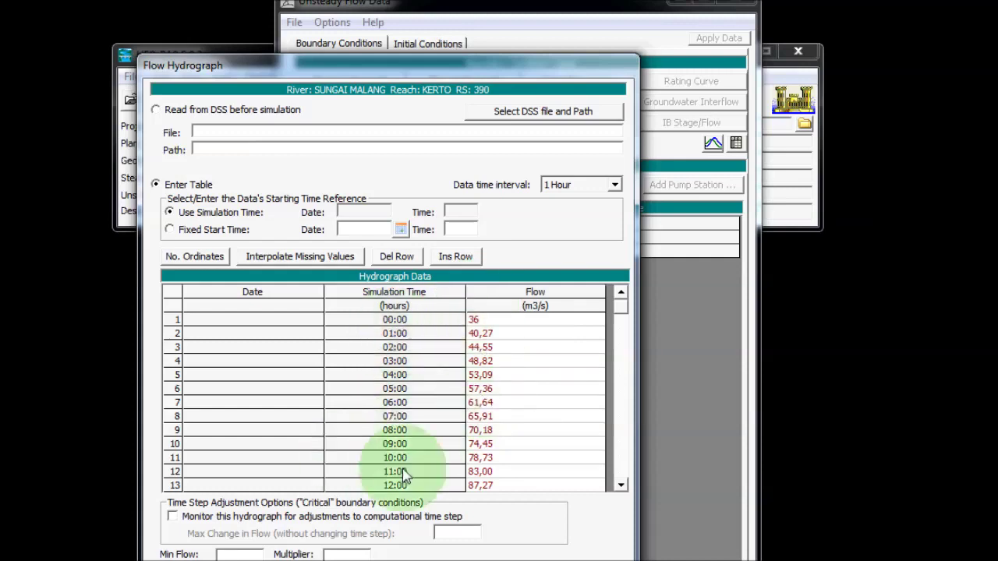
Clear the Flow column and fill it from simulation time 00:00 with the flow series in column A of the Excel sheet.
{"action": "left_click", "coordinate": [515, 296]}
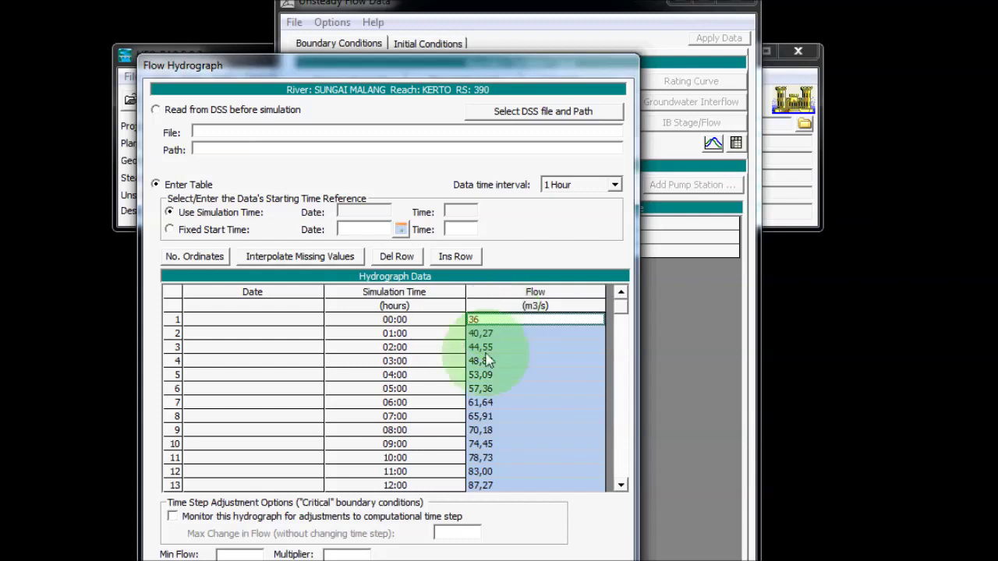
{"action": "key", "text": "Delete"}
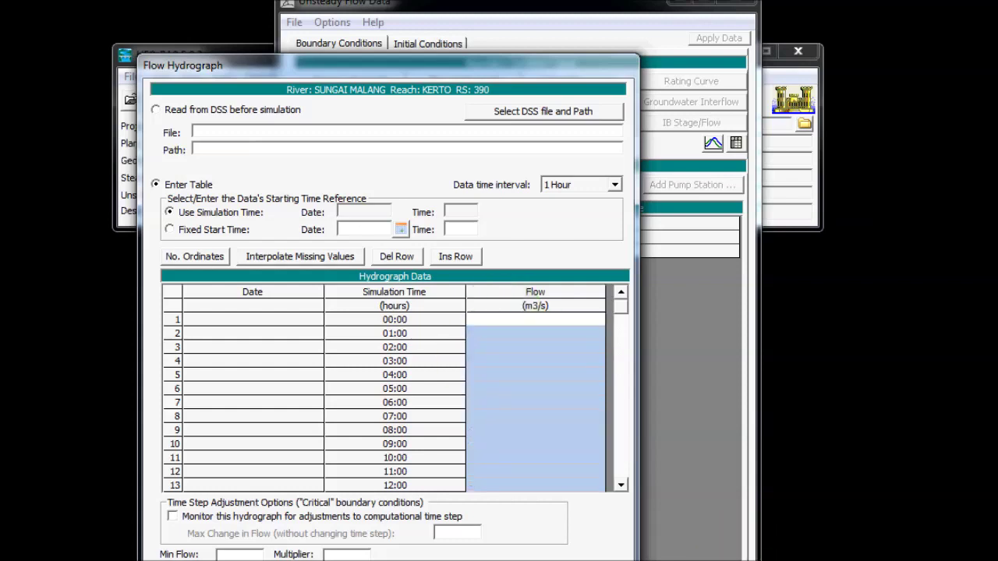
{"action": "key", "text": "alt+Tab"}
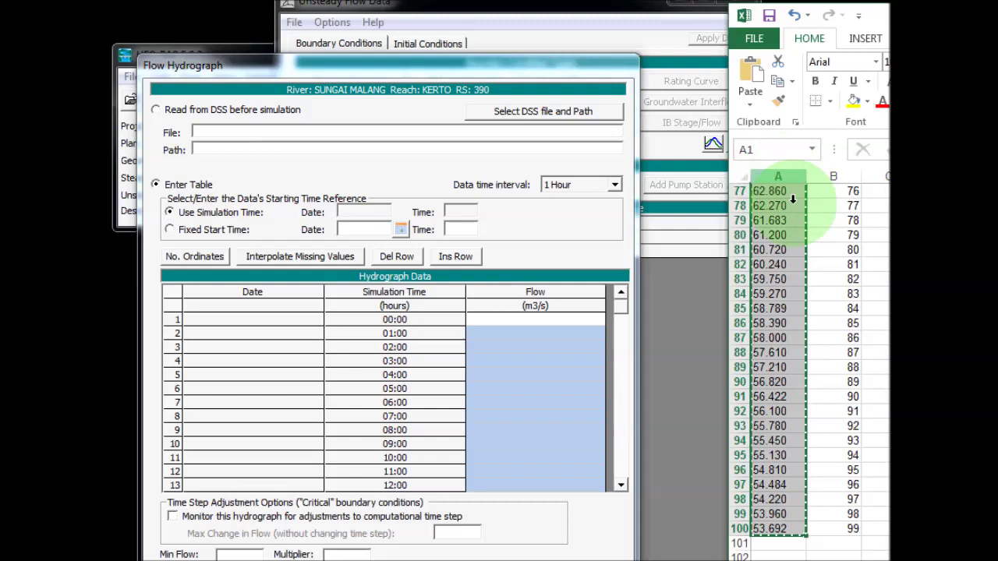
{"action": "left_click", "coordinate": [782, 179]}
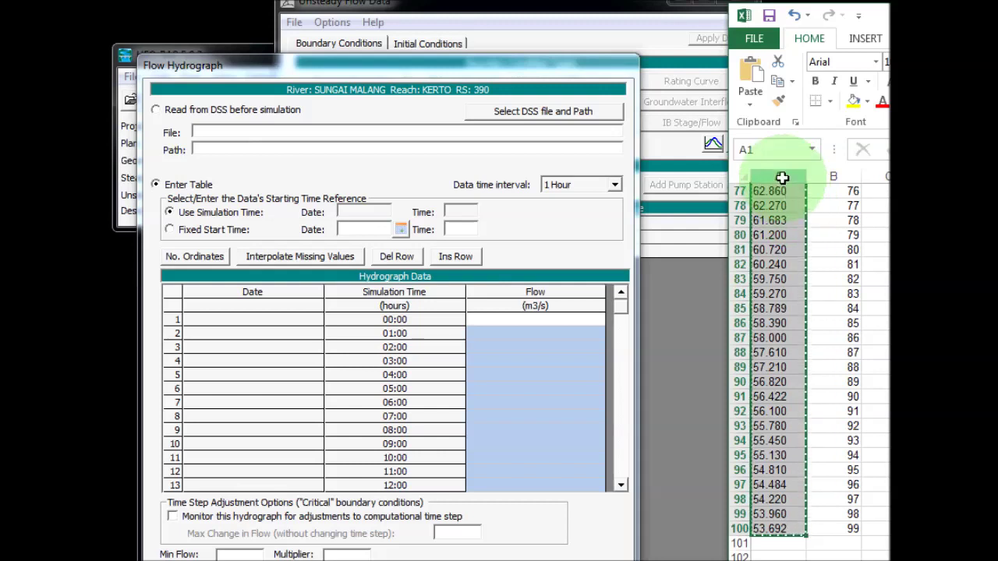
{"action": "left_click", "coordinate": [574, 307]}
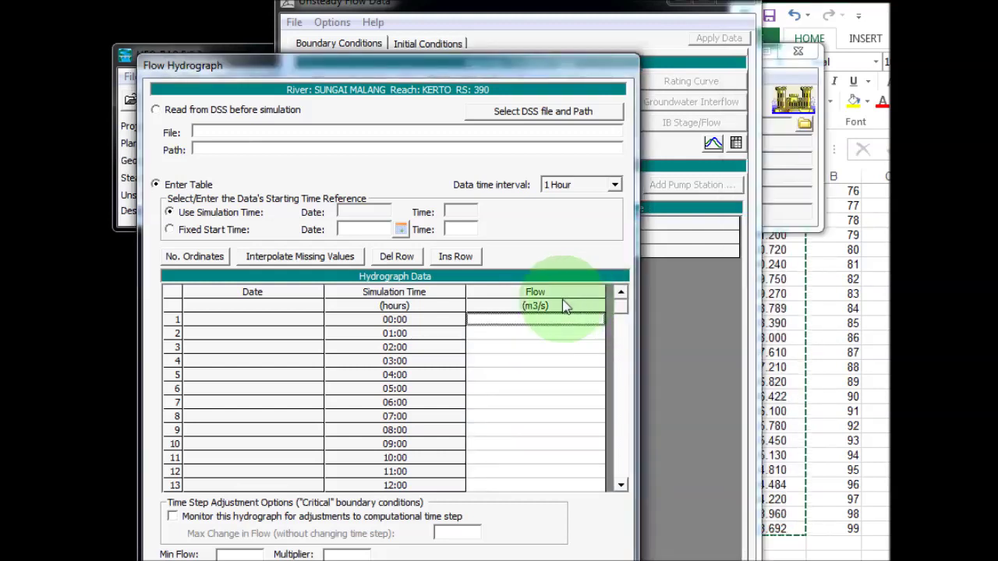
{"action": "left_click", "coordinate": [555, 306]}
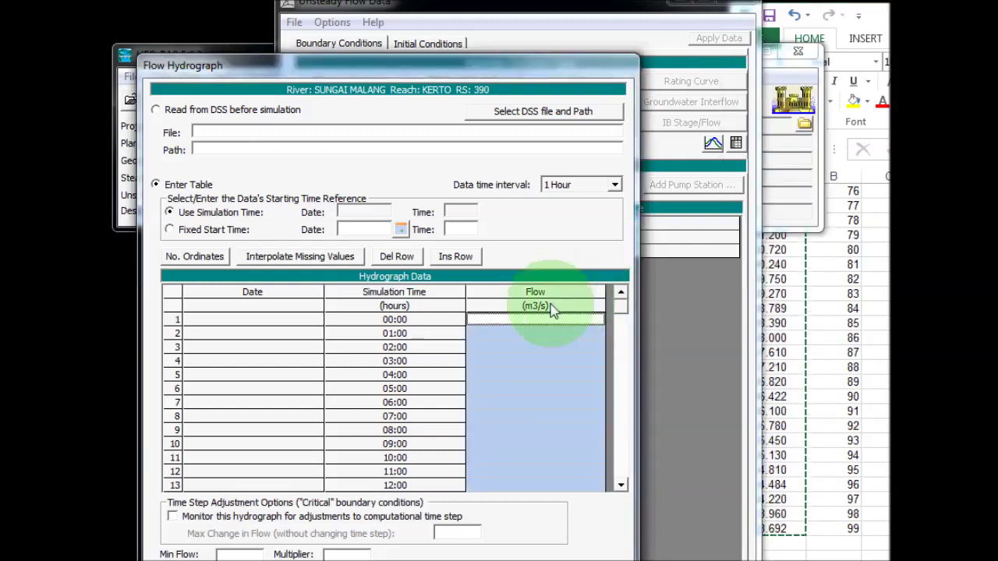
{"action": "key", "text": "ctrl+v"}
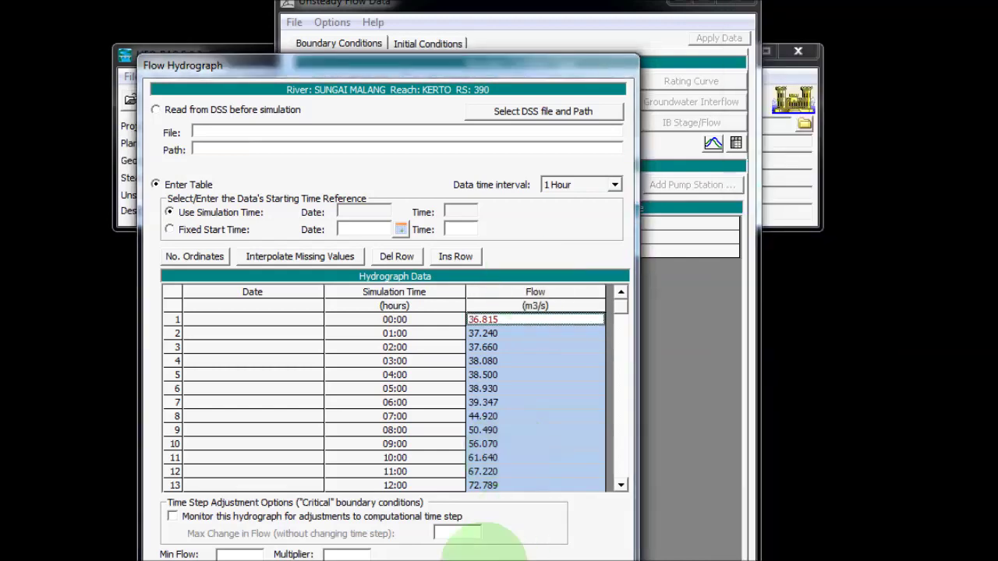
Plot the pasted flow series to check its curve, close the plot and accept the flow hydrograph.
{"action": "left_click", "coordinate": [437, 554]}
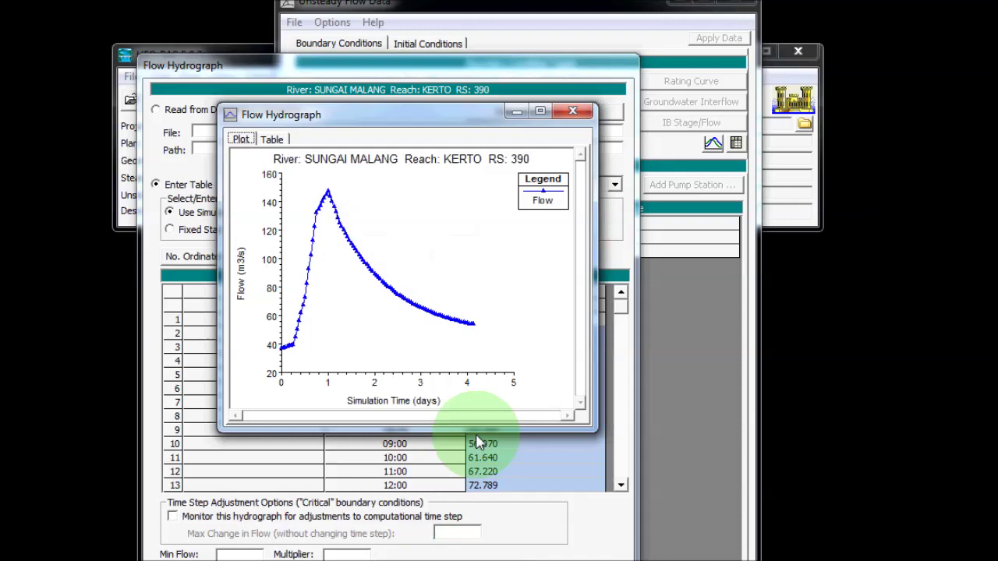
{"action": "left_click", "coordinate": [573, 115]}
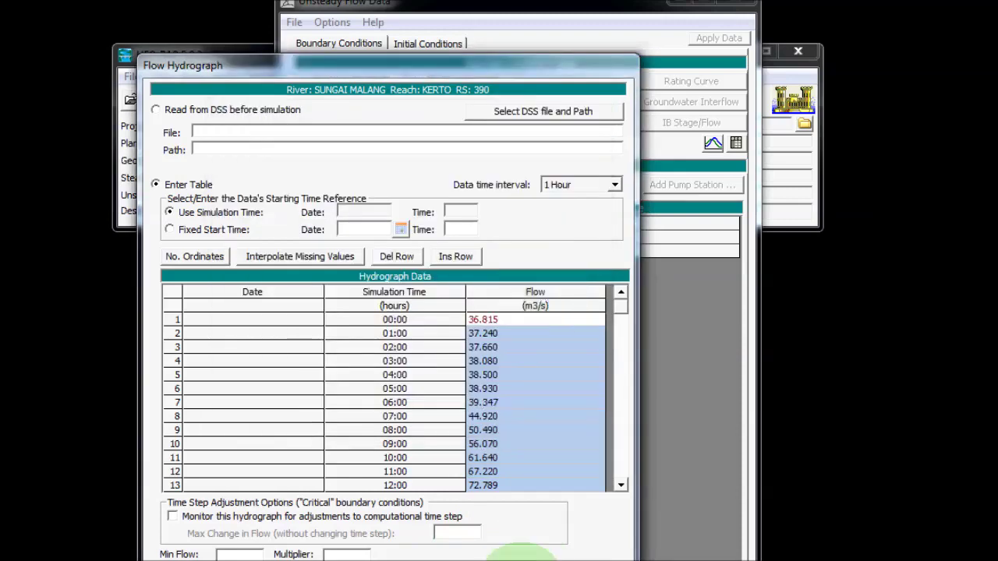
{"action": "left_click", "coordinate": [519, 551]}
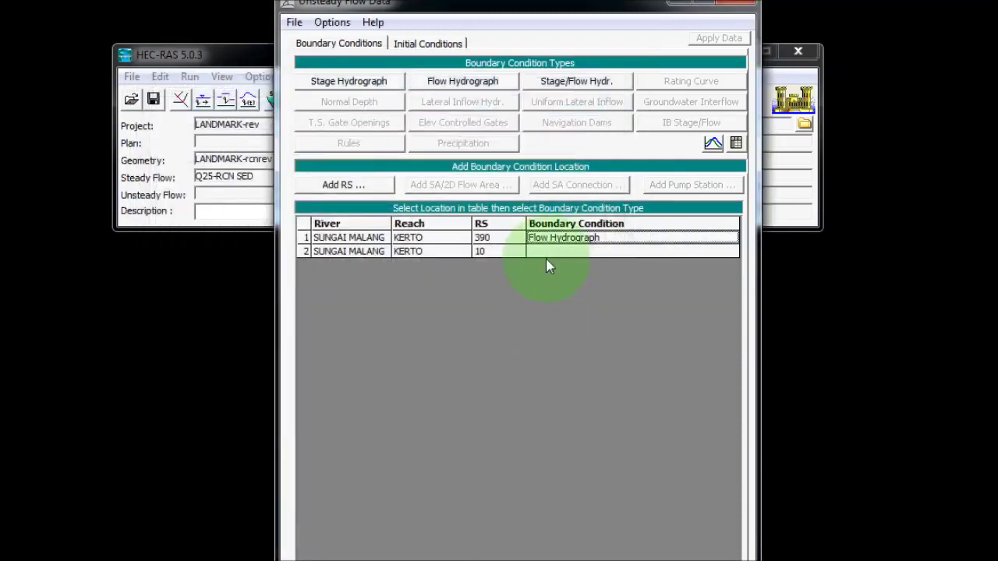
Assign a Normal Depth boundary condition with a friction slope of 0.009 to the downstream river station 10.
{"action": "left_click", "coordinate": [547, 258]}
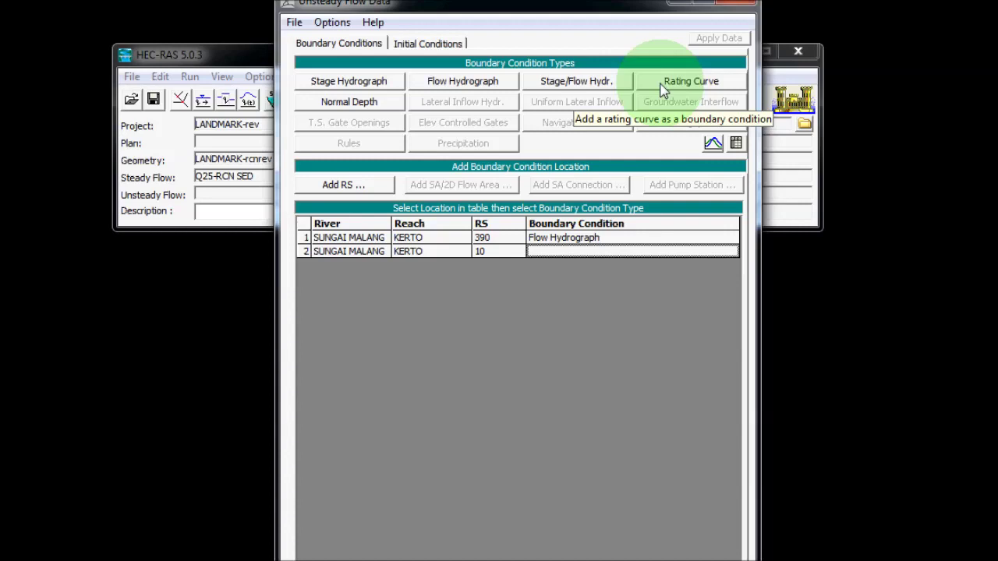
{"action": "left_click", "coordinate": [347, 110]}
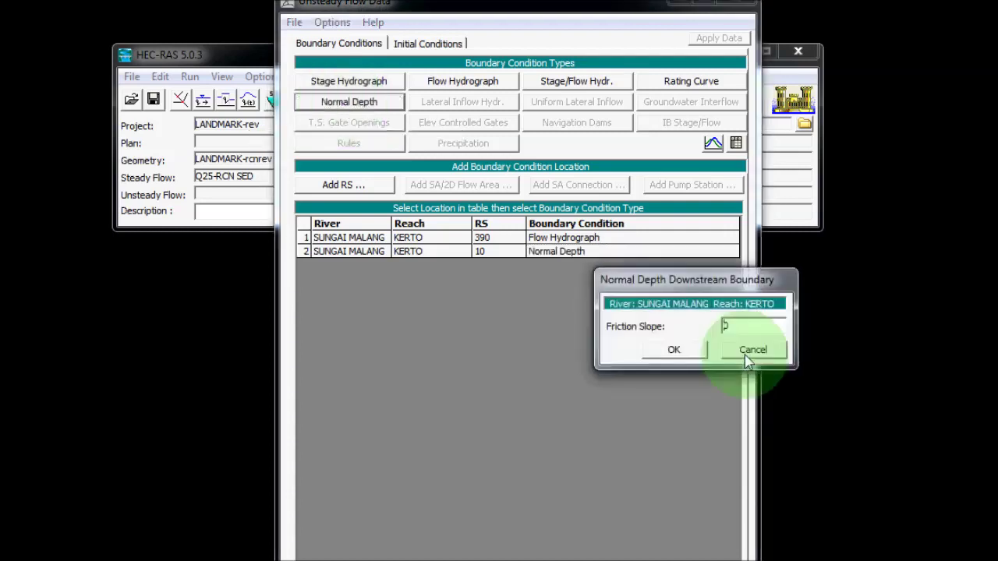
{"action": "type", "text": "0"}
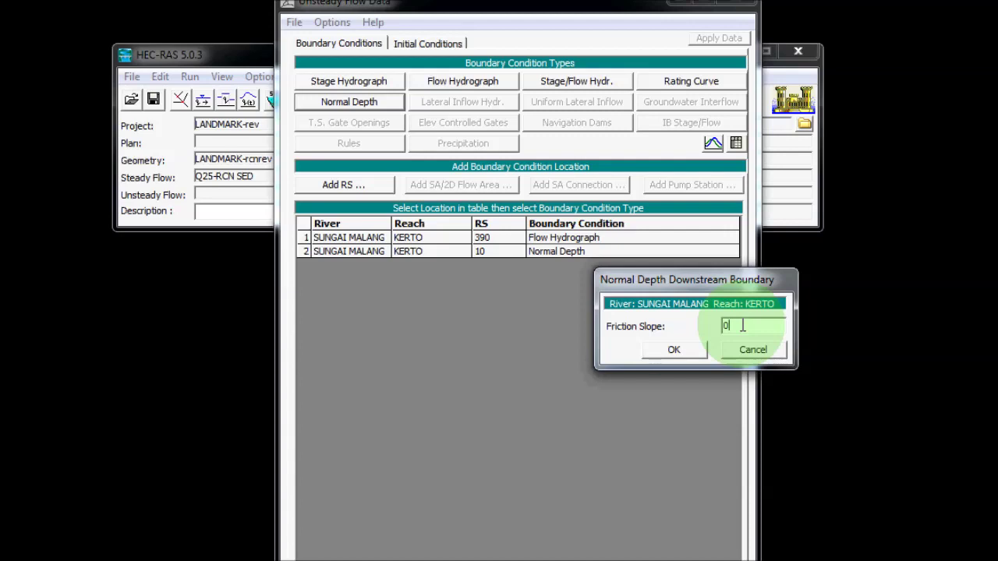
{"action": "type", "text": ".009"}
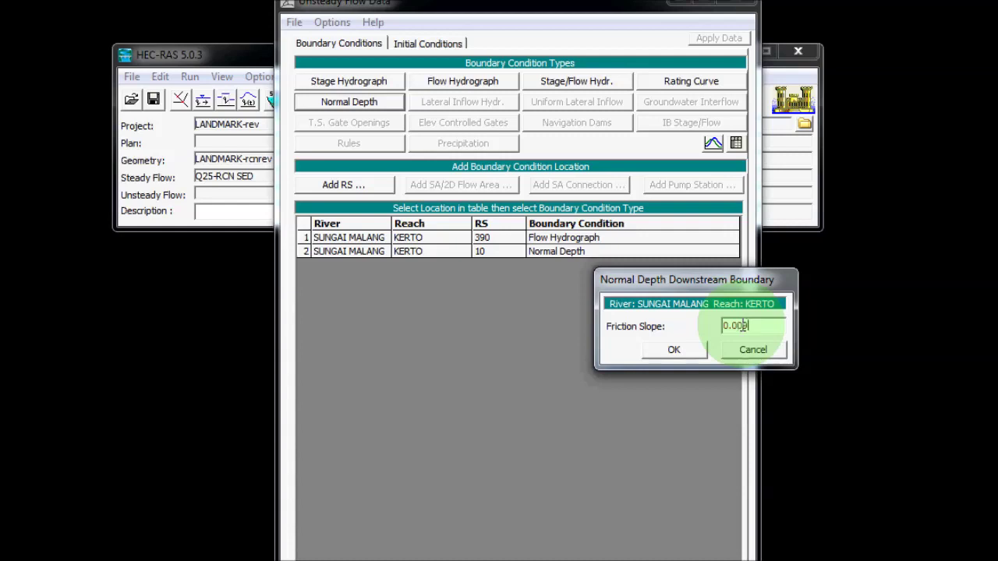
{"action": "left_click", "coordinate": [675, 351]}
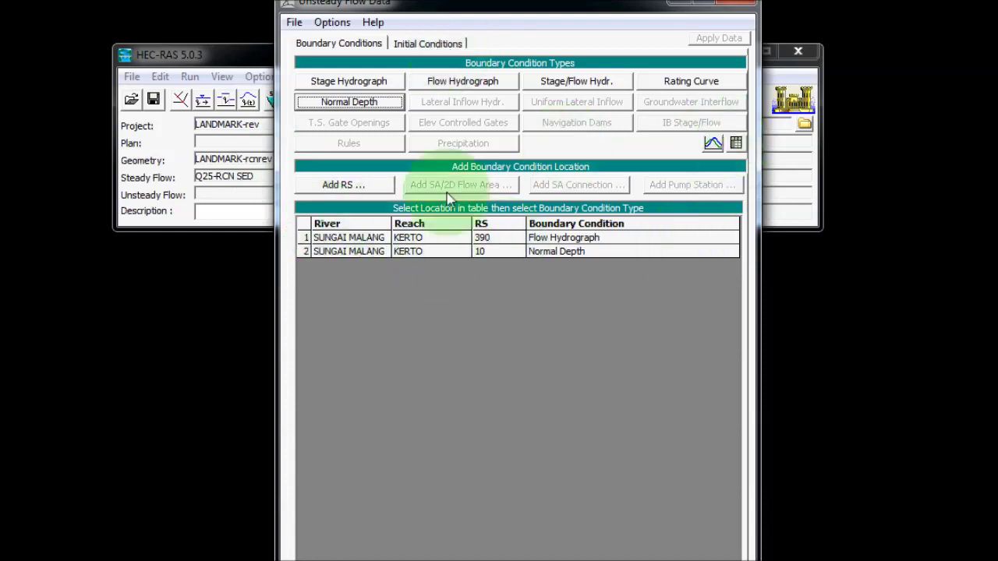
Set the initial flow at river station 390 to 8 in the initial conditions and apply the data.
{"action": "left_click", "coordinate": [456, 46]}
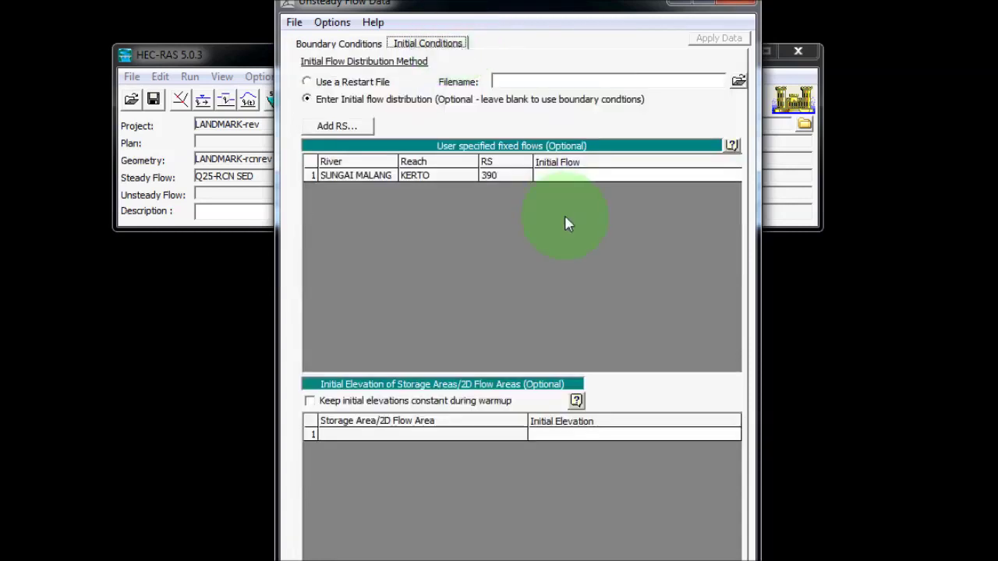
{"action": "left_click", "coordinate": [561, 177]}
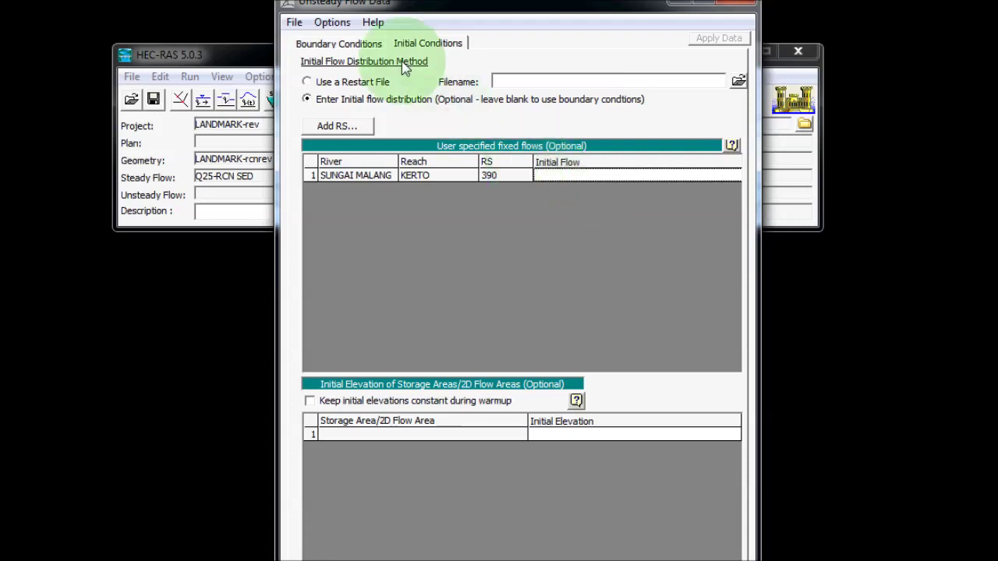
{"action": "left_click", "coordinate": [331, 44]}
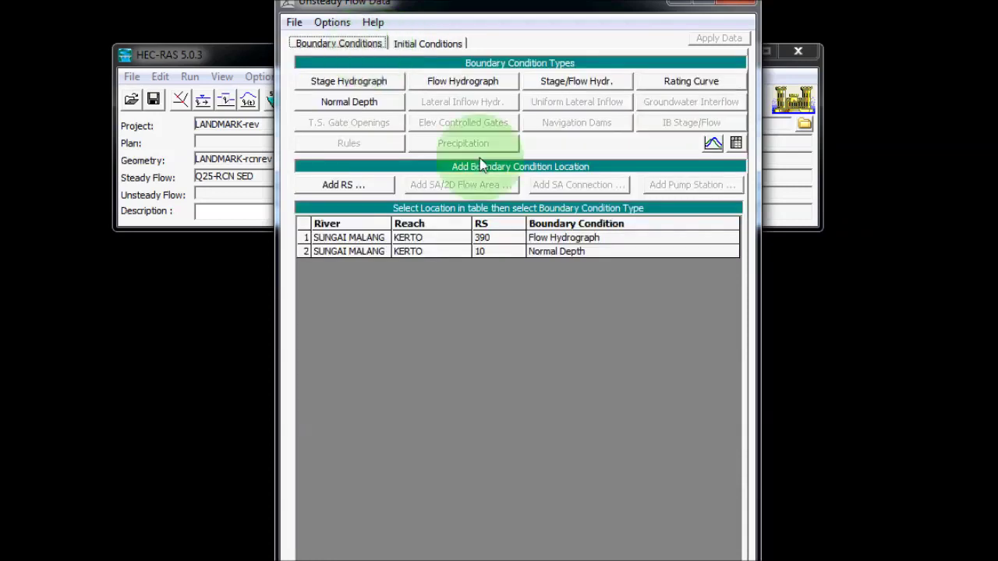
{"action": "left_click", "coordinate": [480, 250]}
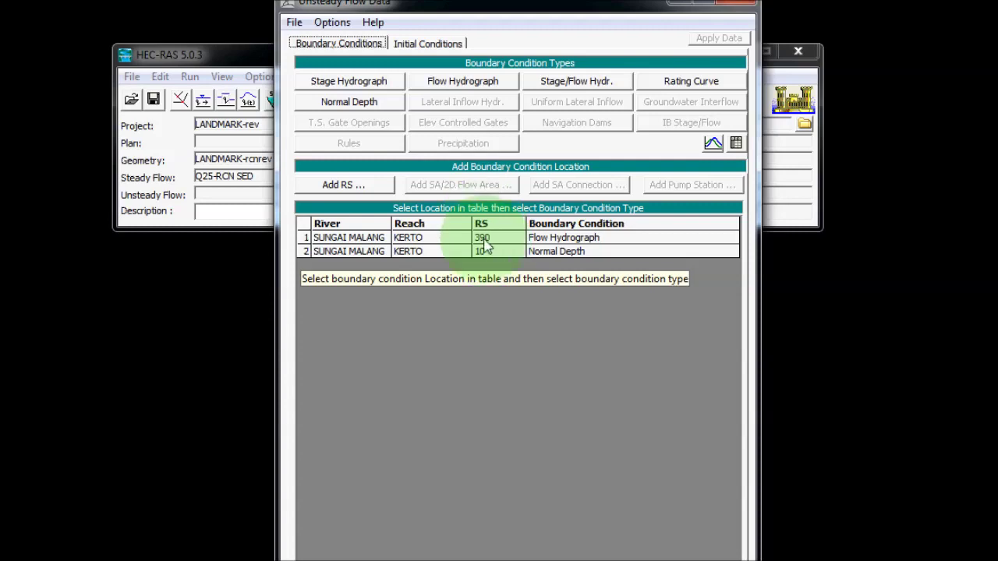
{"action": "left_click", "coordinate": [437, 47]}
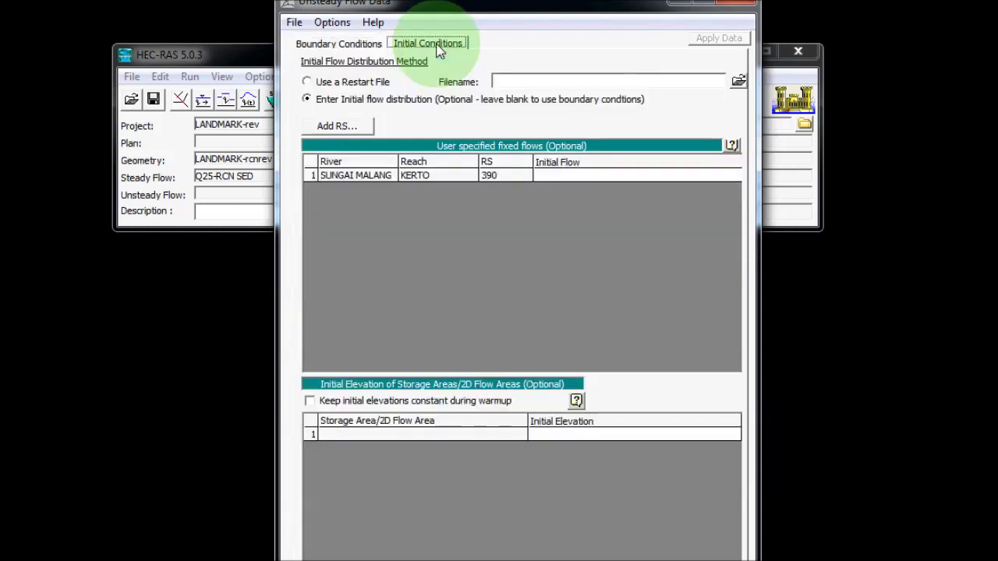
{"action": "left_click", "coordinate": [549, 181]}
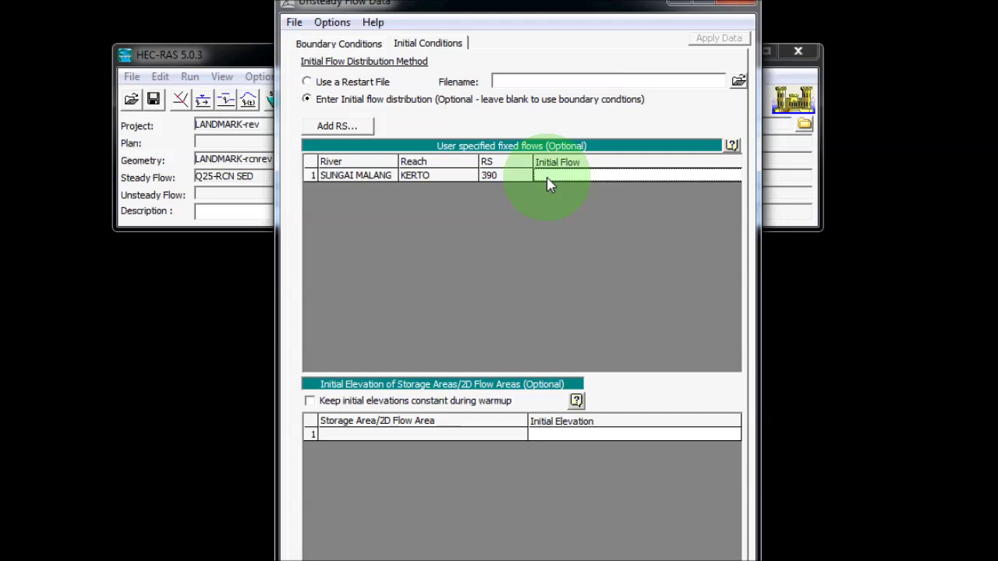
{"action": "type", "text": "8"}
{"action": "left_click", "coordinate": [699, 40]}
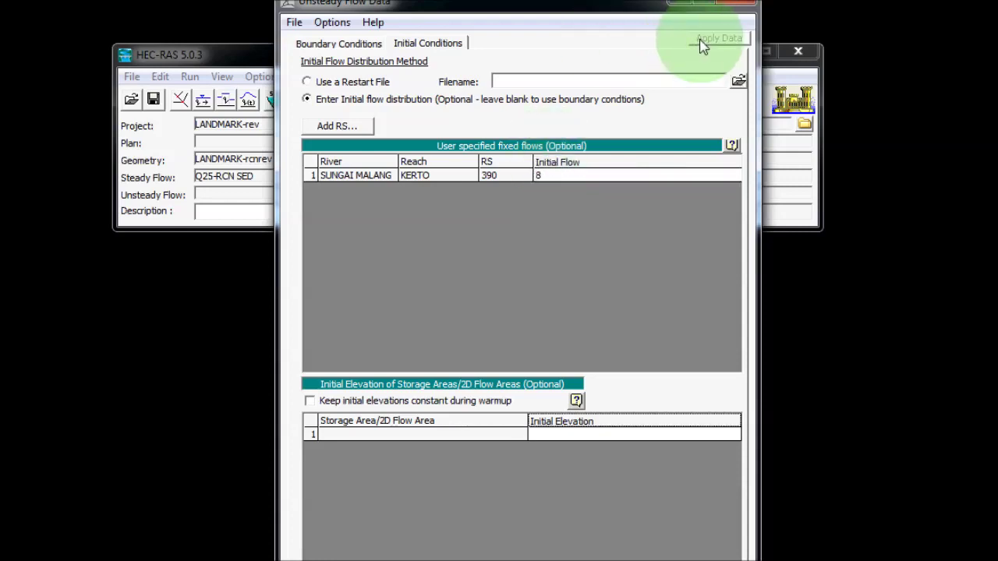
Save the unsteady flow data with the title HIDROGRAF UNS.
{"action": "left_click", "coordinate": [294, 22]}
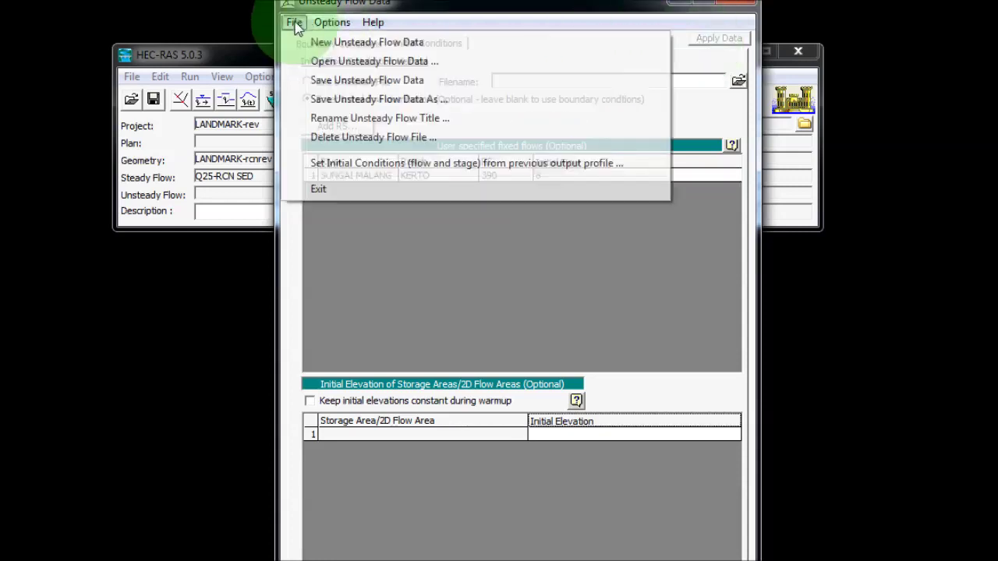
{"action": "left_click", "coordinate": [311, 81]}
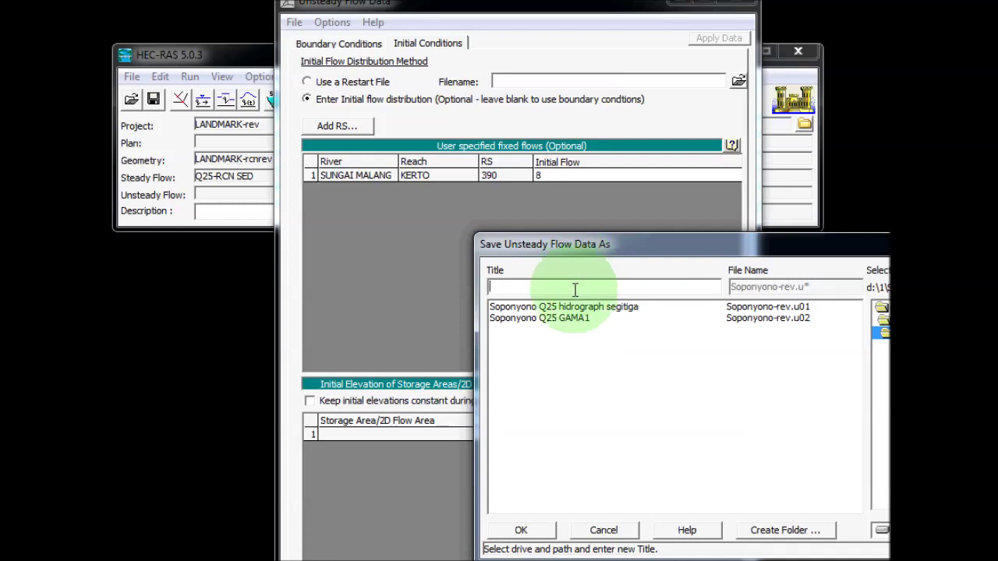
{"action": "type", "text": "HIDROGRAF UNS-"}
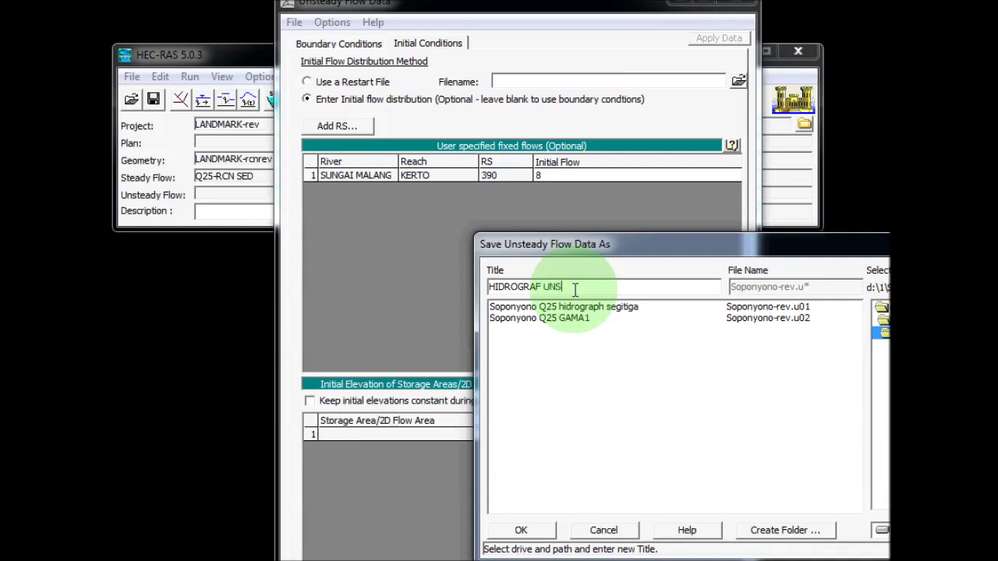
{"action": "key", "text": "BackSpace"}
{"action": "left_click", "coordinate": [503, 533]}
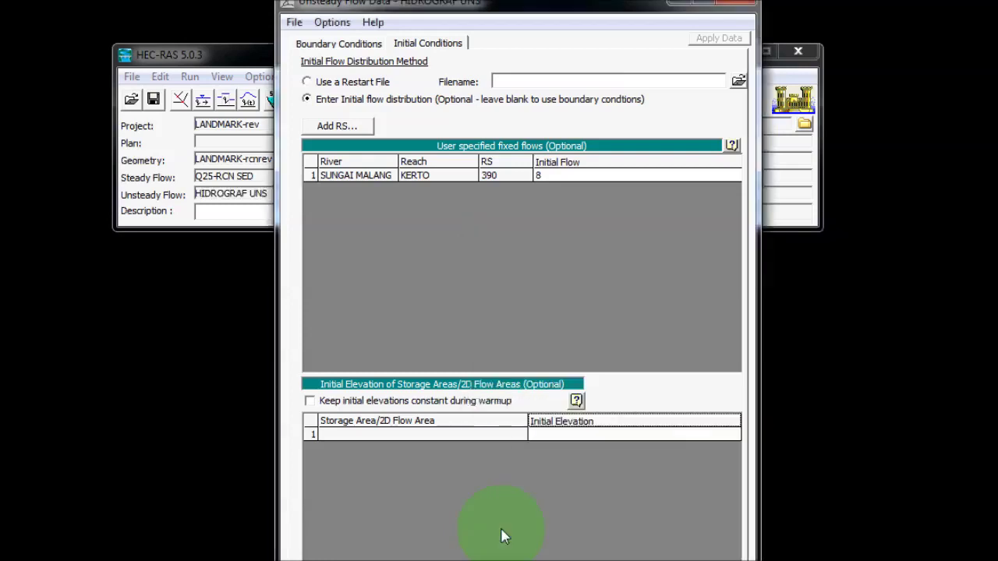
Close the unsteady flow data editor and open the unsteady flow analysis setup, placing its window fully in view.
{"action": "left_click", "coordinate": [733, 5]}
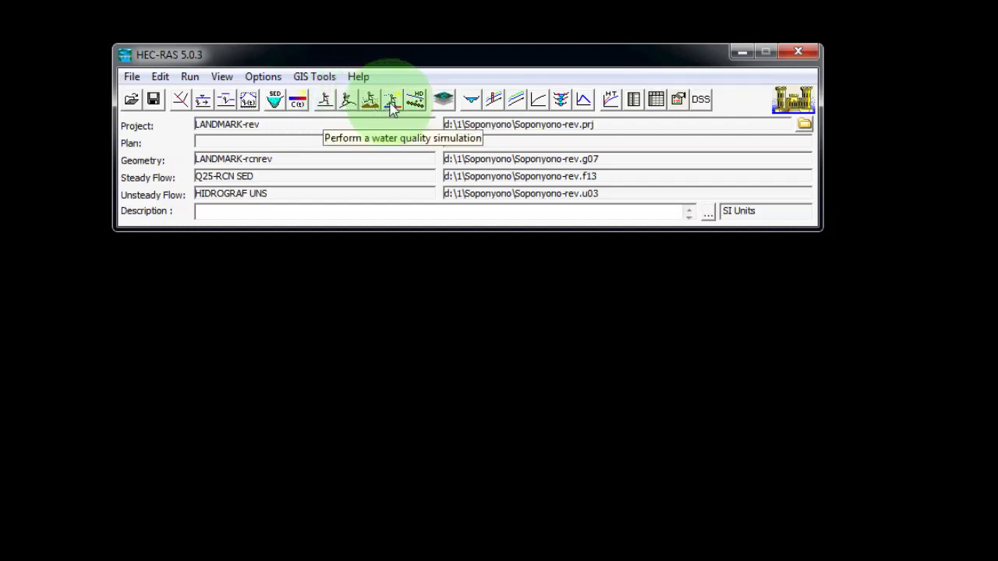
{"action": "left_click", "coordinate": [348, 102]}
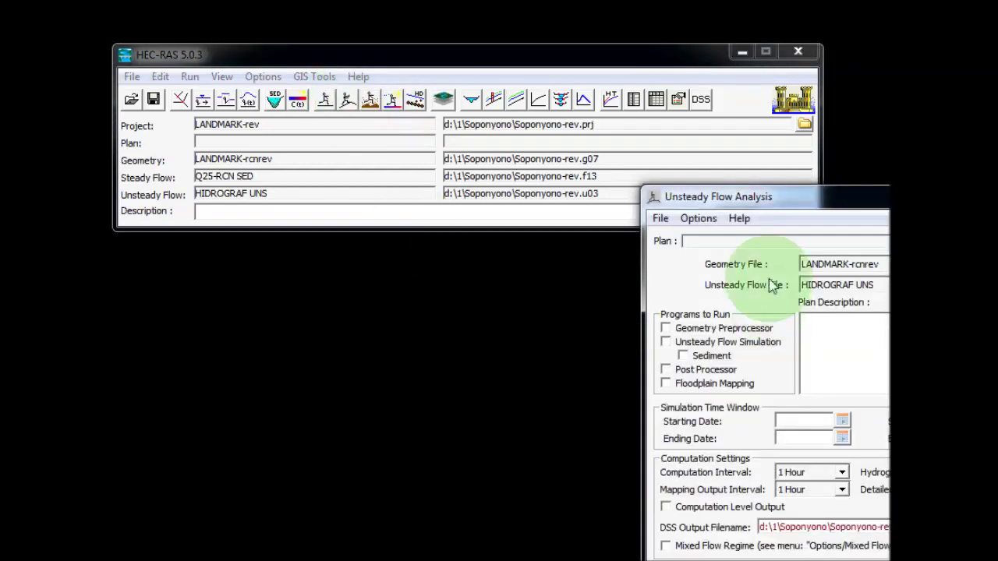
{"action": "left_click", "coordinate": [660, 218]}
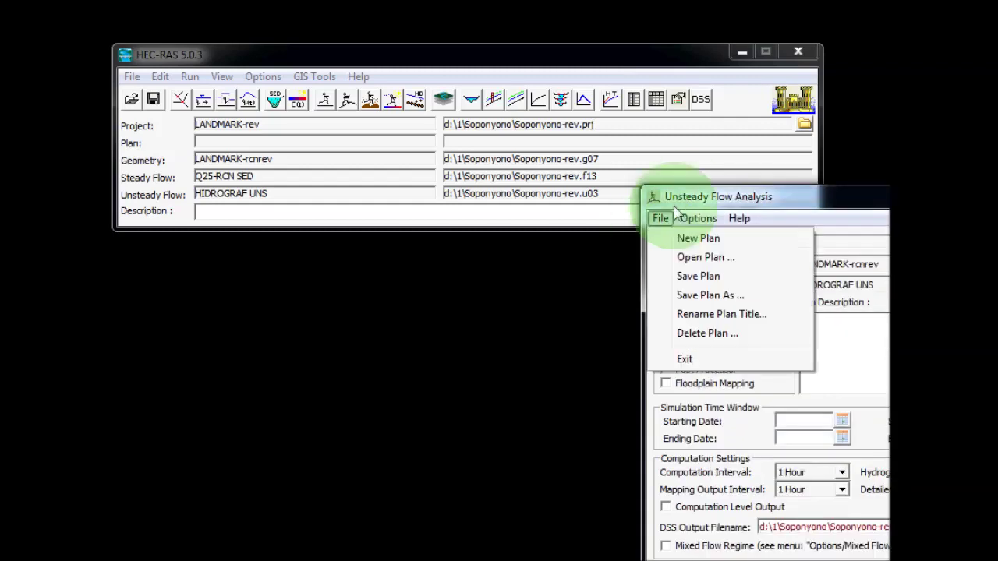
{"action": "left_click", "coordinate": [691, 202]}
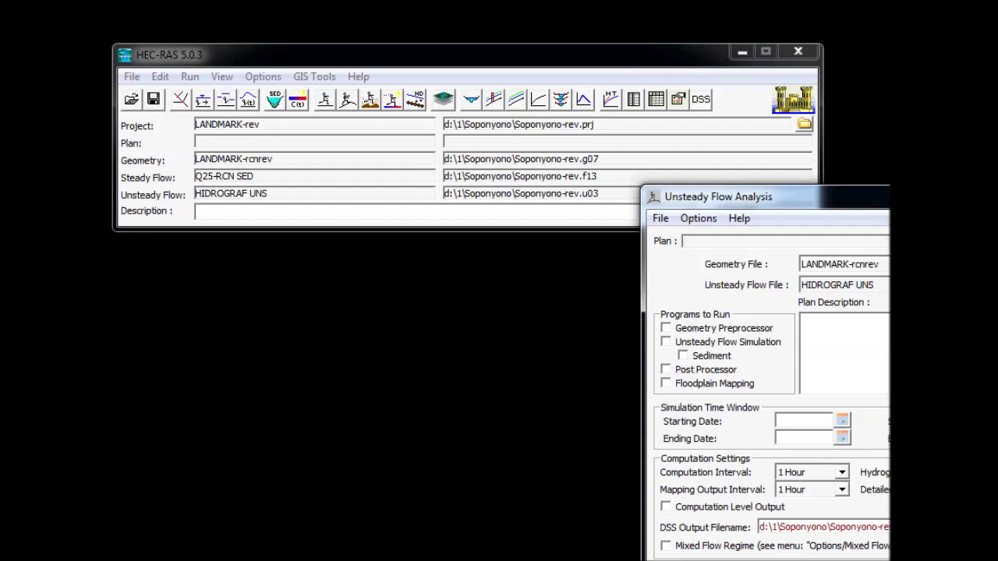
{"action": "left_click_drag", "start_coordinate": [811, 195], "coordinate": [568, 164]}
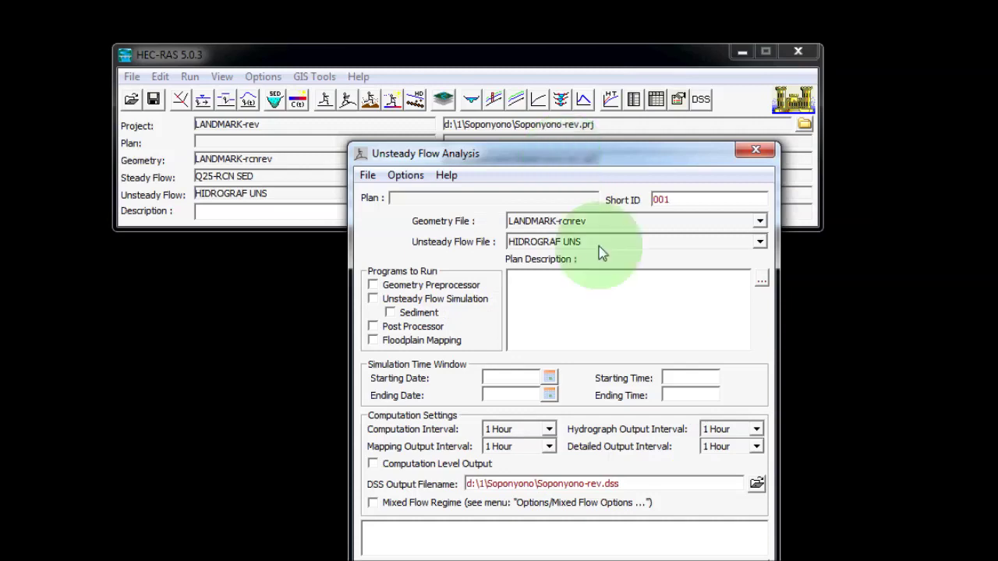
Enable the Geometry Preprocessor, Unsteady Flow Simulation, Post Processor and Floodplain Mapping as programs to run.
{"action": "left_click", "coordinate": [373, 286]}
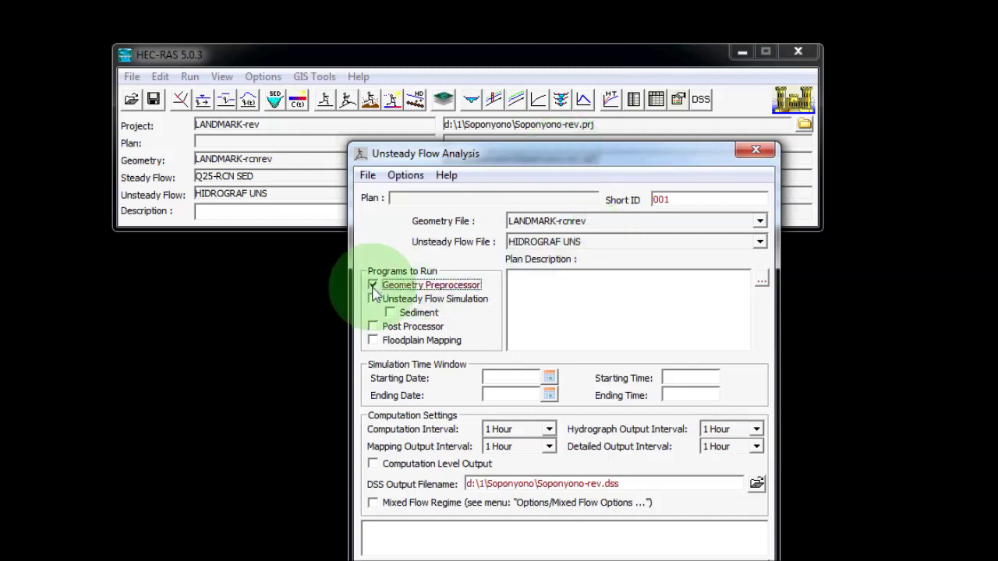
{"action": "left_click", "coordinate": [373, 300]}
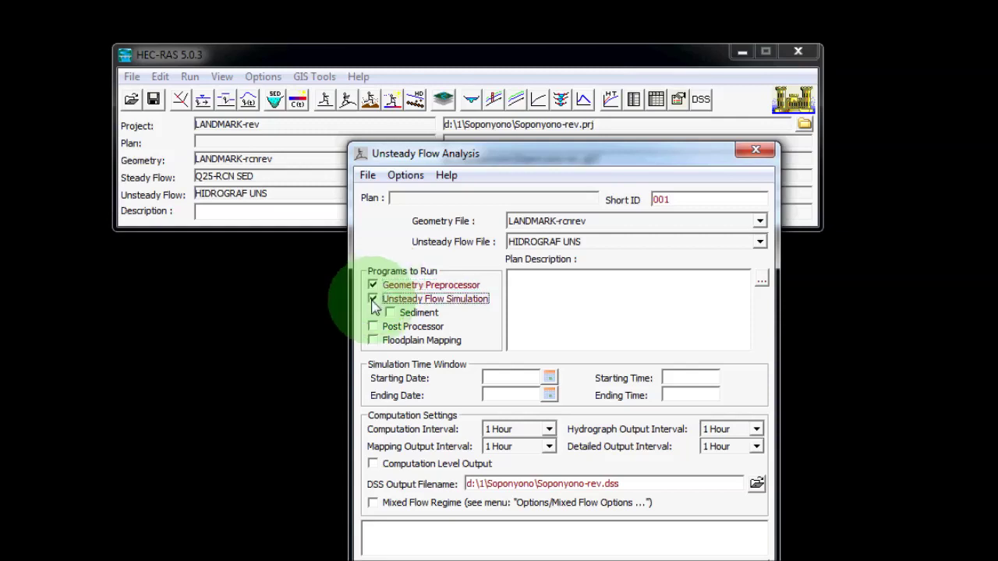
{"action": "left_click", "coordinate": [373, 327]}
{"action": "left_click", "coordinate": [373, 341]}
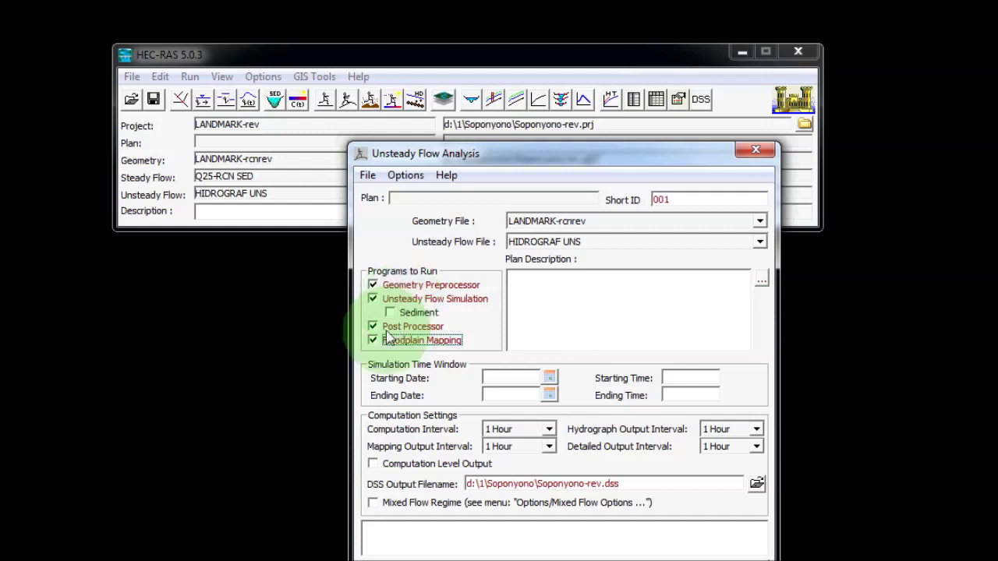
Set the simulation's starting date to 22AUG2019 and its starting time to 0000.
{"action": "left_click", "coordinate": [550, 378]}
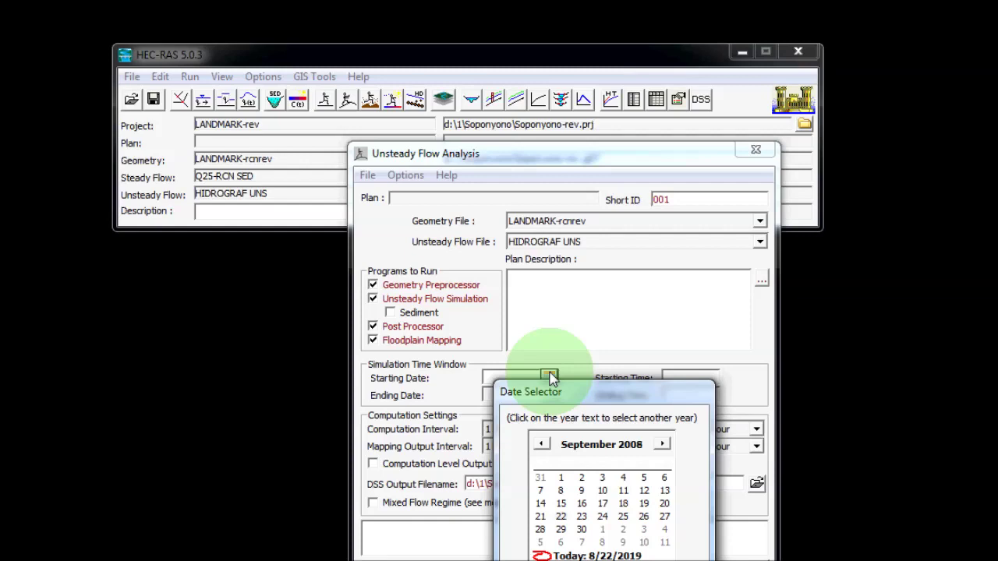
{"action": "left_click", "coordinate": [586, 555]}
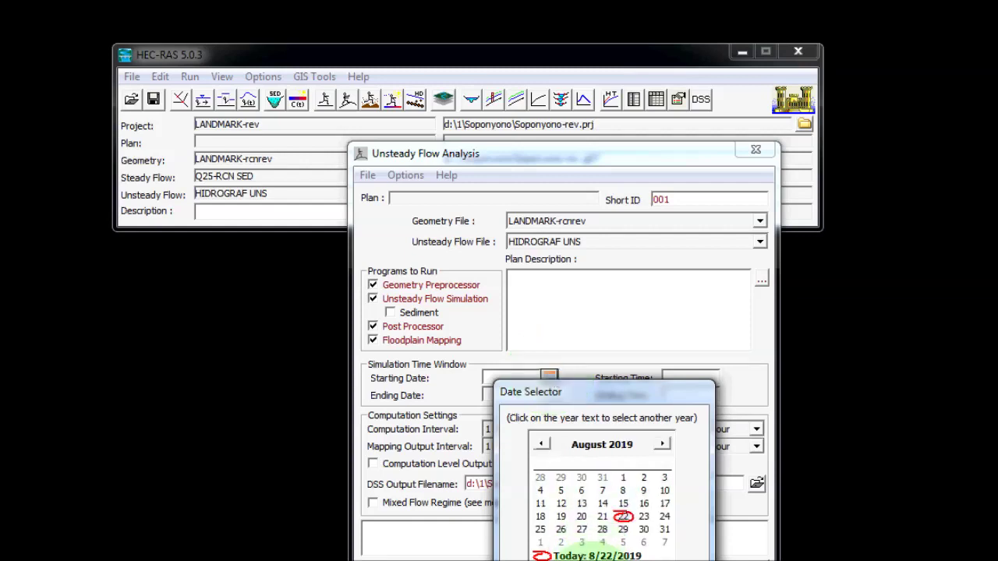
{"action": "left_click", "coordinate": [571, 553]}
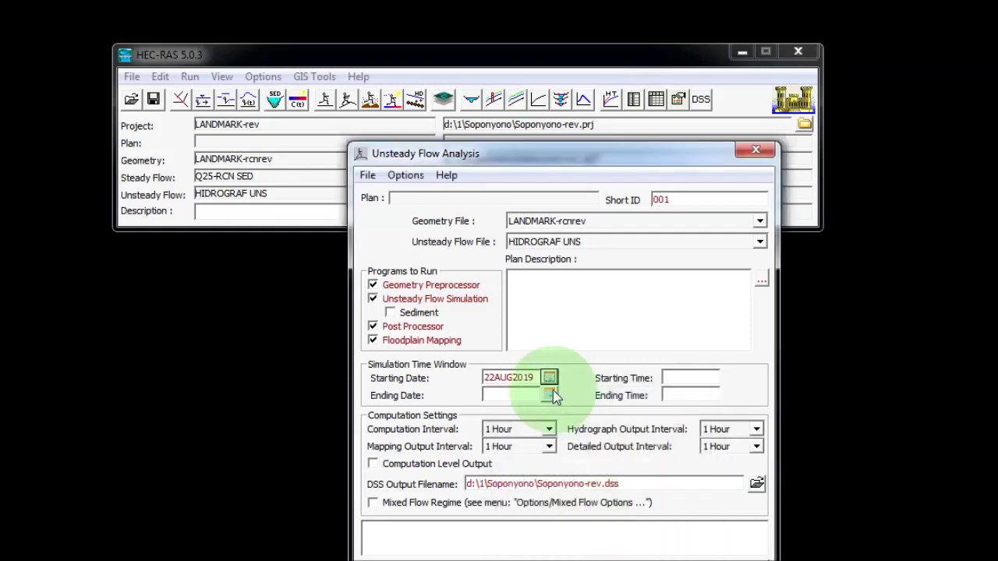
{"action": "left_click", "coordinate": [677, 379]}
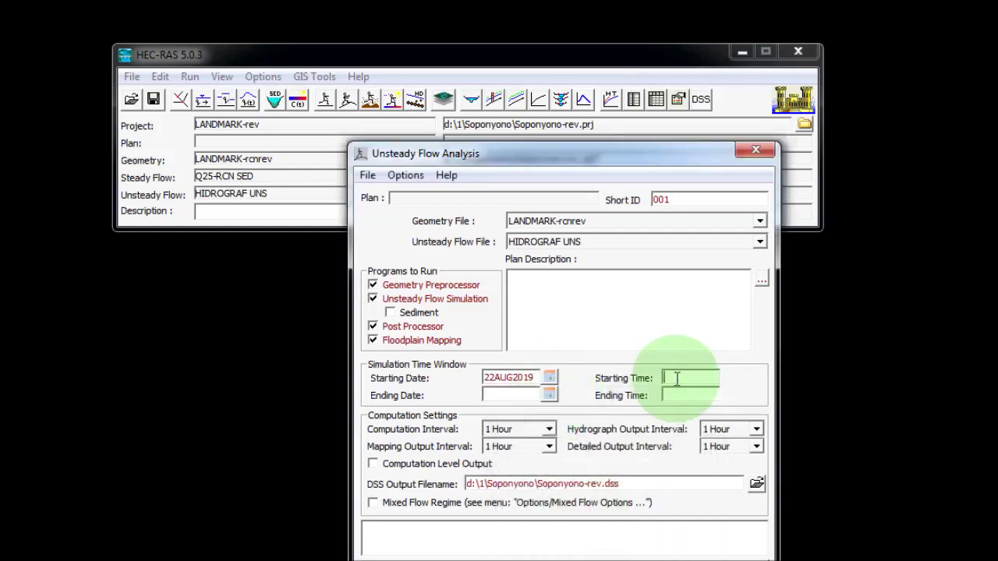
{"action": "type", "text": "0000"}
Set the simulation's ending date to 23AUG2019 and its ending time to 2400.
{"action": "left_click", "coordinate": [492, 397]}
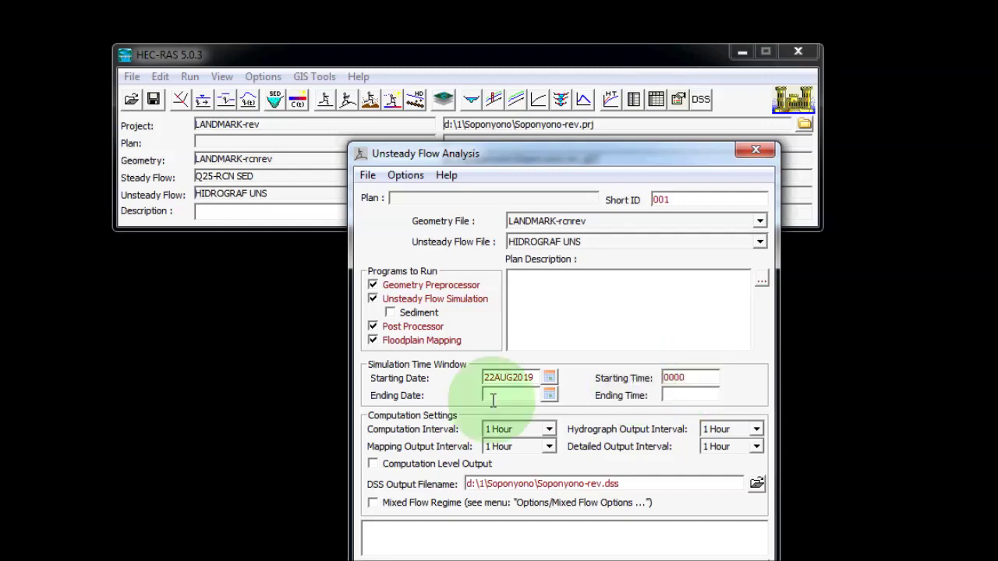
{"action": "left_click", "coordinate": [550, 395]}
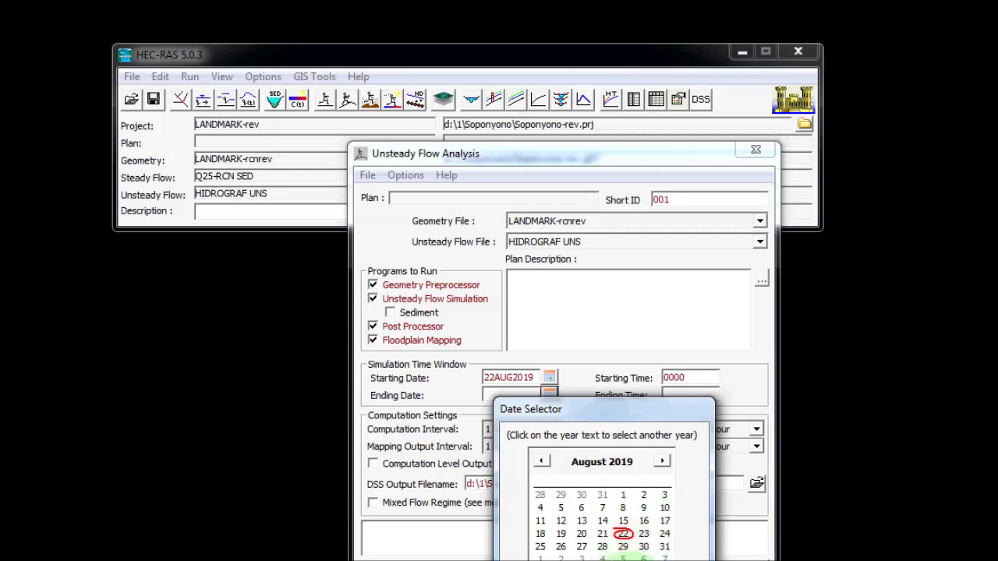
{"action": "left_click", "coordinate": [643, 533]}
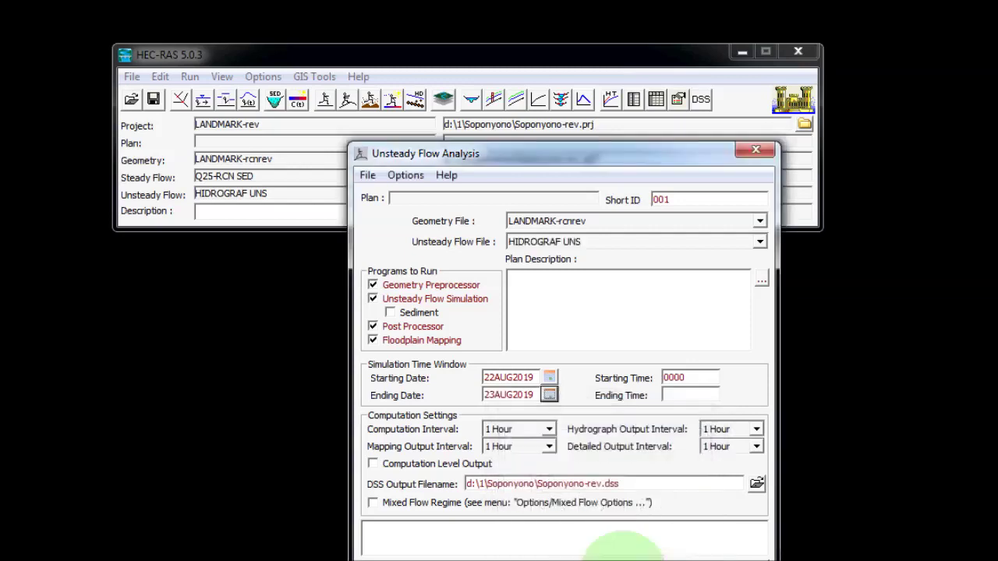
{"action": "left_click", "coordinate": [675, 395]}
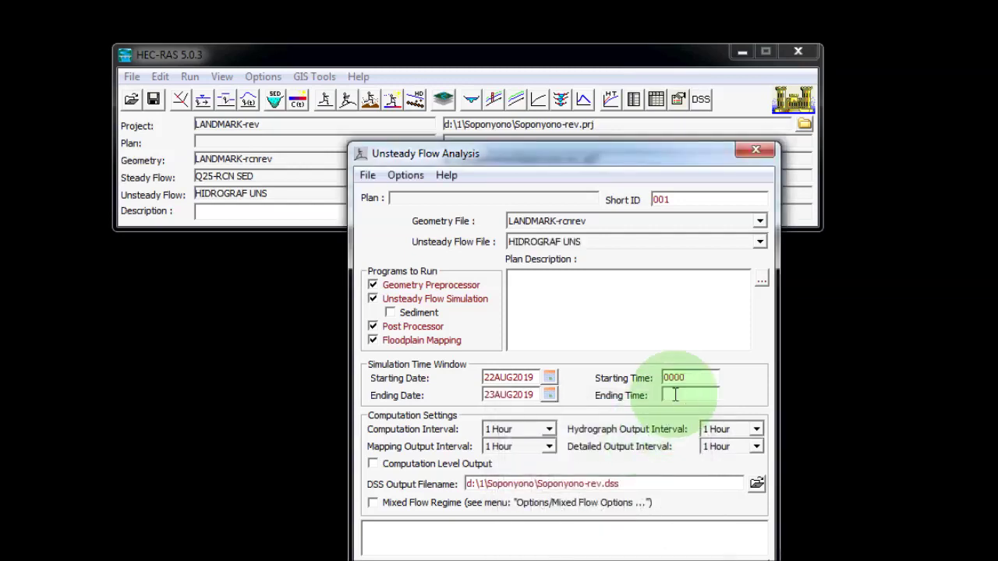
{"action": "type", "text": "2400"}
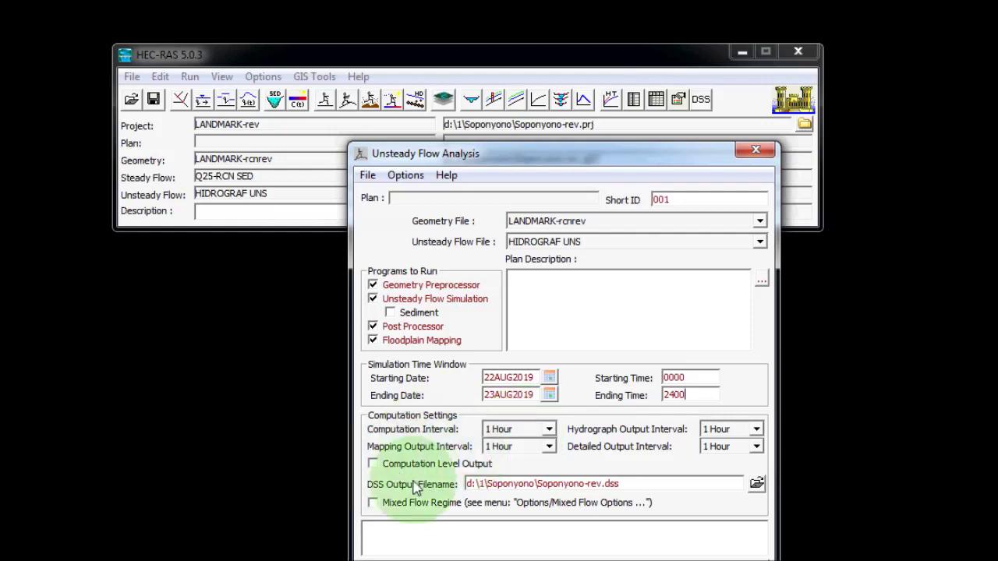
Enable Computation Level Output and Mixed Flow Regime, and compute the unsteady flow plan.
{"action": "left_click", "coordinate": [377, 464]}
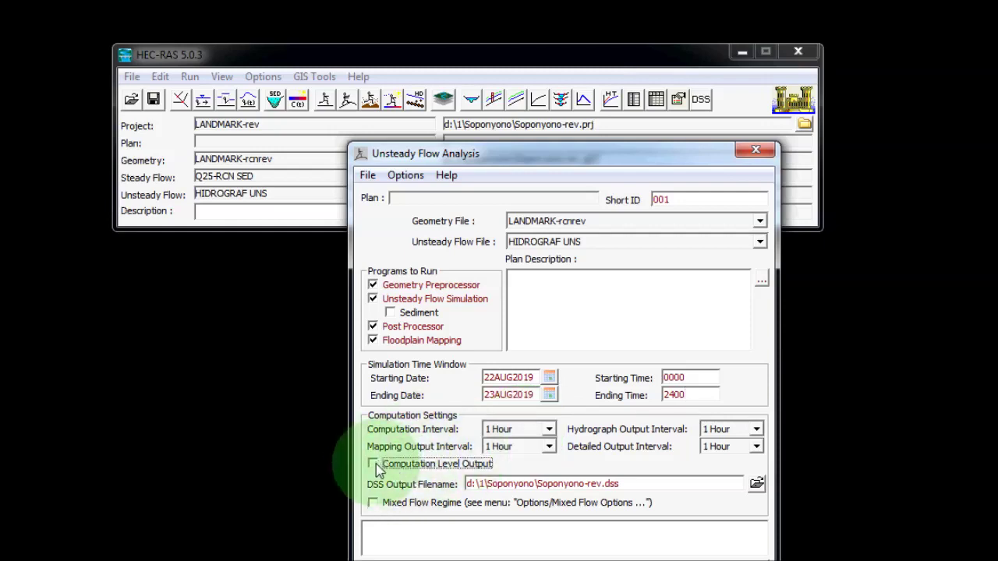
{"action": "left_click", "coordinate": [374, 505]}
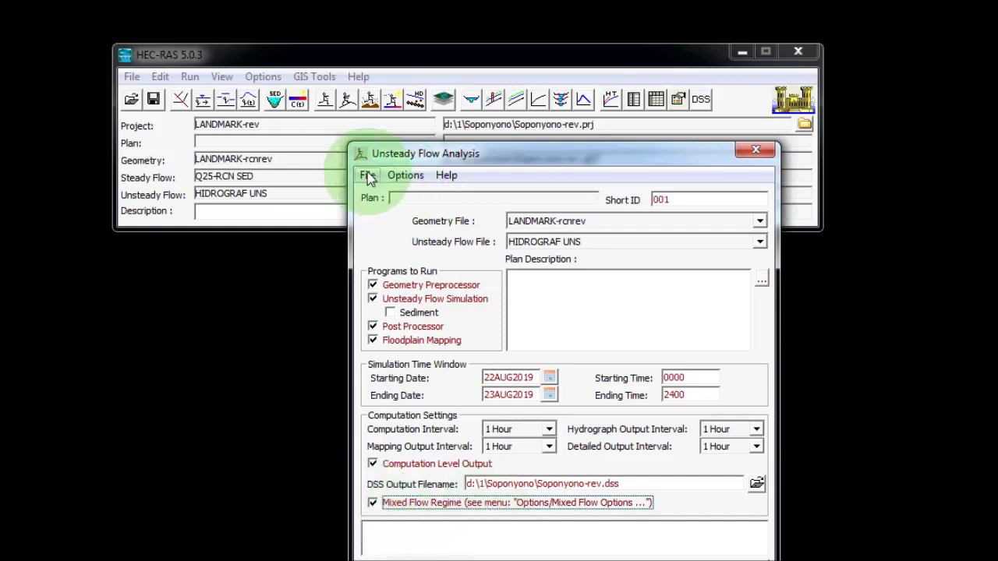
{"action": "left_click", "coordinate": [491, 546]}
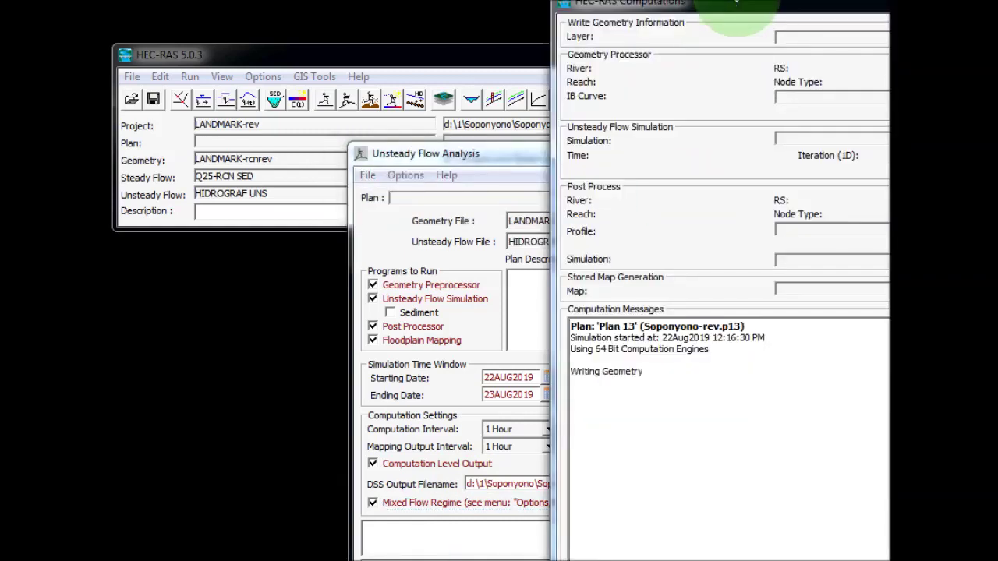
{"action": "left_click_drag", "start_coordinate": [552, 16], "coordinate": [263, 15]}
{"action": "mouse_move", "coordinate": [339, 3]}
{"action": "left_mouse_down"}
{"action": "mouse_move", "coordinate": [283, 2]}
{"action": "mouse_move", "coordinate": [329, 11]}
{"action": "left_mouse_up"}
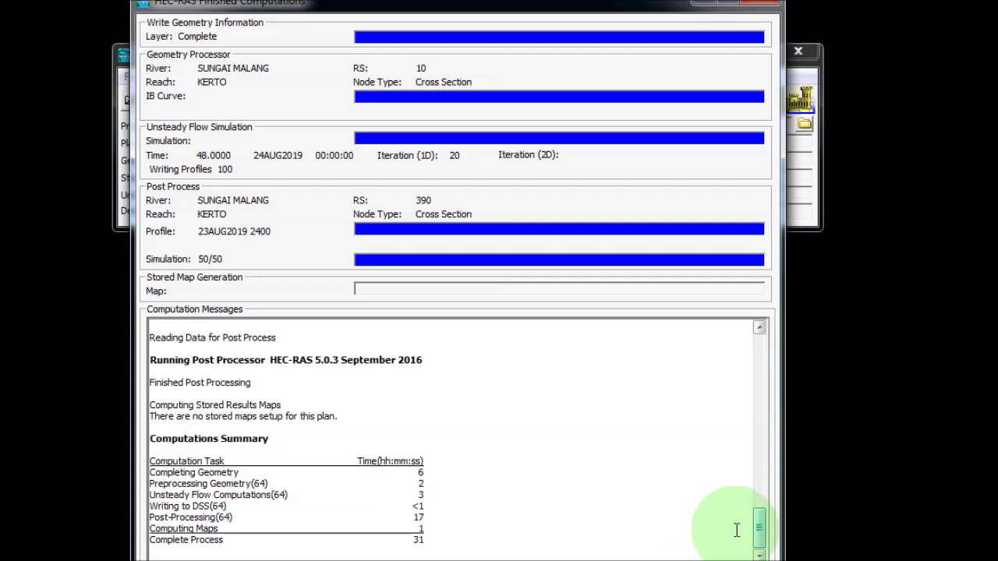
Review the computation messages for the unsteady simulation's completion status and the maximum cross-section water surface error.
{"action": "left_click_drag", "start_coordinate": [757, 529], "coordinate": [750, 496]}
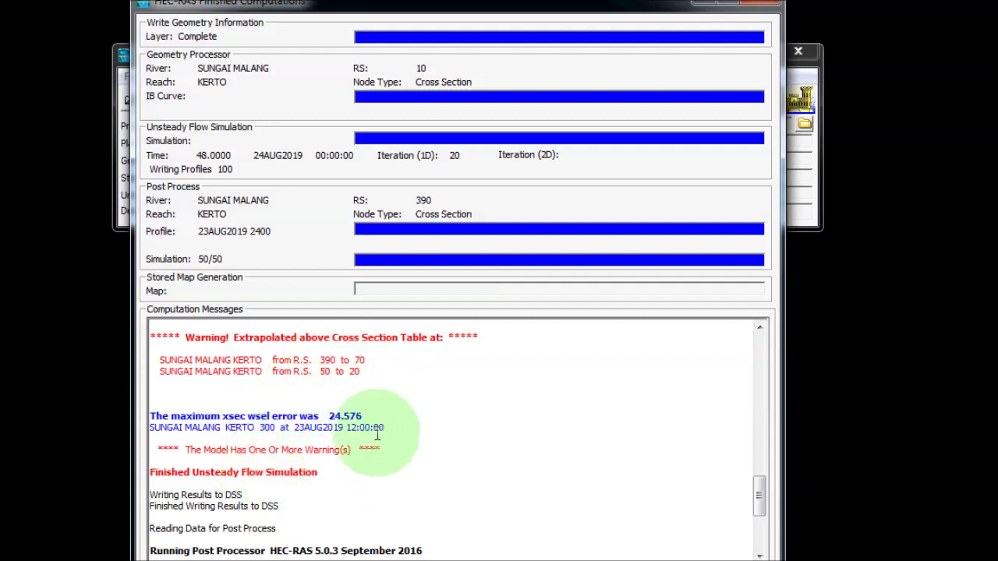
{"action": "left_click_drag", "start_coordinate": [326, 473], "coordinate": [152, 478]}
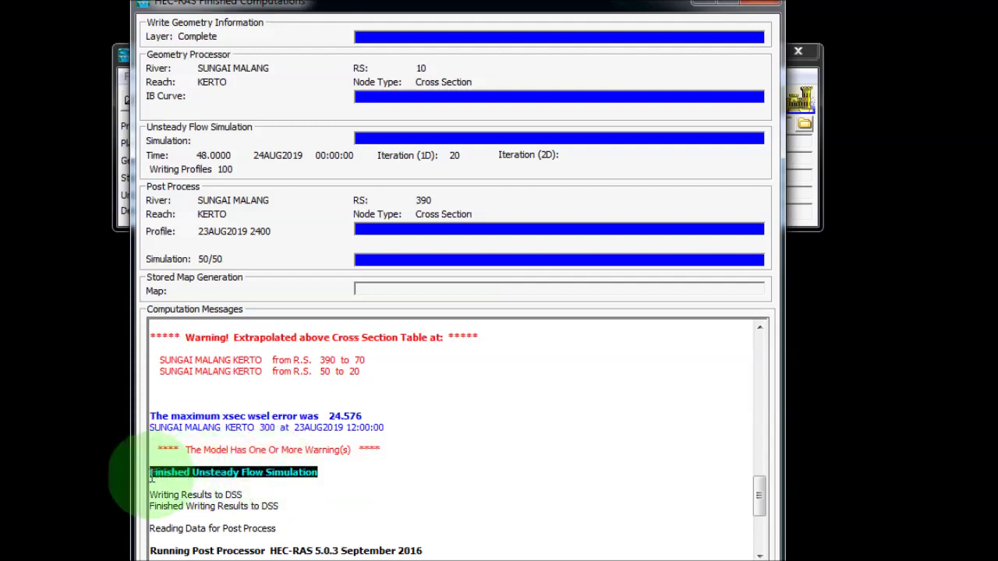
{"action": "left_click", "coordinate": [168, 482]}
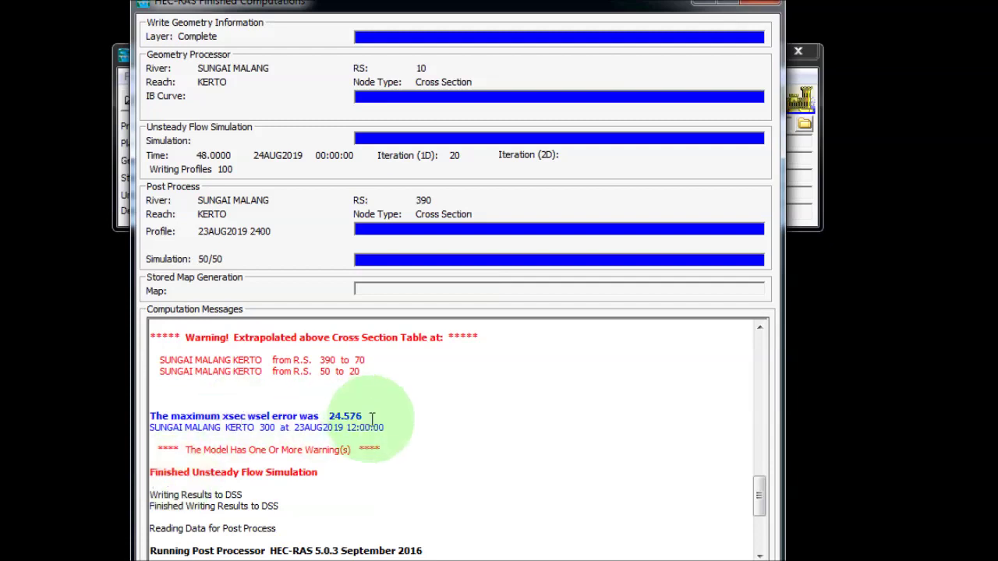
{"action": "left_click_drag", "start_coordinate": [364, 416], "coordinate": [322, 426]}
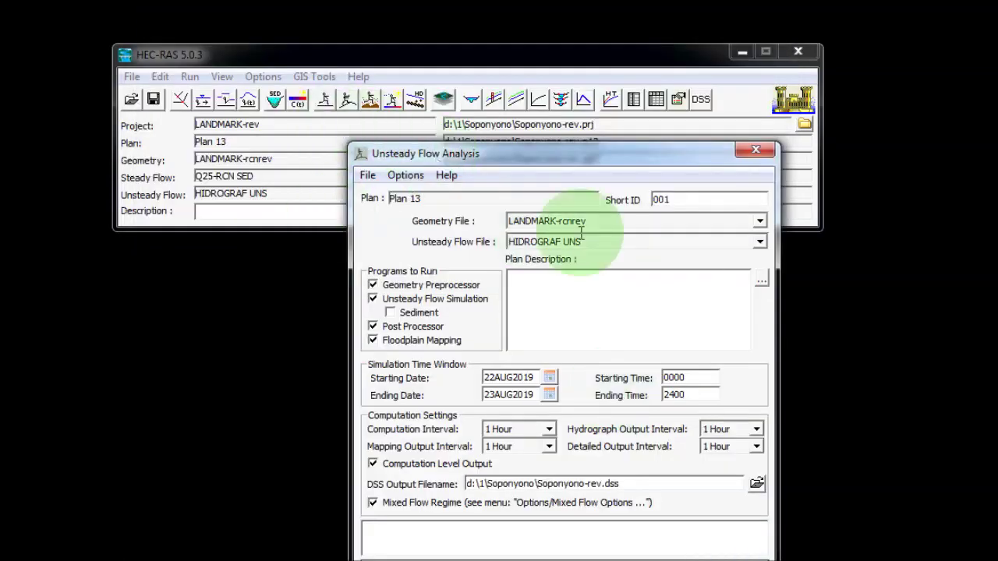
Reopen the unsteady flow data, set the initial flow at river station 390 to 13 and apply the data.
{"action": "left_click", "coordinate": [248, 103]}
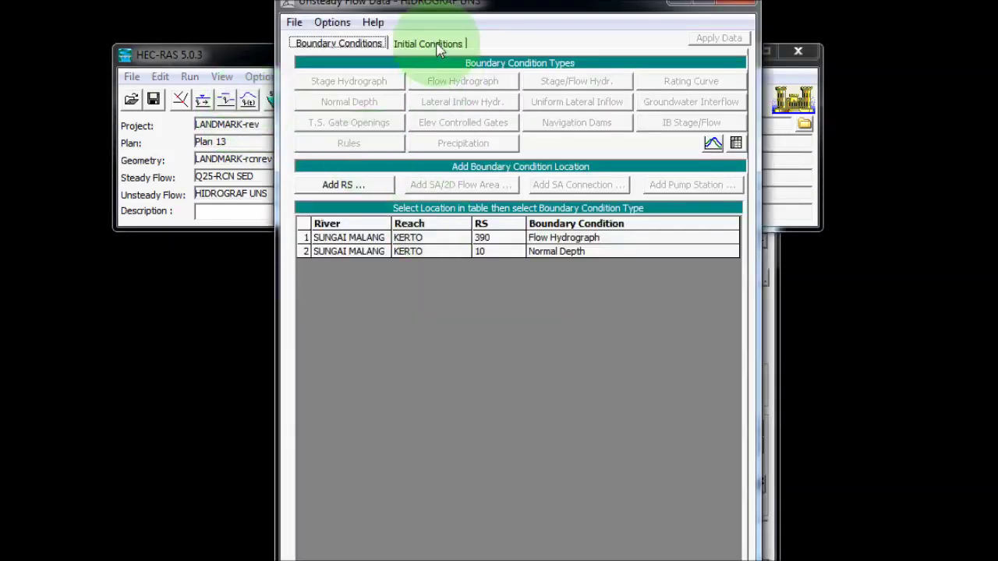
{"action": "left_click", "coordinate": [437, 44]}
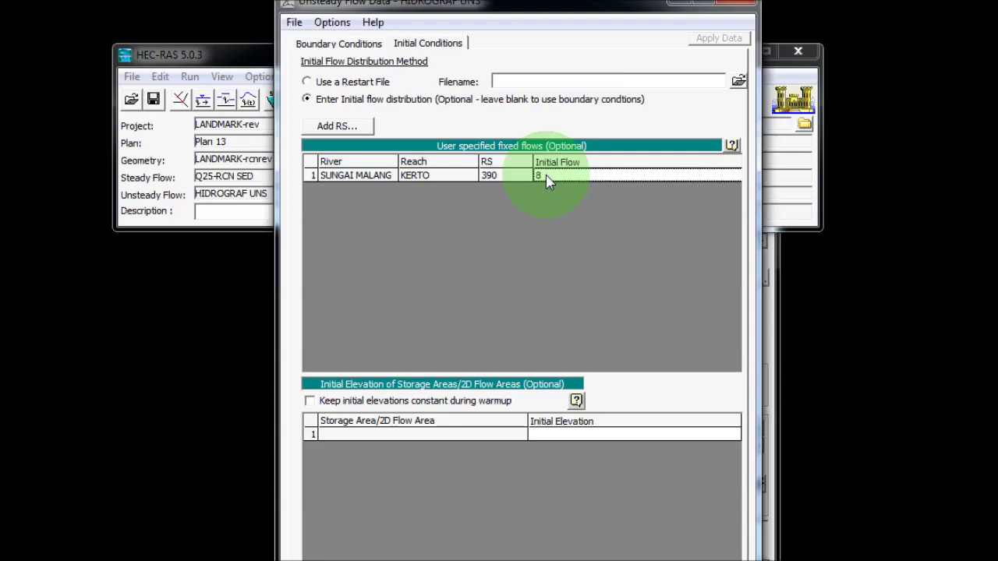
{"action": "key", "text": "Delete"}
{"action": "left_click", "coordinate": [719, 38]}
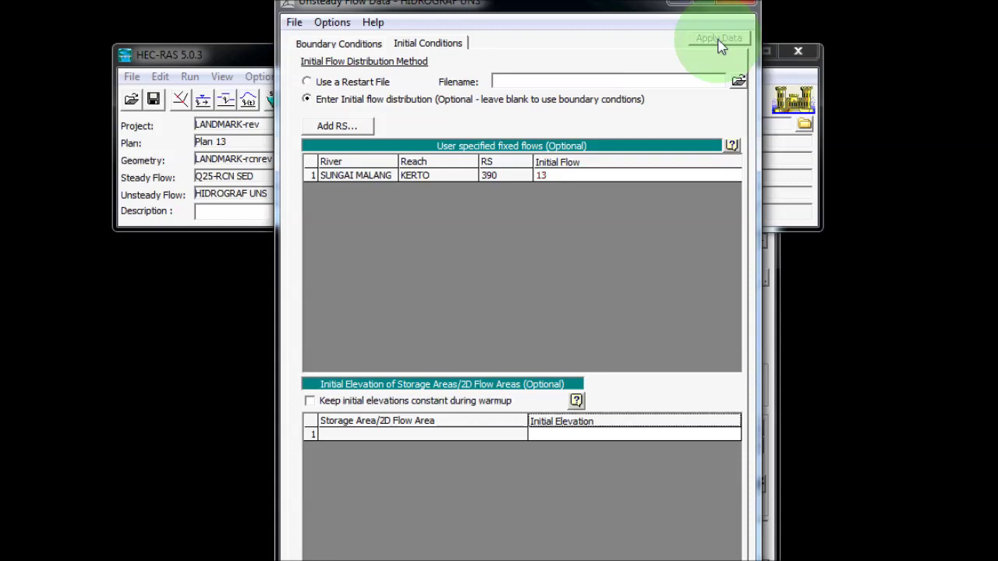
Return to the unsteady flow analysis setup and recompute the plan with the revised initial flow.
{"action": "left_click_drag", "start_coordinate": [597, 4], "coordinate": [483, 25]}
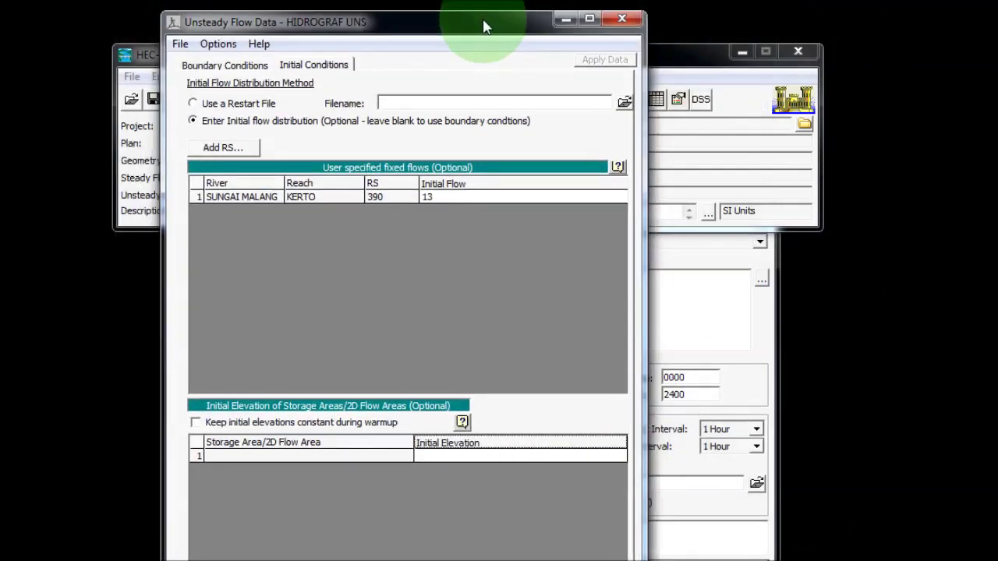
{"action": "left_click", "coordinate": [743, 377]}
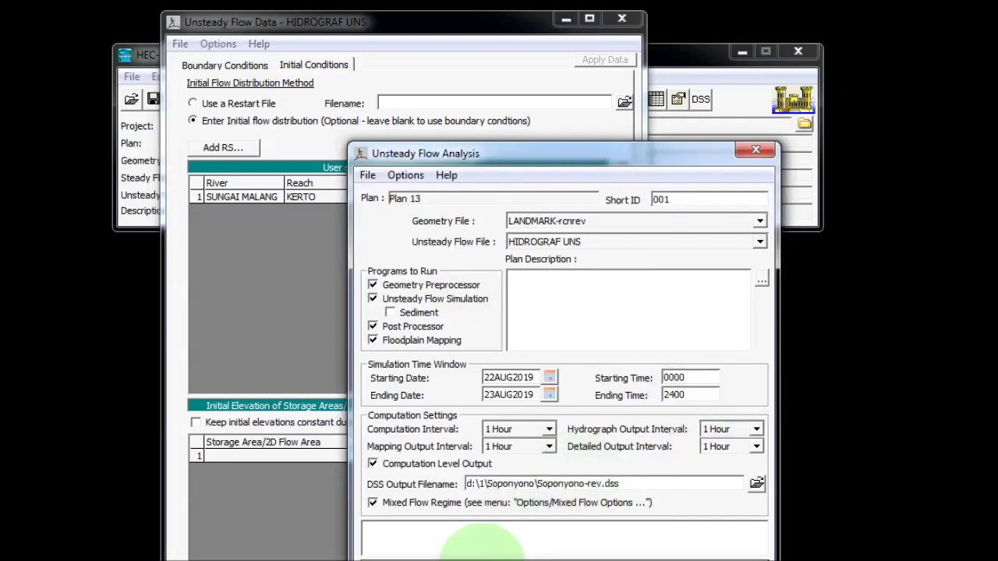
{"action": "left_click", "coordinate": [481, 560]}
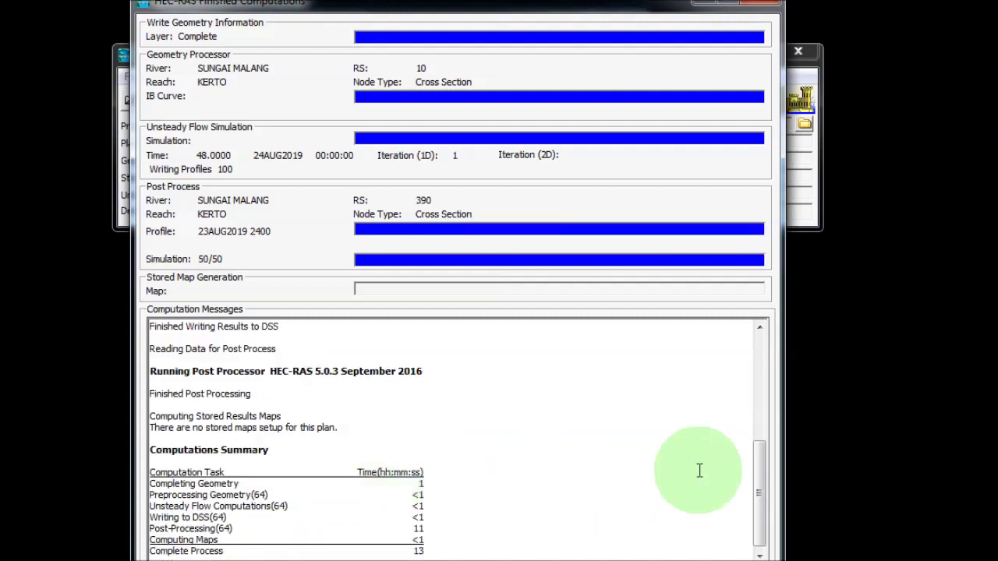
Read through the rerun's computation messages from the simulation start to the computations summary.
{"action": "left_click_drag", "start_coordinate": [758, 472], "coordinate": [758, 434]}
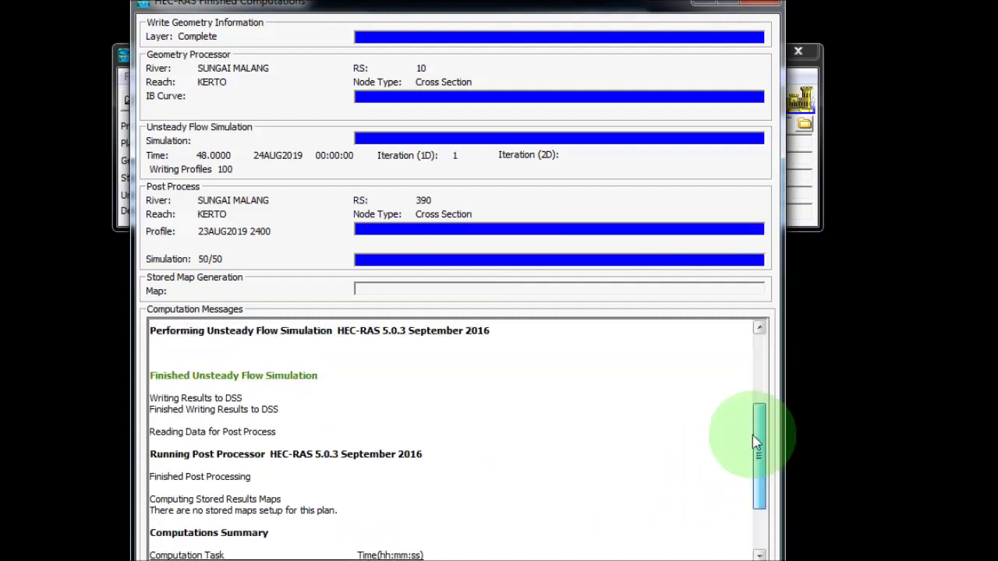
{"action": "left_click", "coordinate": [332, 378]}
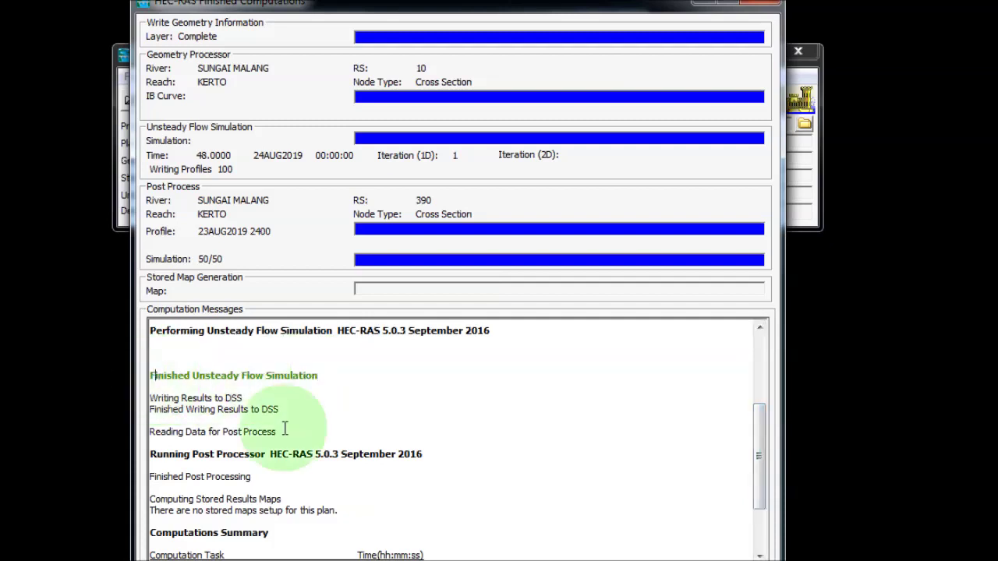
{"action": "left_click_drag", "start_coordinate": [757, 457], "coordinate": [738, 309]}
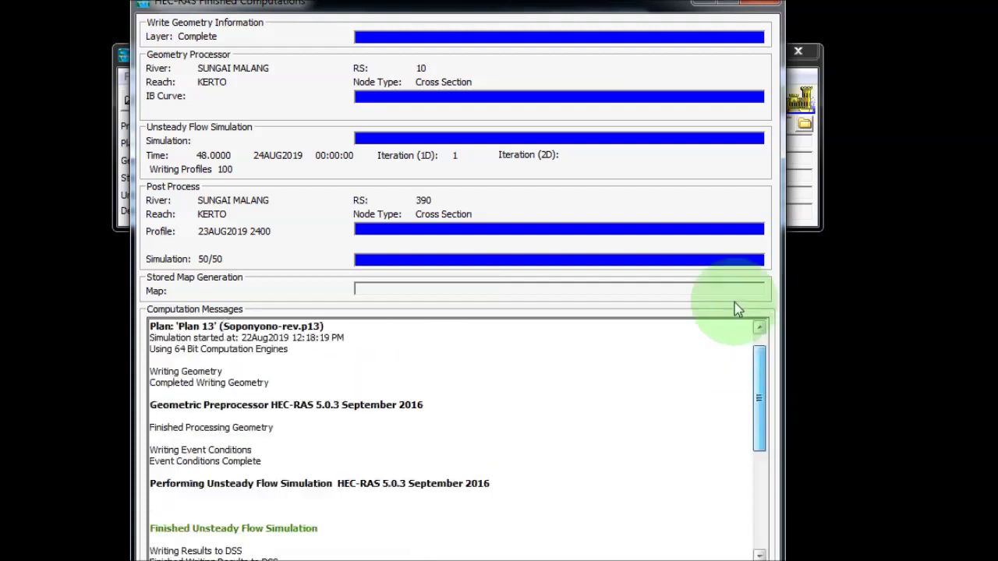
{"action": "left_click_drag", "start_coordinate": [754, 429], "coordinate": [755, 556]}
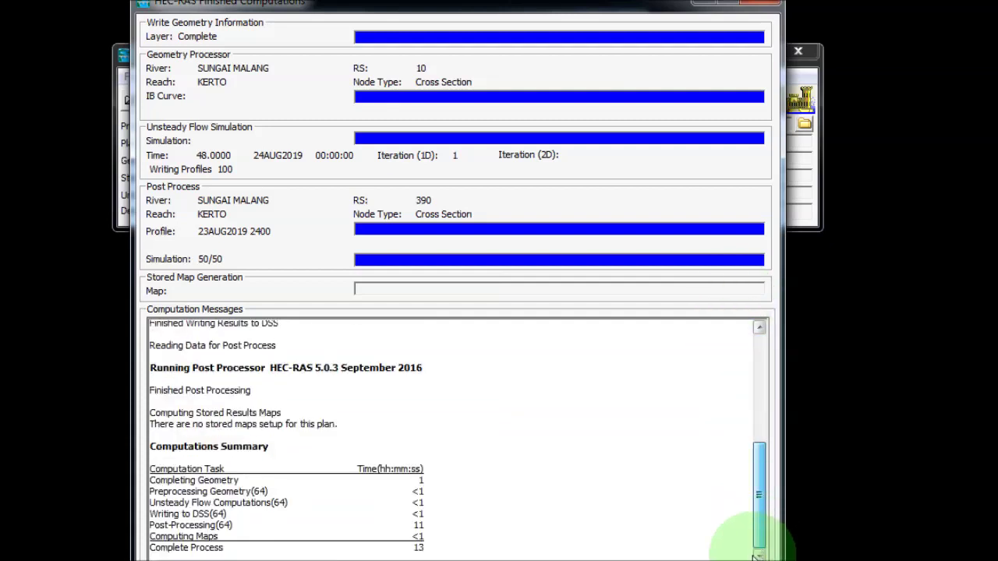
Close the finished computations, unsteady flow data and unsteady flow analysis windows.
{"action": "left_click", "coordinate": [749, 559]}
{"action": "left_click", "coordinate": [631, 395]}
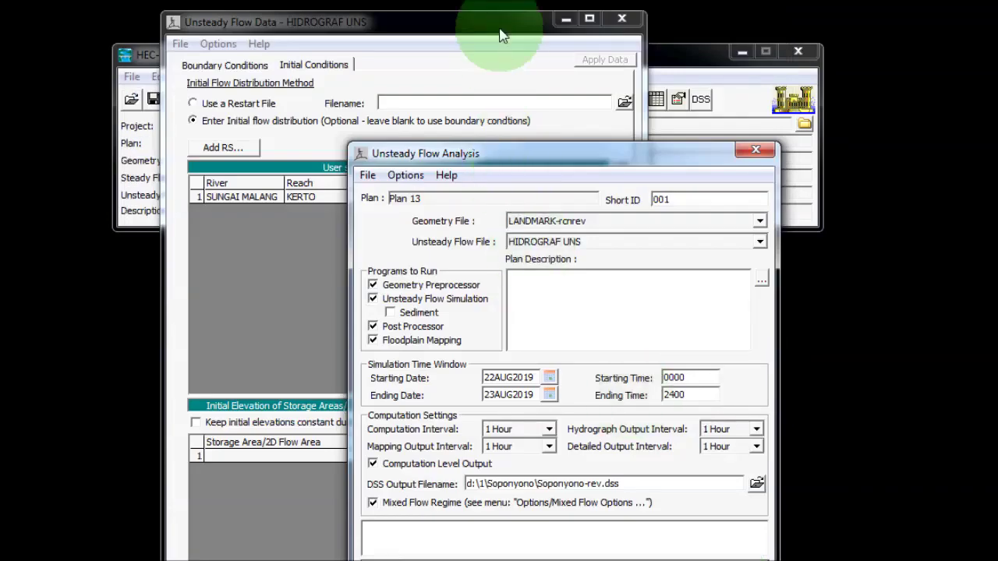
{"action": "left_click", "coordinate": [621, 21]}
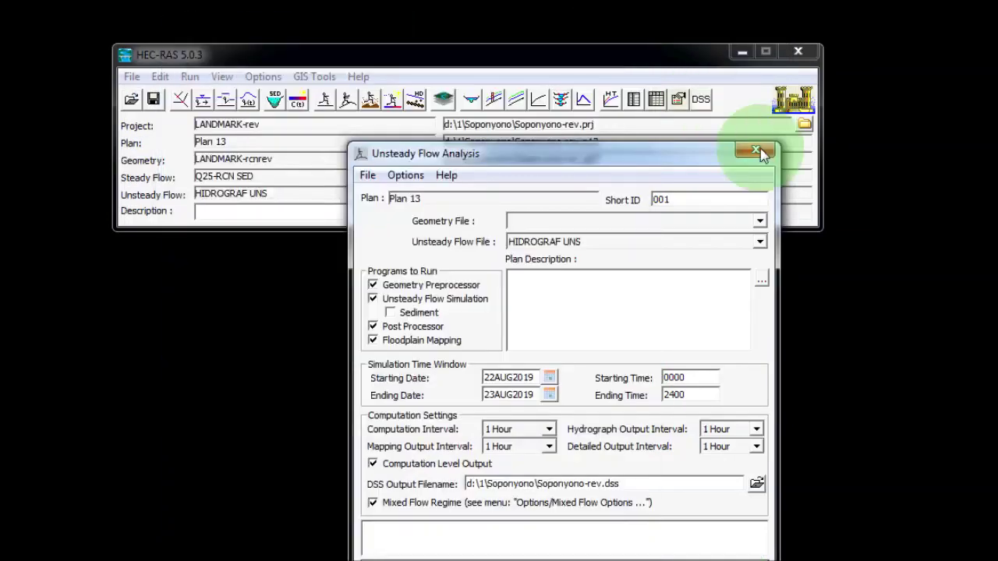
{"action": "left_click", "coordinate": [756, 149]}
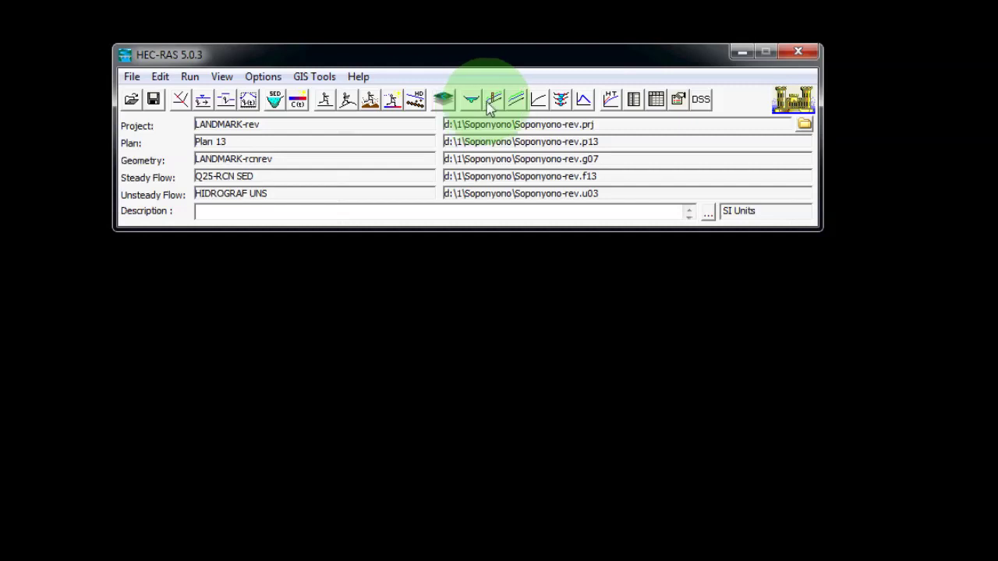
Open the water surface profile plot and show the 21AUG2019 2400 profile instead of Max WS.
{"action": "left_click", "coordinate": [496, 103]}
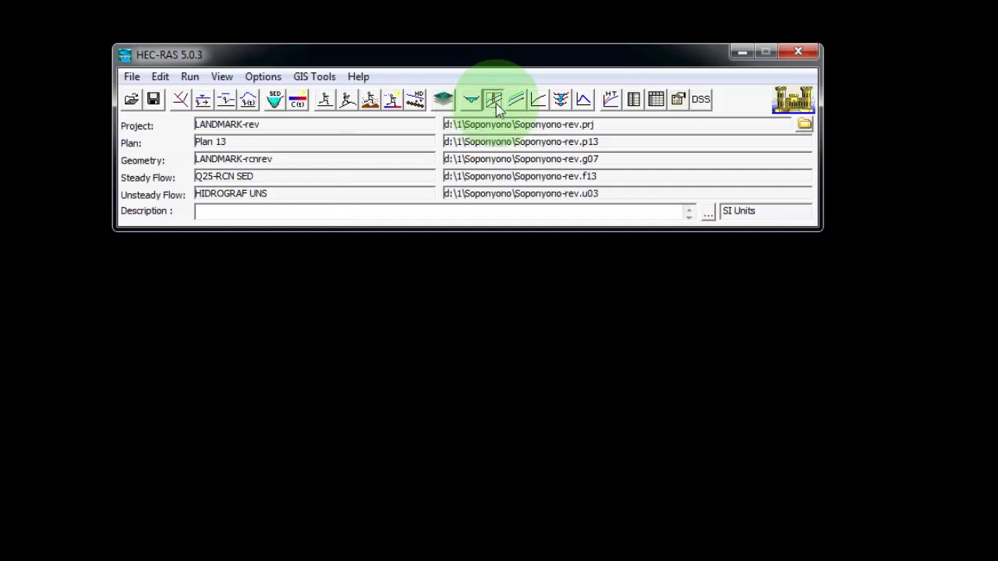
{"action": "left_click_drag", "start_coordinate": [673, 59], "coordinate": [390, 60]}
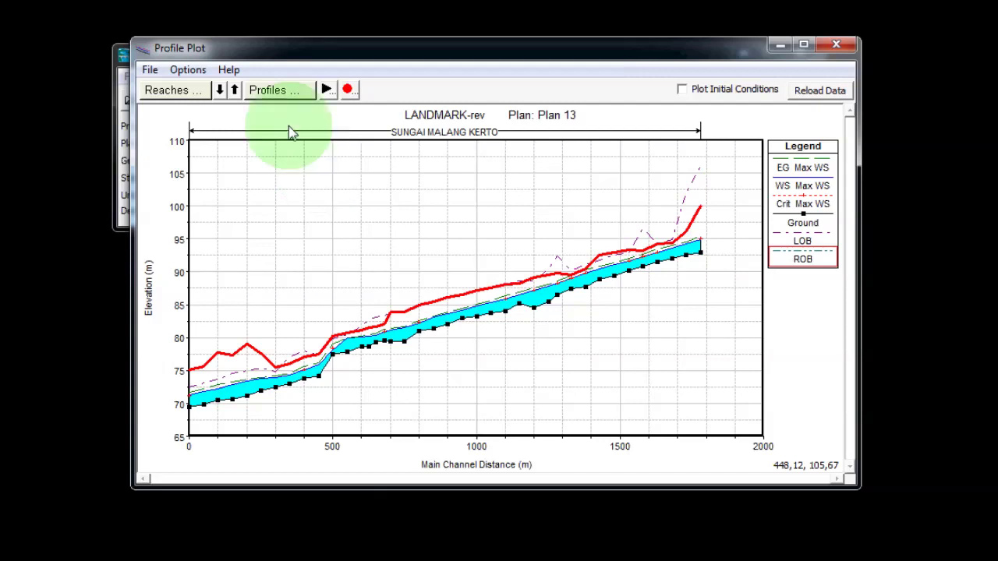
{"action": "left_click", "coordinate": [273, 92]}
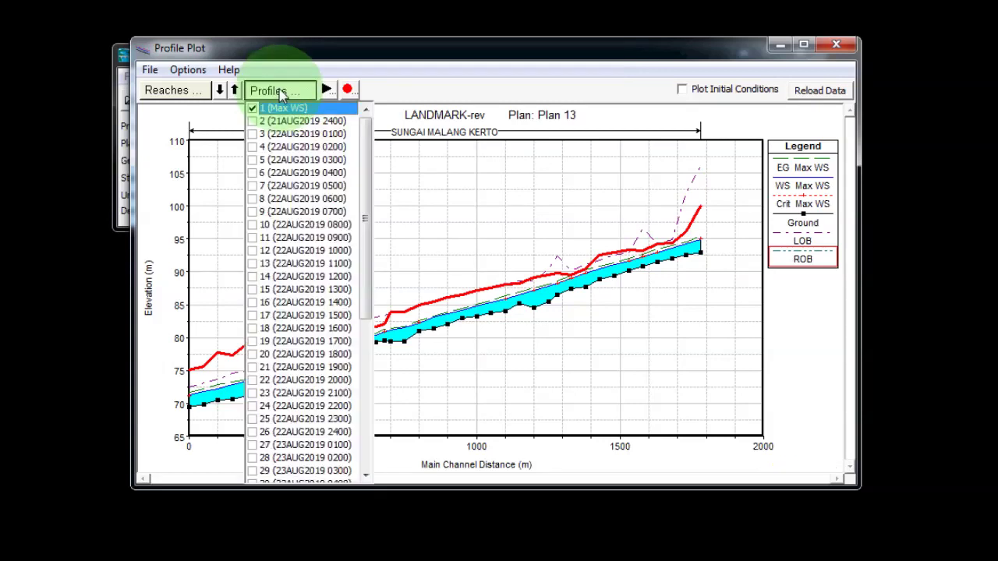
{"action": "left_click", "coordinate": [251, 122]}
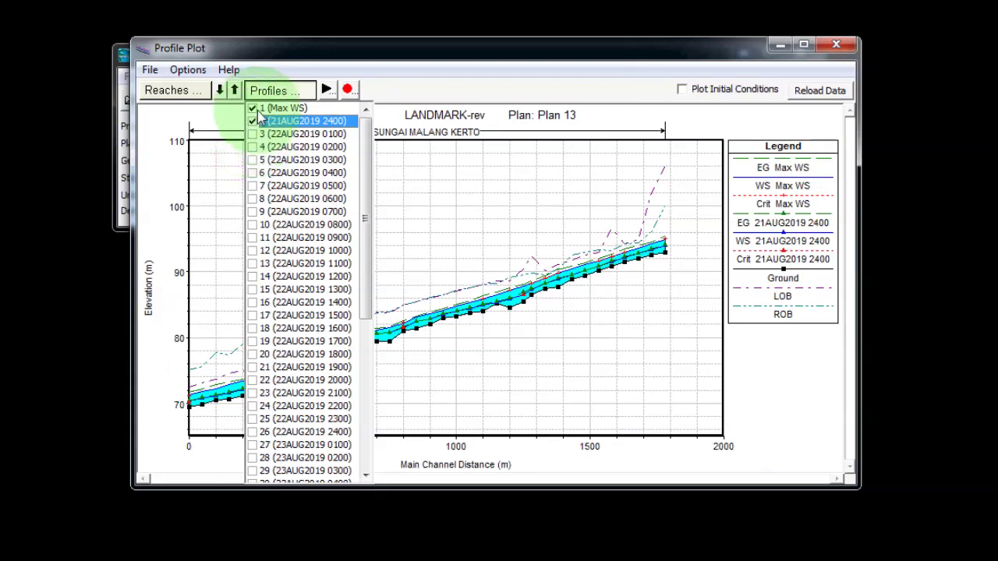
{"action": "left_click", "coordinate": [252, 108]}
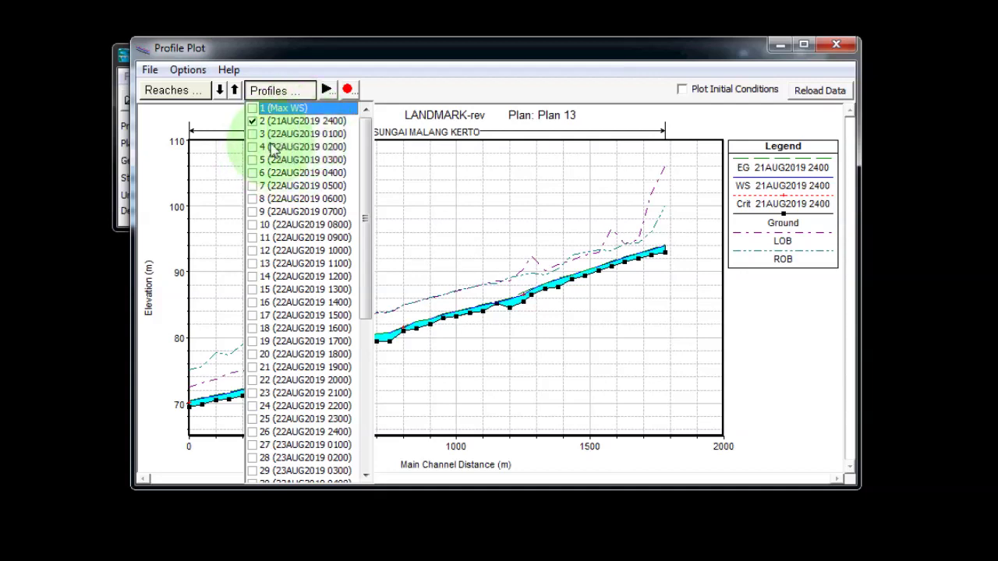
Look through the available profiles down to 23AUG2019 2400 and remove the 21AUG2019 2400 profile from the plot.
{"action": "left_click_drag", "start_coordinate": [367, 316], "coordinate": [368, 467]}
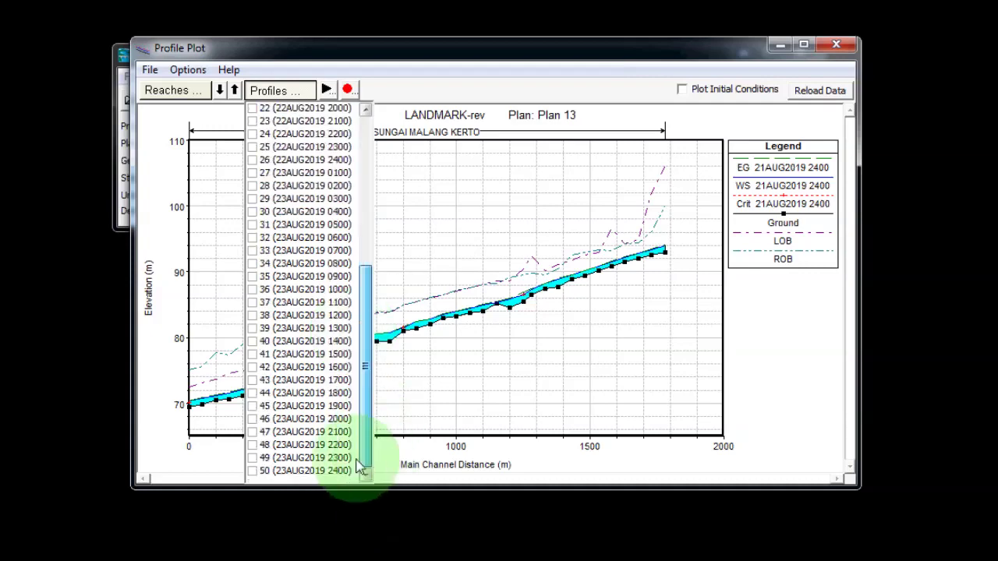
{"action": "left_click_drag", "start_coordinate": [269, 485], "coordinate": [264, 485]}
{"action": "left_click", "coordinate": [288, 471]}
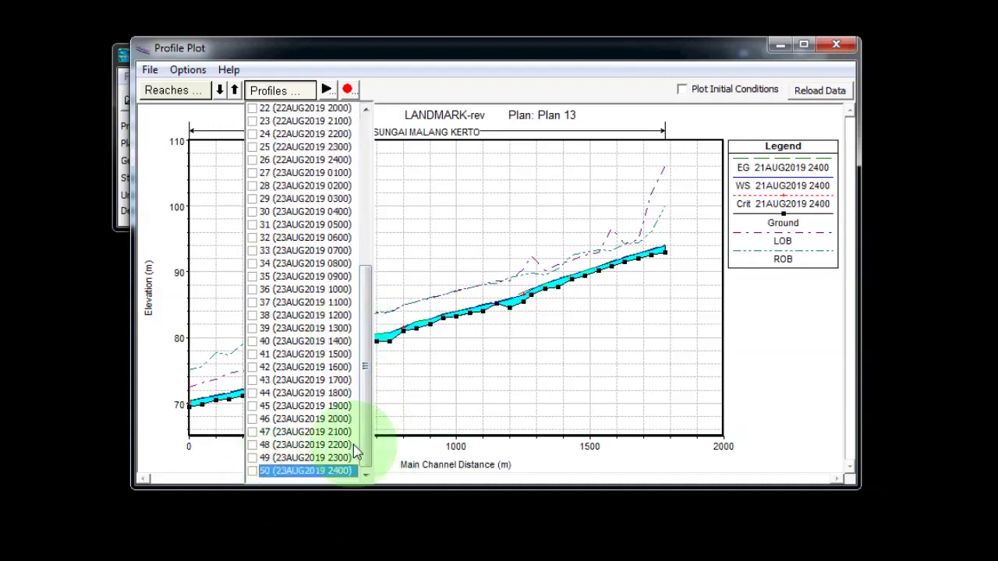
{"action": "left_click_drag", "start_coordinate": [363, 440], "coordinate": [366, 133]}
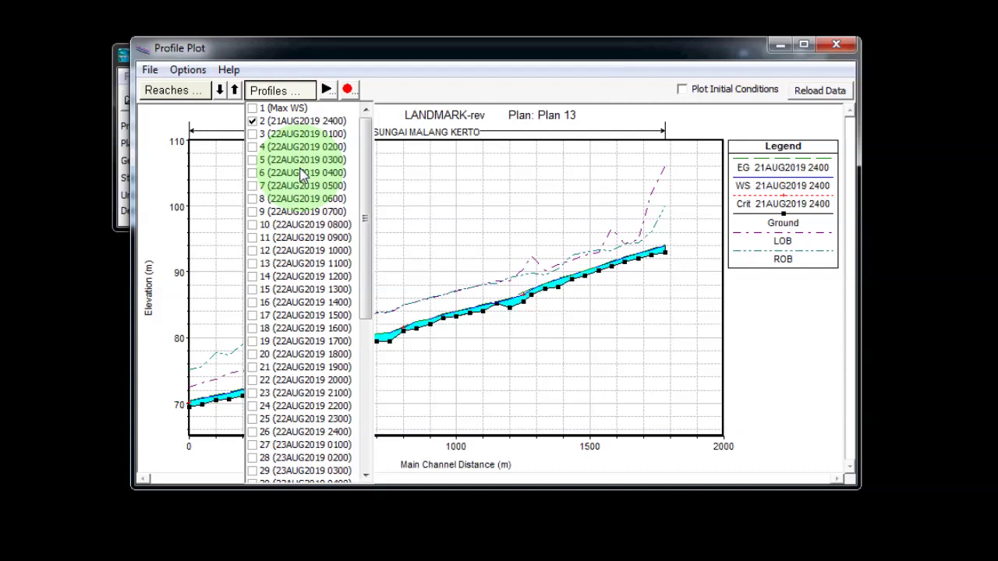
{"action": "left_click", "coordinate": [254, 122]}
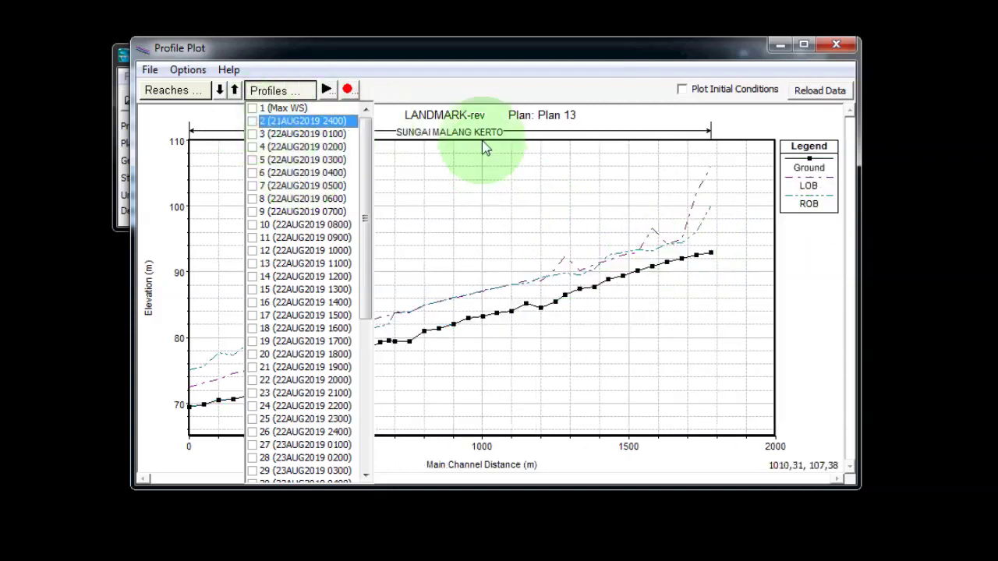
{"action": "left_click", "coordinate": [418, 133]}
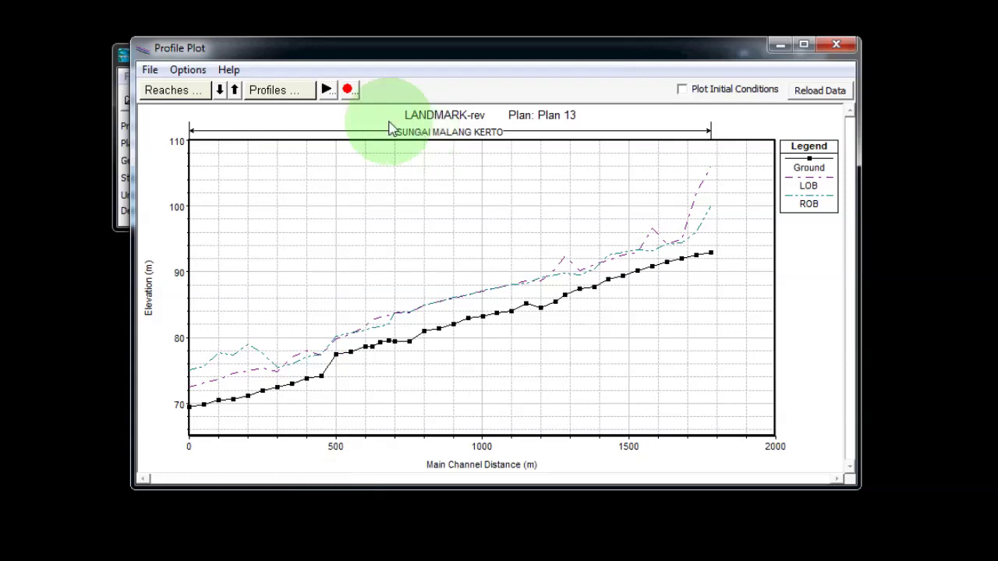
Animate the profile plot through to 23AUG2019 2400 and highlight its energy grade and critical depth series.
{"action": "left_click", "coordinate": [326, 91]}
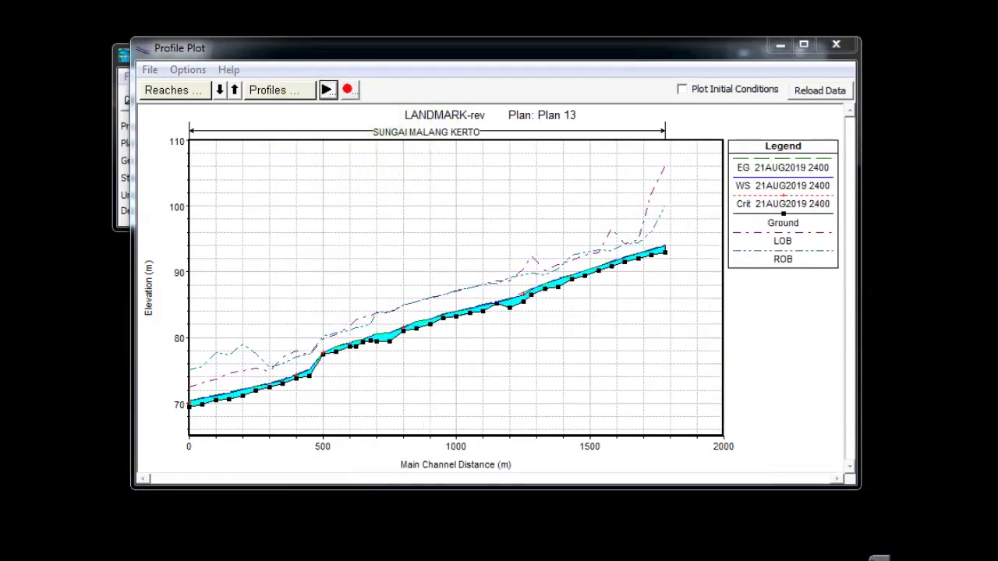
{"action": "left_click_drag", "start_coordinate": [811, 500], "coordinate": [427, 500]}
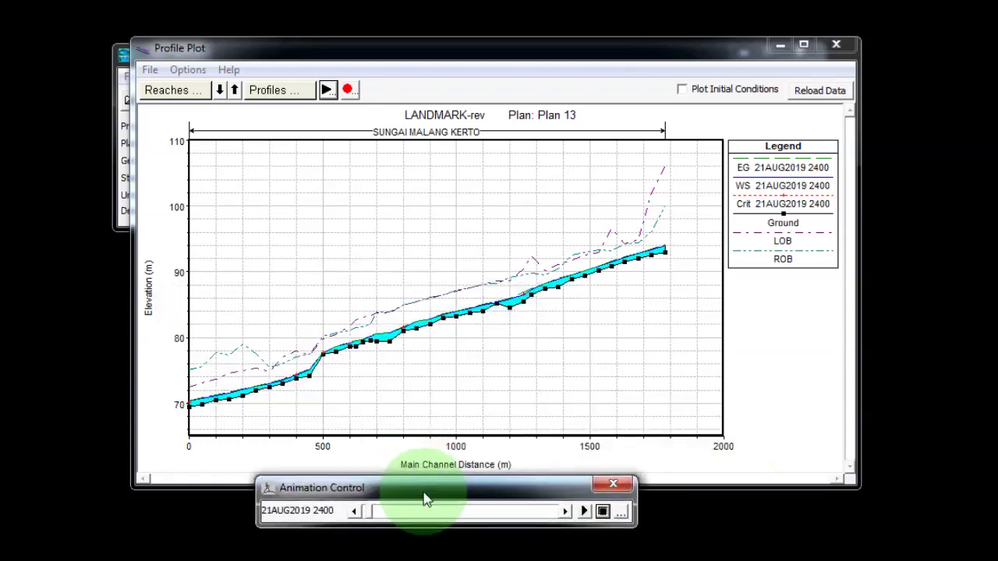
{"action": "left_click", "coordinate": [581, 511]}
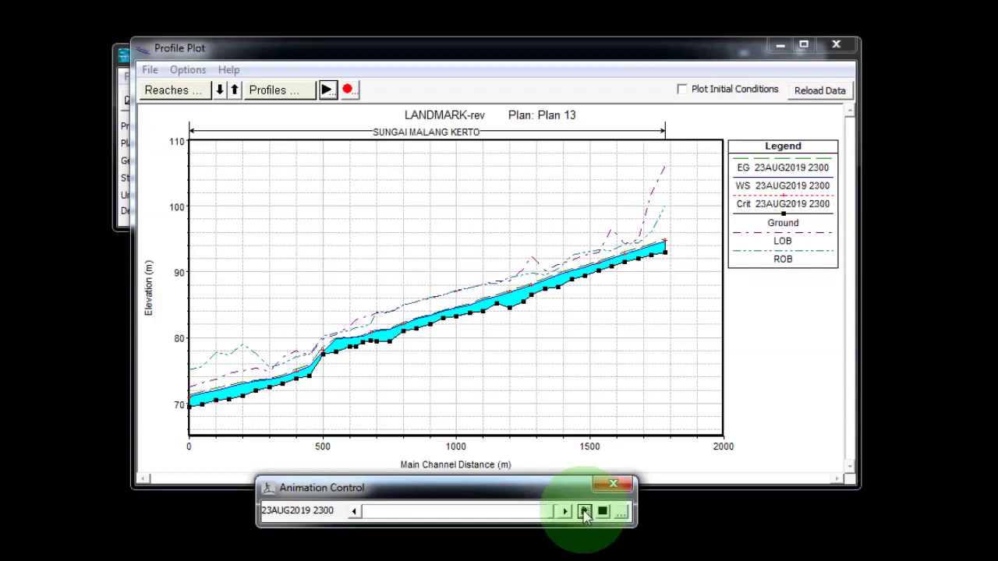
{"action": "left_click", "coordinate": [611, 488]}
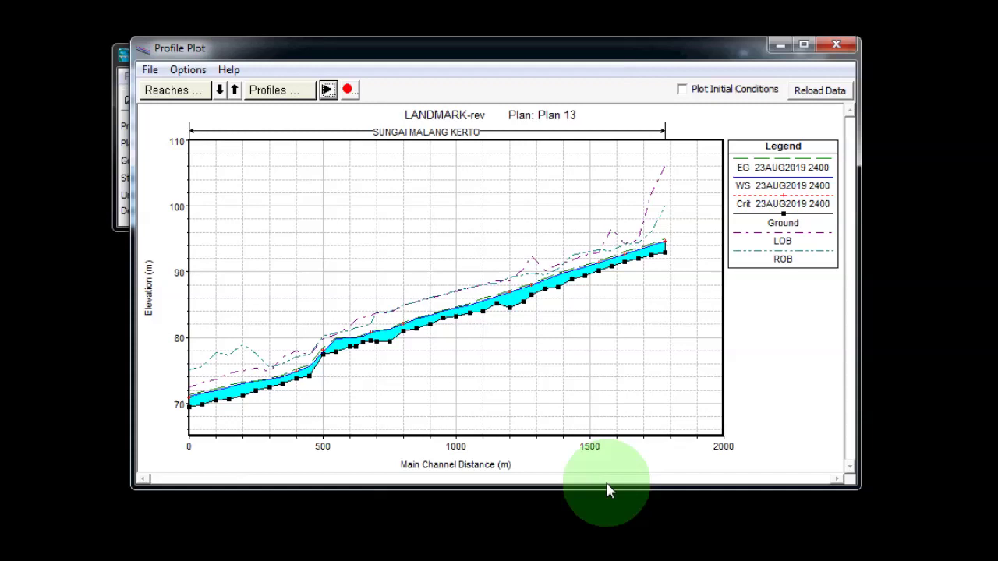
{"action": "left_click", "coordinate": [778, 191]}
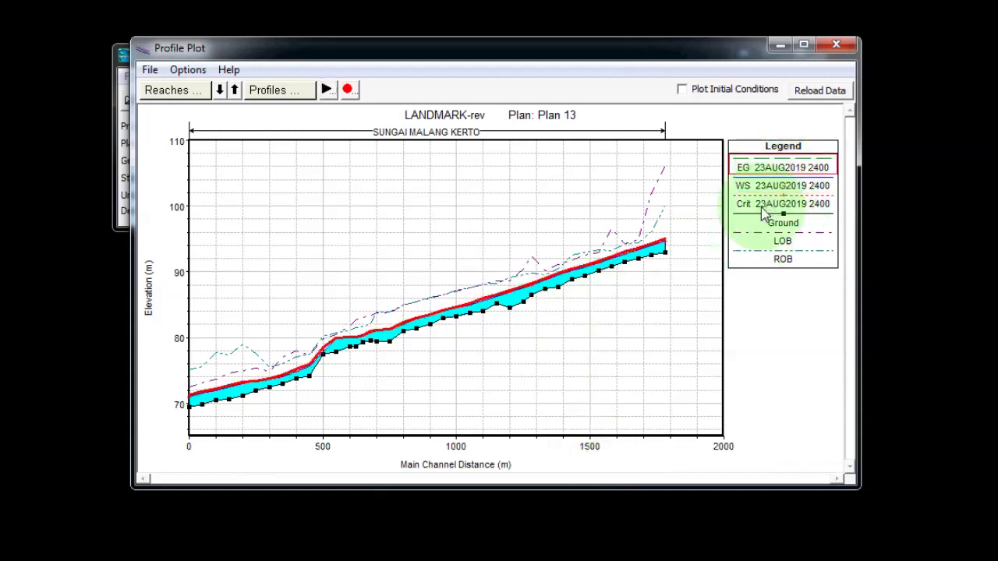
{"action": "left_click", "coordinate": [780, 204]}
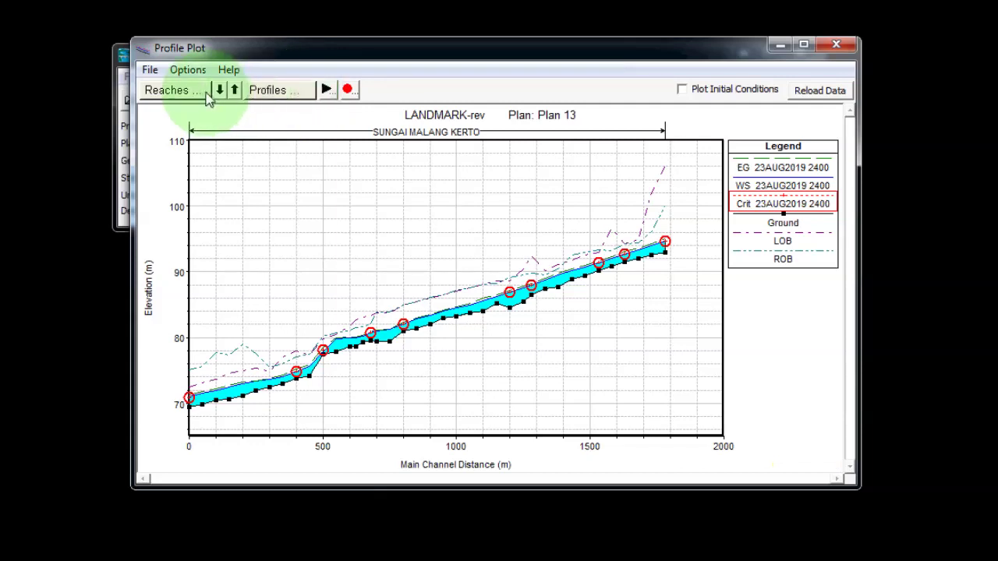
Add the Max WS profile to the profile plot and remove the 23AUG2019 2400 profile.
{"action": "left_click", "coordinate": [269, 90]}
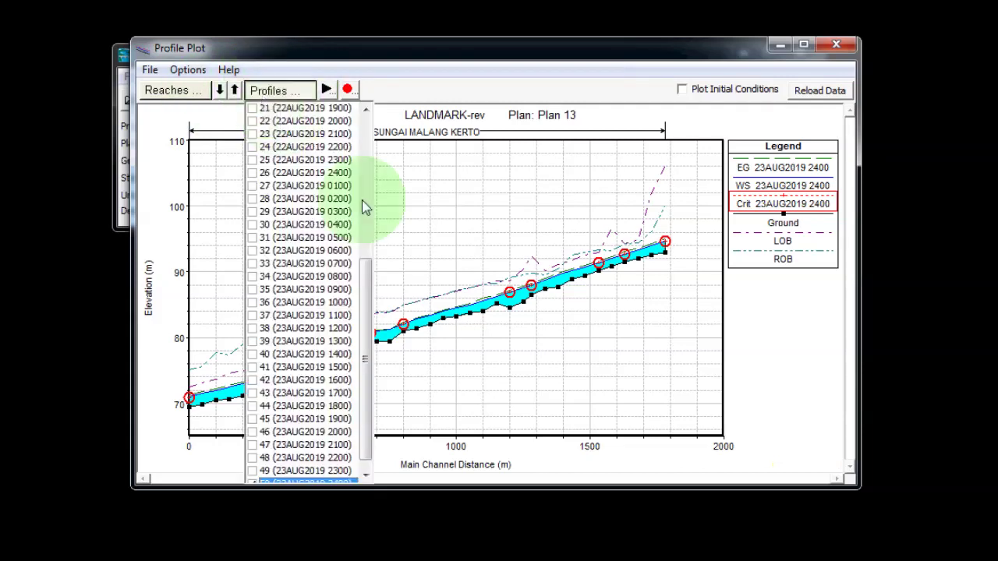
{"action": "left_click", "coordinate": [366, 198]}
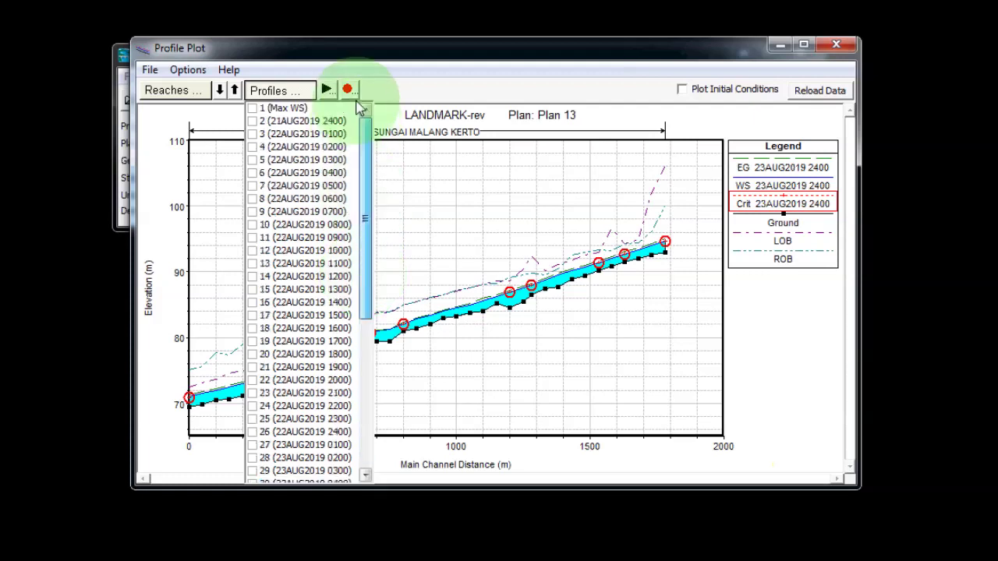
{"action": "left_click", "coordinate": [252, 109]}
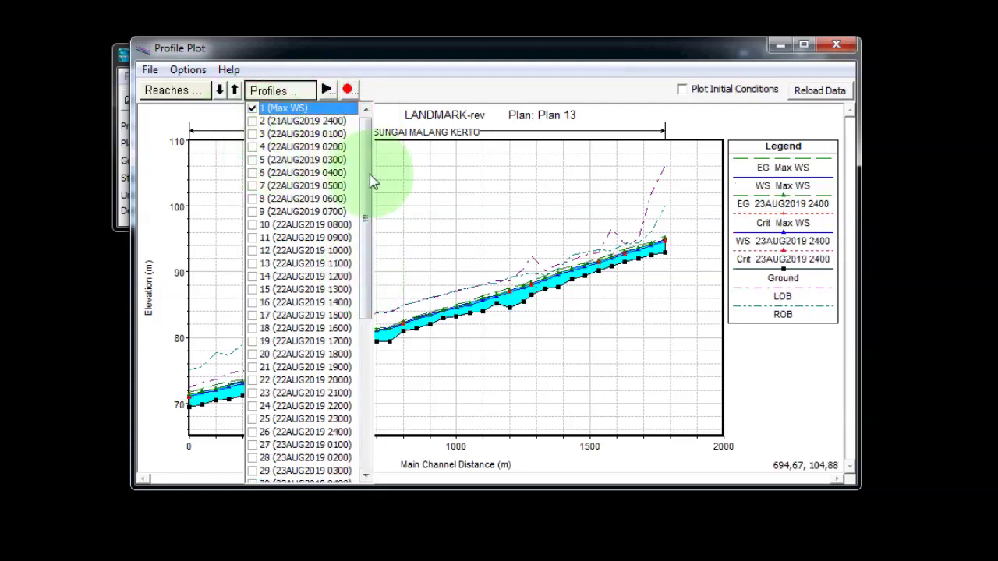
{"action": "left_click", "coordinate": [369, 419]}
{"action": "left_click", "coordinate": [264, 470]}
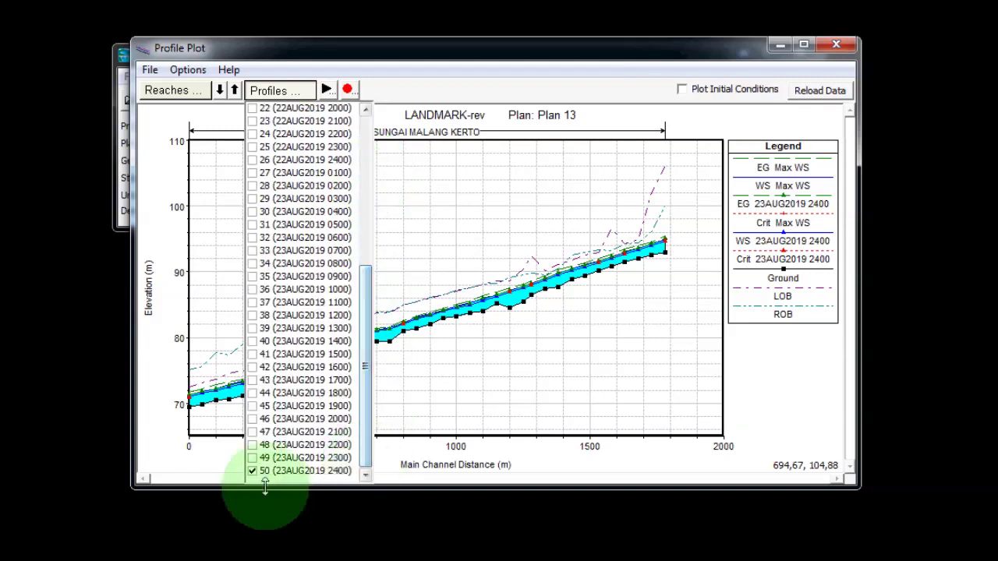
{"action": "left_click", "coordinate": [252, 471]}
{"action": "left_click", "coordinate": [520, 166]}
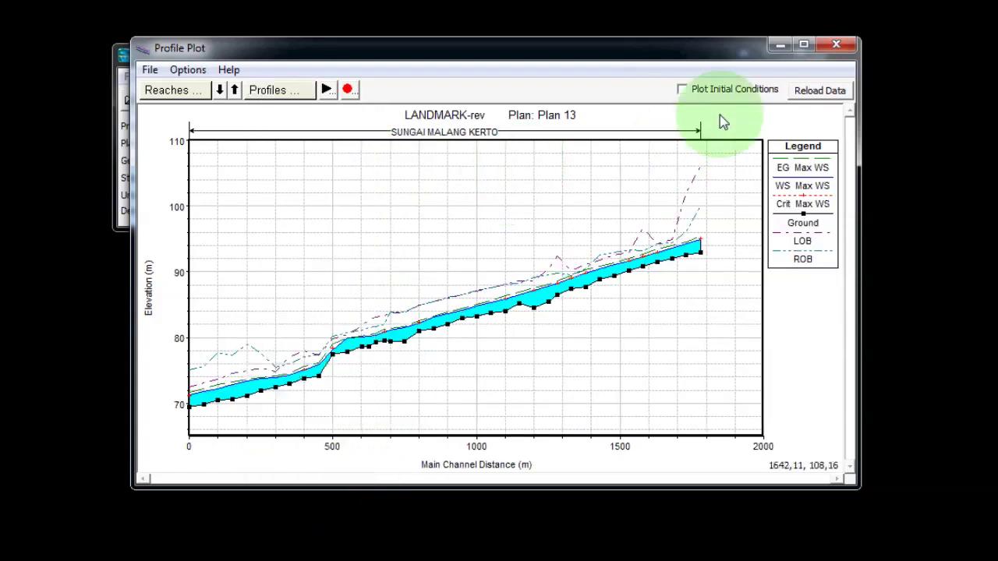
View the initial conditions in the profile plot, turn them off again and close the plot.
{"action": "left_click", "coordinate": [682, 91]}
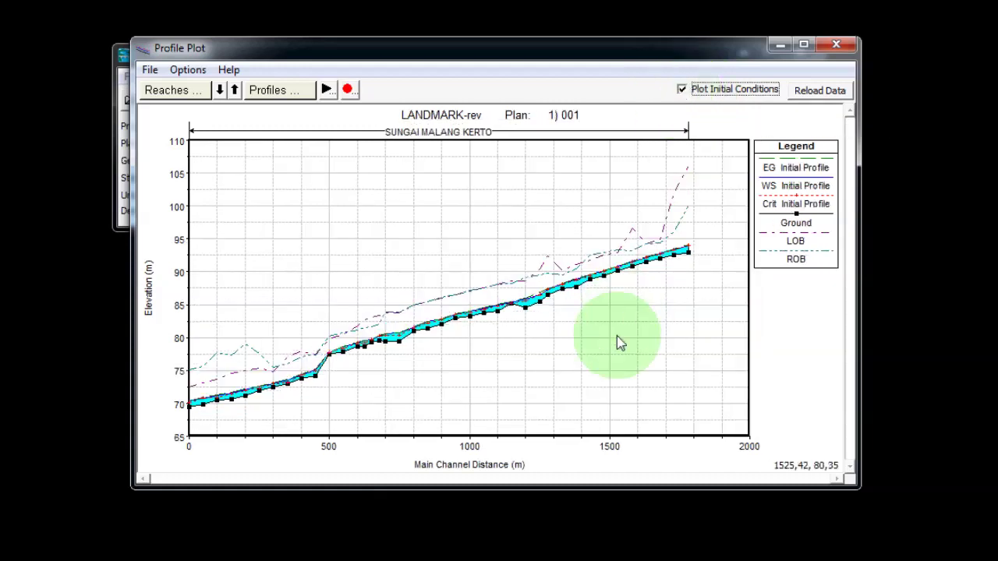
{"action": "left_click", "coordinate": [712, 89]}
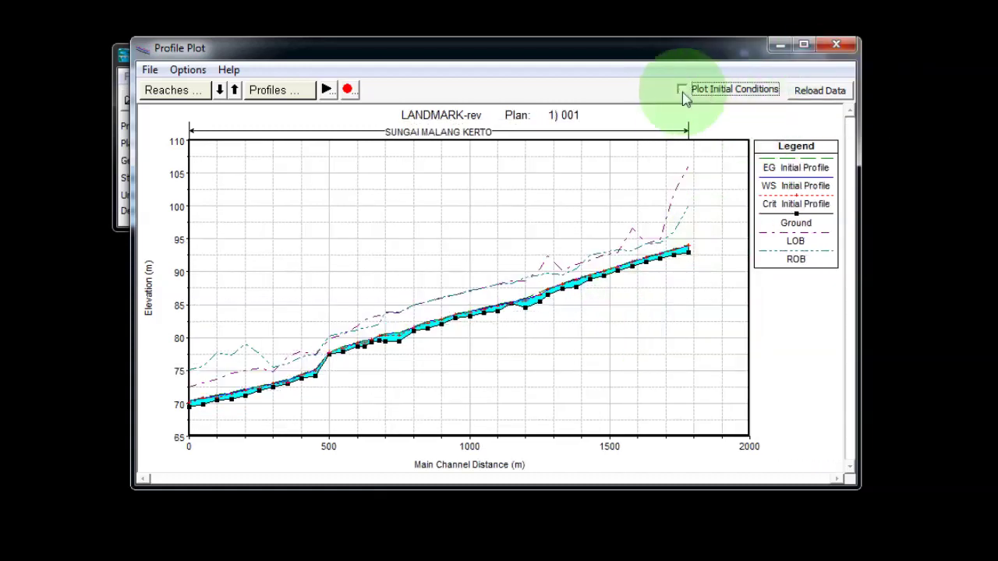
{"action": "left_click", "coordinate": [836, 45]}
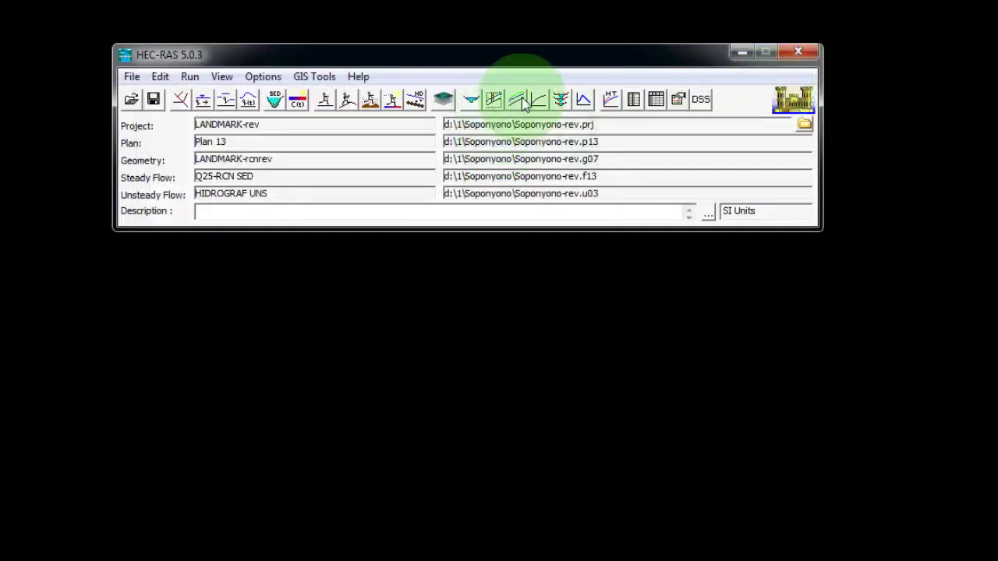
Open the cross section plot and step downstream from river station 390 to 270 to examine the water levels.
{"action": "left_click", "coordinate": [471, 99]}
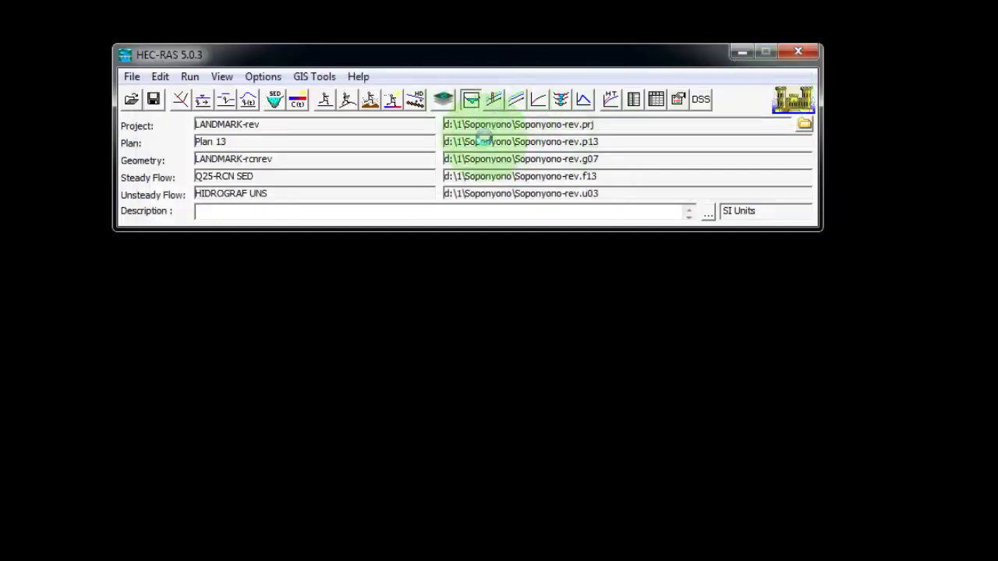
{"action": "mouse_move", "coordinate": [792, 84]}
{"action": "left_mouse_down"}
{"action": "mouse_move", "coordinate": [636, 63]}
{"action": "mouse_move", "coordinate": [222, 66]}
{"action": "mouse_move", "coordinate": [319, 113]}
{"action": "left_mouse_up"}
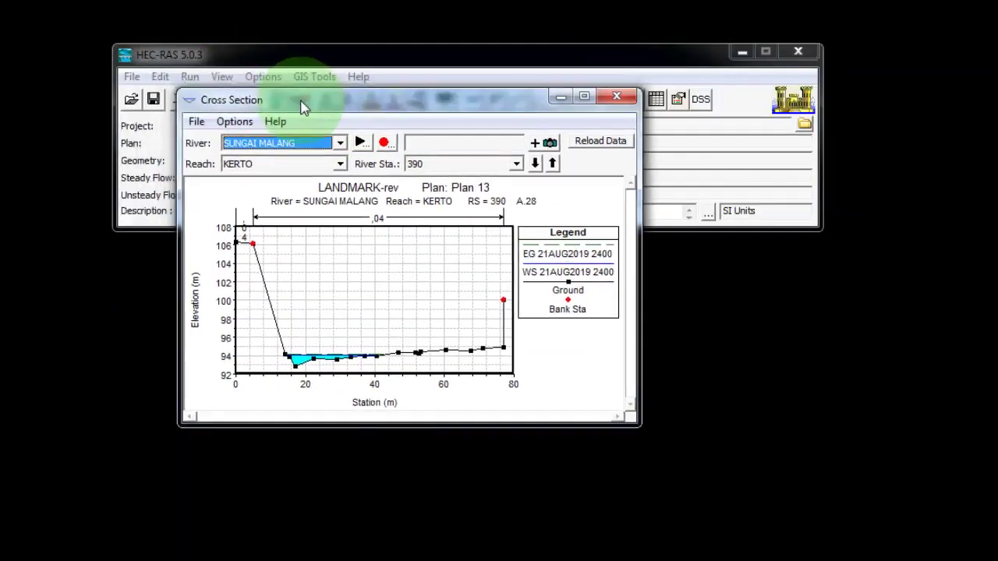
{"action": "left_click", "coordinate": [535, 164]}
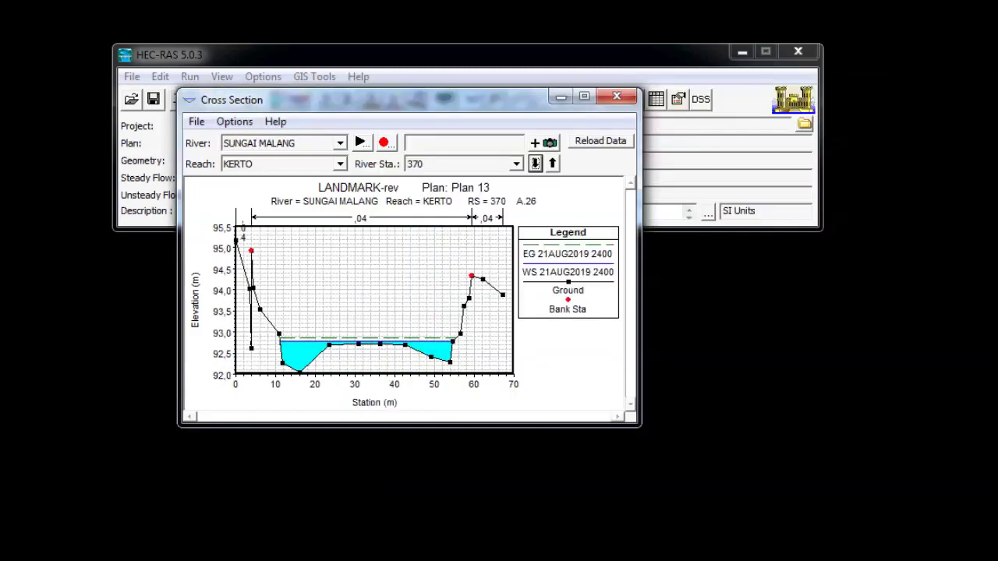
{"action": "left_click", "coordinate": [535, 164]}
{"action": "left_click", "coordinate": [534, 164]}
{"action": "left_click", "coordinate": [535, 164]}
{"action": "left_click", "coordinate": [535, 164]}
{"action": "left_click", "coordinate": [535, 164]}
{"action": "left_click", "coordinate": [535, 164]}
{"action": "left_click", "coordinate": [535, 164]}
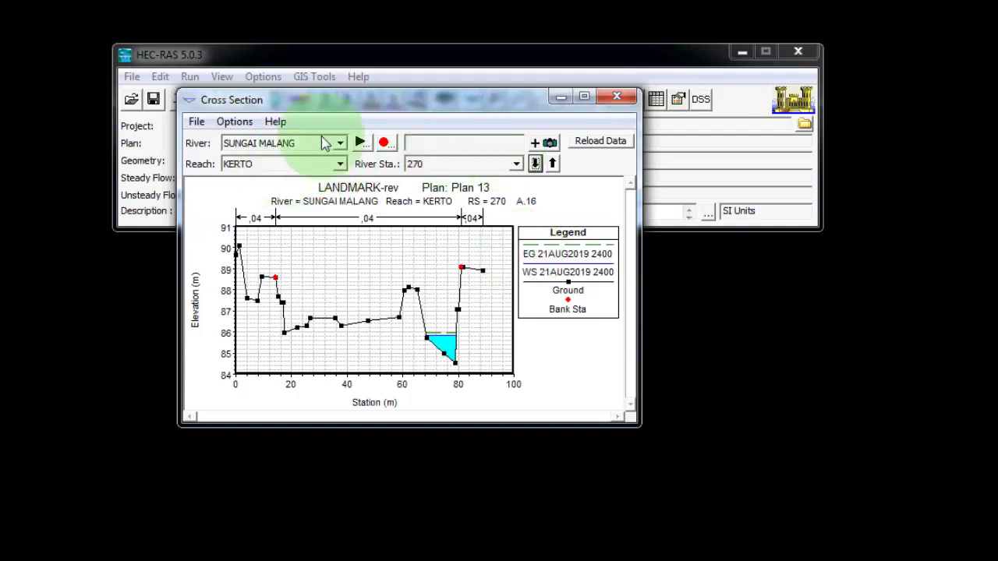
Clear the selected profiles of the cross section plot and show only the Max WS profile.
{"action": "left_click", "coordinate": [233, 123]}
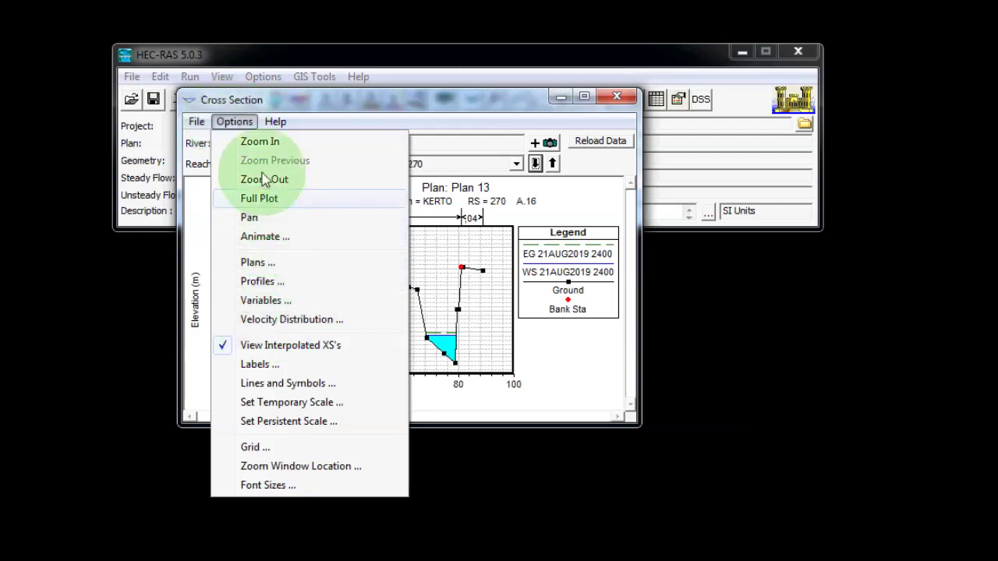
{"action": "left_click", "coordinate": [260, 282]}
{"action": "left_click_drag", "start_coordinate": [668, 227], "coordinate": [418, 198]}
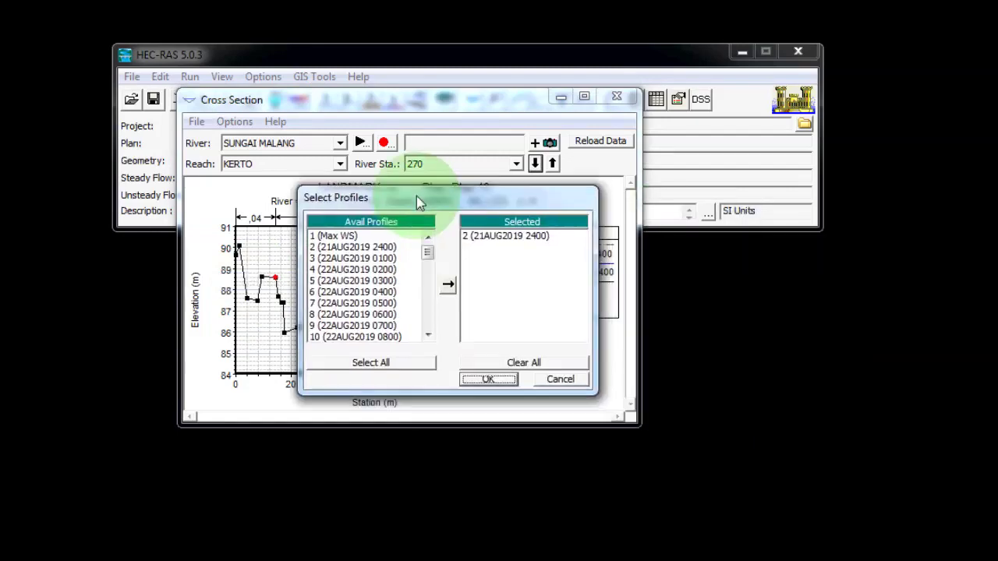
{"action": "left_click", "coordinate": [483, 364]}
{"action": "left_click", "coordinate": [366, 236]}
{"action": "left_click", "coordinate": [448, 284]}
{"action": "left_click", "coordinate": [489, 379]}
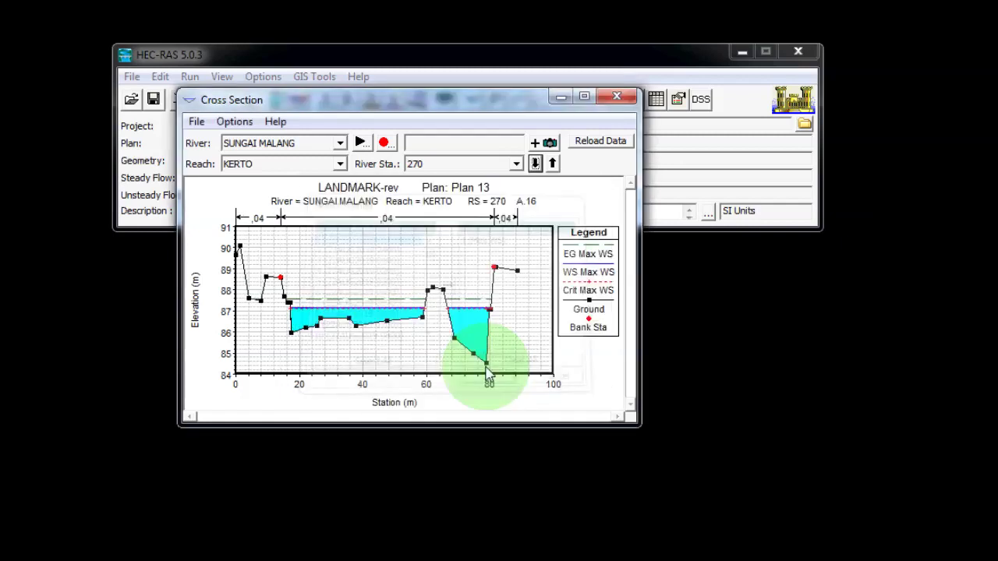
Step through the cross sections from river station 270 to 160 to examine the Max WS water levels.
{"action": "left_click", "coordinate": [552, 163]}
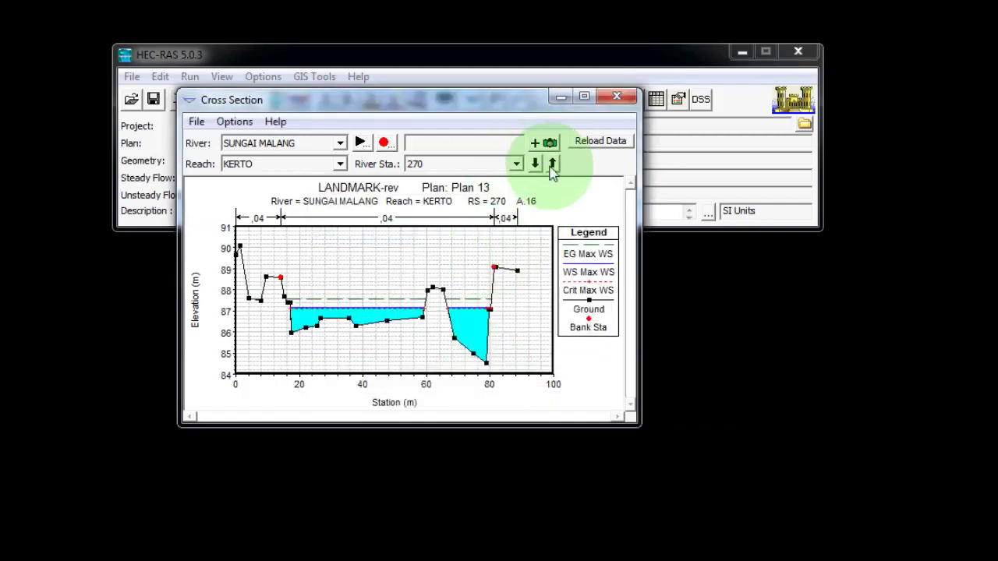
{"action": "left_click", "coordinate": [553, 164]}
{"action": "left_click", "coordinate": [553, 163]}
{"action": "left_click", "coordinate": [553, 164]}
{"action": "left_click", "coordinate": [553, 164]}
{"action": "left_click", "coordinate": [553, 164]}
{"action": "left_click", "coordinate": [553, 163]}
{"action": "left_click", "coordinate": [553, 164]}
{"action": "left_click", "coordinate": [553, 163]}
{"action": "left_click", "coordinate": [553, 163]}
{"action": "left_click", "coordinate": [552, 164]}
{"action": "left_click", "coordinate": [552, 164]}
{"action": "left_click", "coordinate": [553, 164]}
{"action": "left_click", "coordinate": [553, 164]}
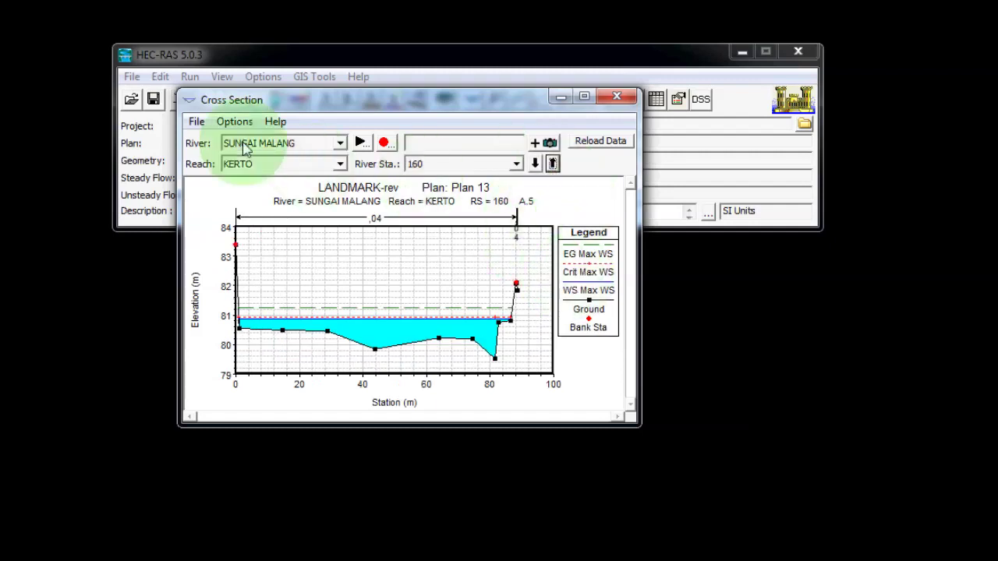
Add the 21AUG2019 2400 profile to the cross section plot and highlight its water surface, followed by the Max WS water surface.
{"action": "left_click", "coordinate": [234, 122]}
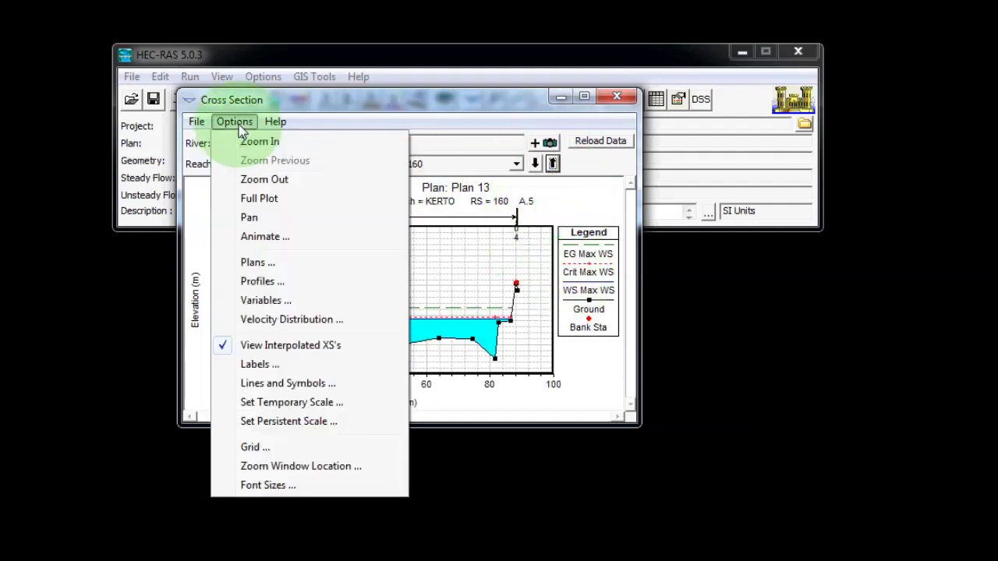
{"action": "left_click", "coordinate": [262, 283]}
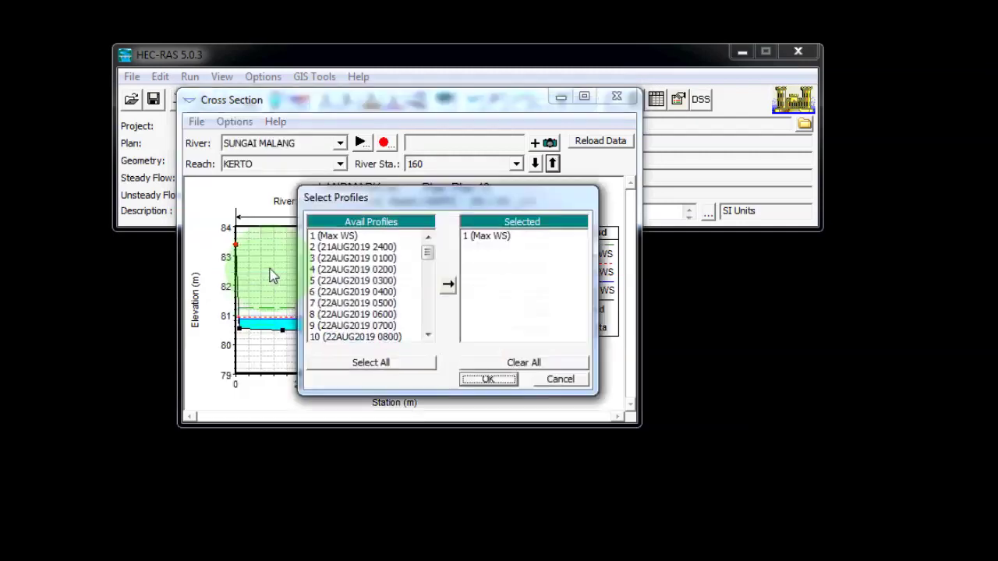
{"action": "left_click", "coordinate": [367, 247]}
{"action": "left_click", "coordinate": [447, 286]}
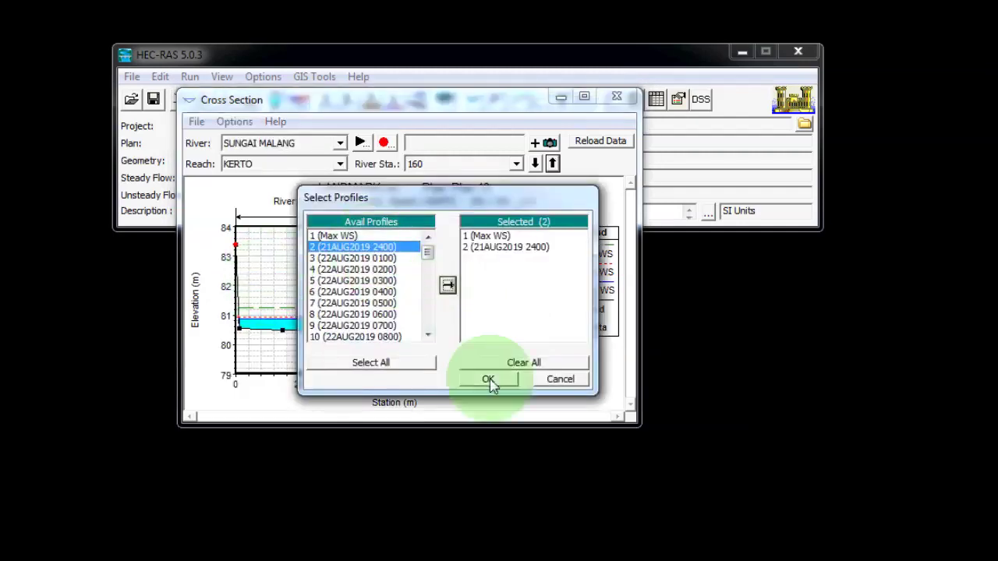
{"action": "left_click", "coordinate": [491, 382]}
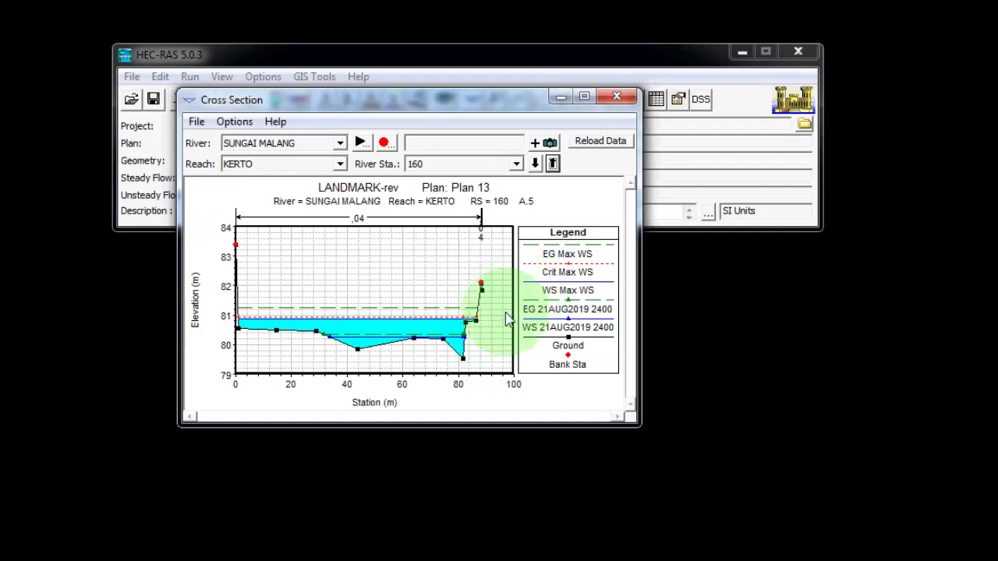
{"action": "left_click", "coordinate": [544, 326]}
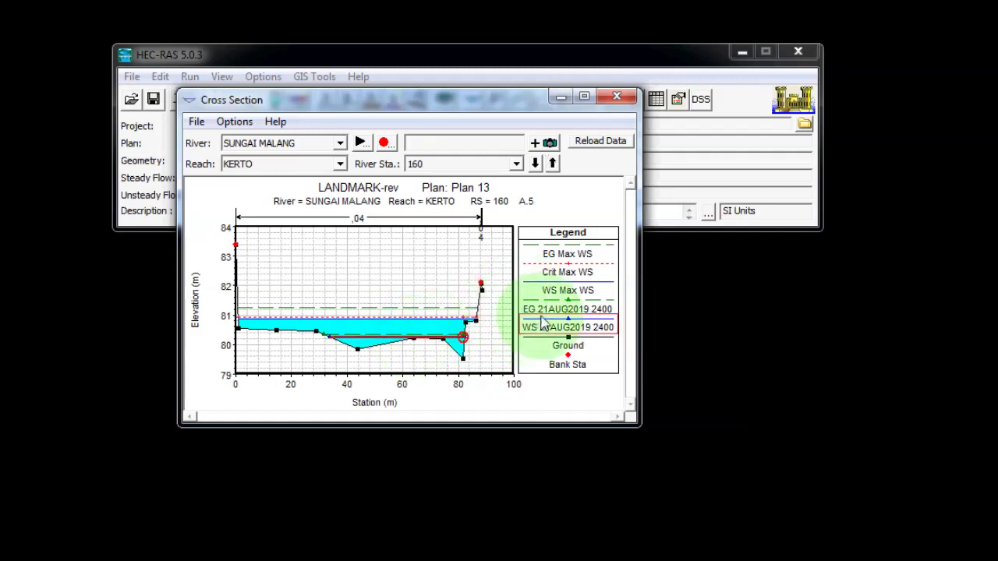
{"action": "left_click", "coordinate": [552, 287]}
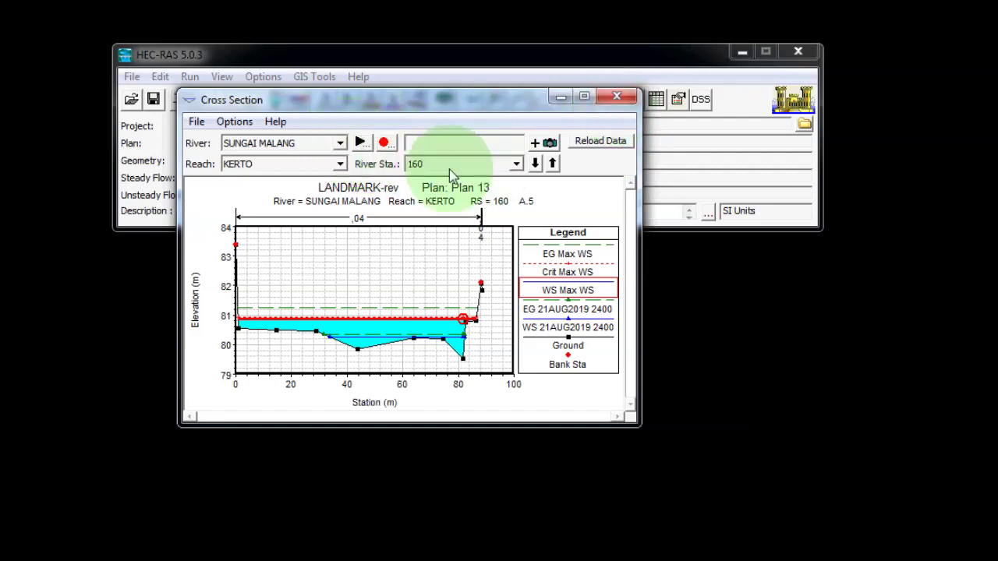
Play the water level animation at river station 160 from 21AUG2019 2400 to 23AUG2019 2400, and close the cross section plot.
{"action": "left_click", "coordinate": [361, 144]}
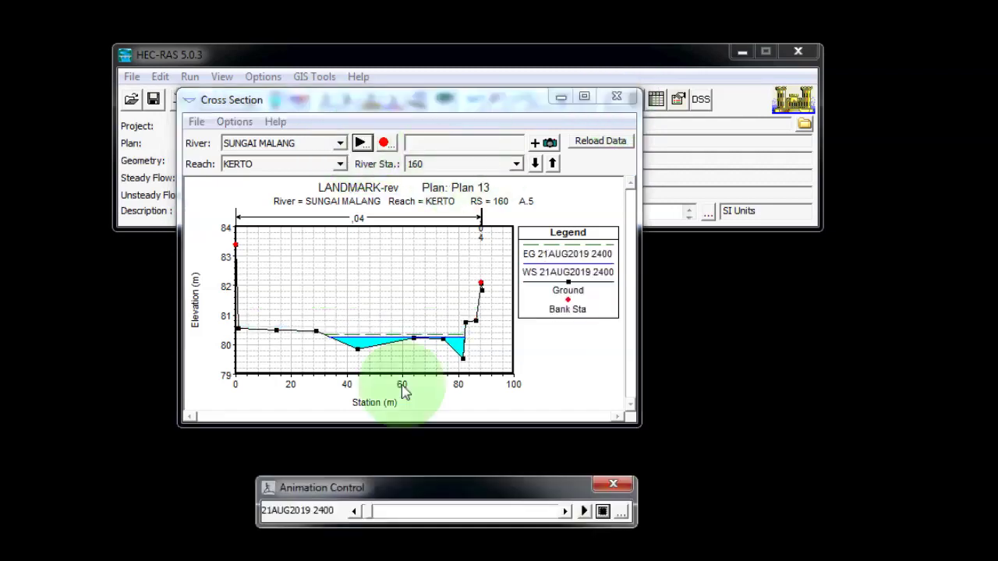
{"action": "left_click_drag", "start_coordinate": [419, 496], "coordinate": [364, 408]}
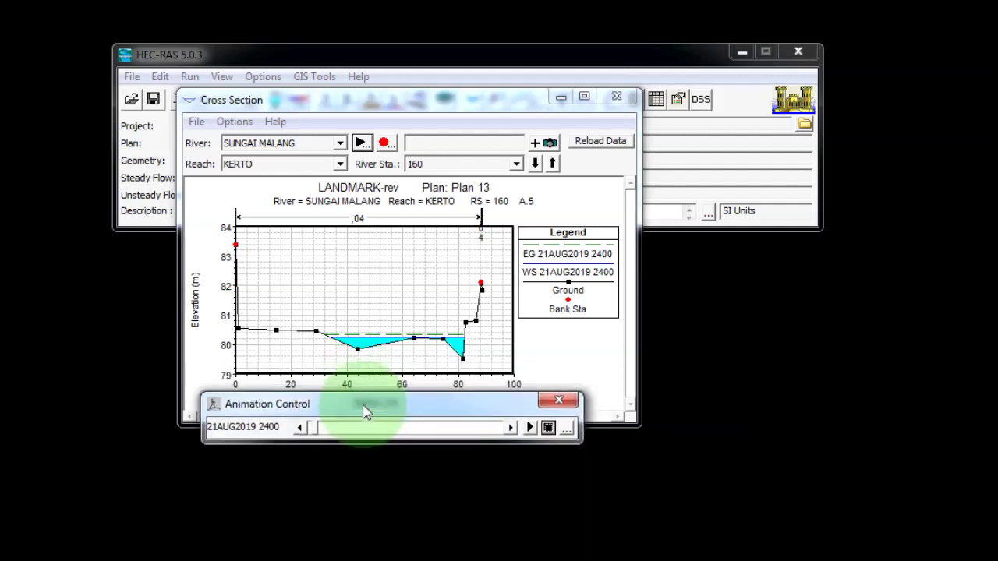
{"action": "left_click", "coordinate": [530, 428]}
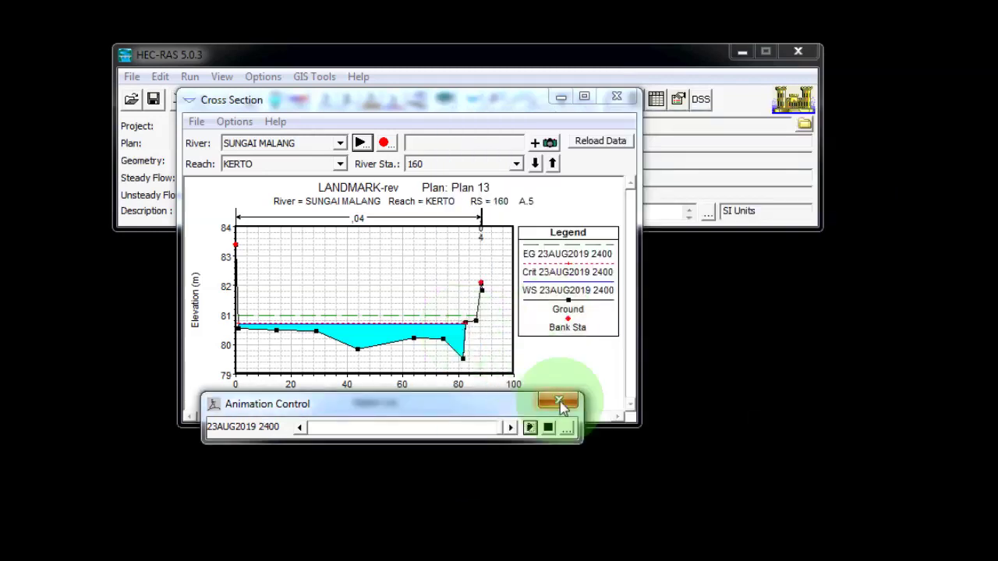
{"action": "left_click", "coordinate": [558, 402]}
{"action": "left_click", "coordinate": [616, 98]}
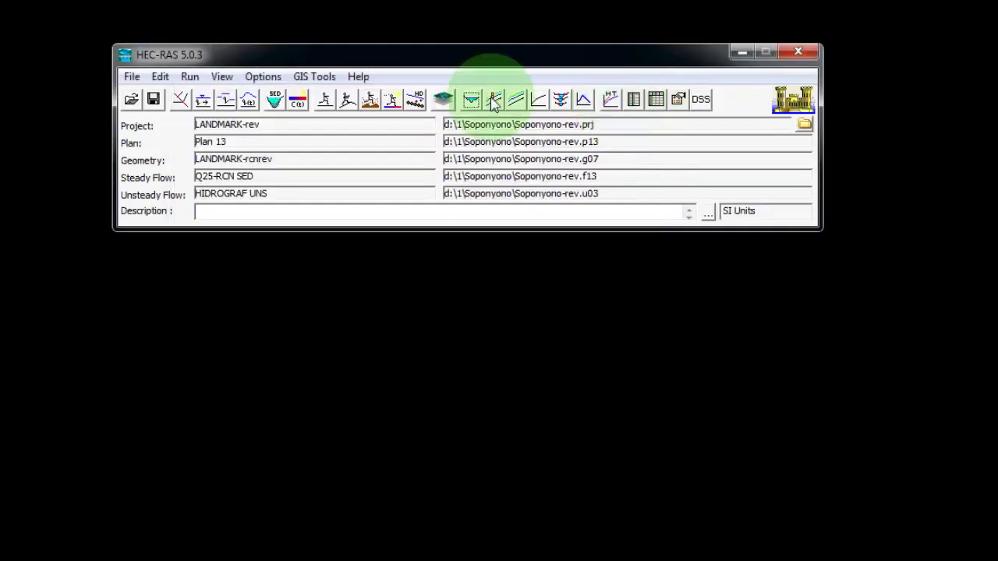
Open the X-Y-Z perspective plot, animate the flood along the whole reach and close the plot.
{"action": "left_click", "coordinate": [556, 103]}
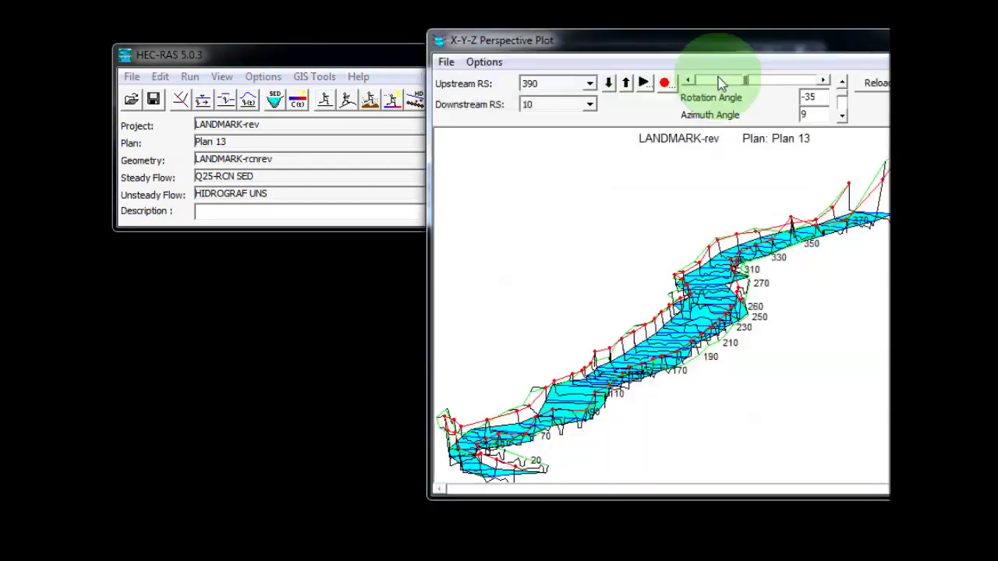
{"action": "left_click_drag", "start_coordinate": [736, 39], "coordinate": [435, 32]}
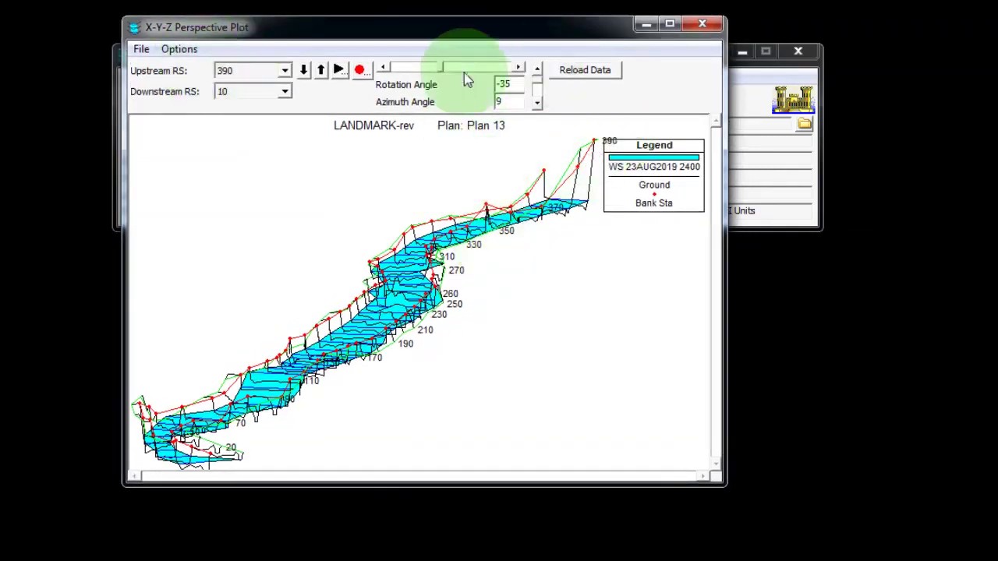
{"action": "left_click", "coordinate": [341, 71]}
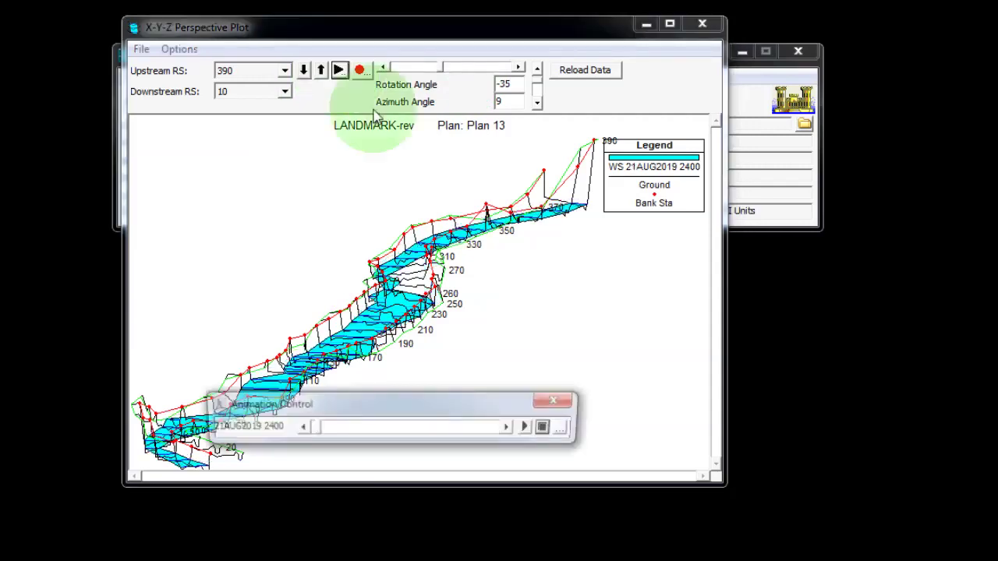
{"action": "left_click", "coordinate": [530, 428]}
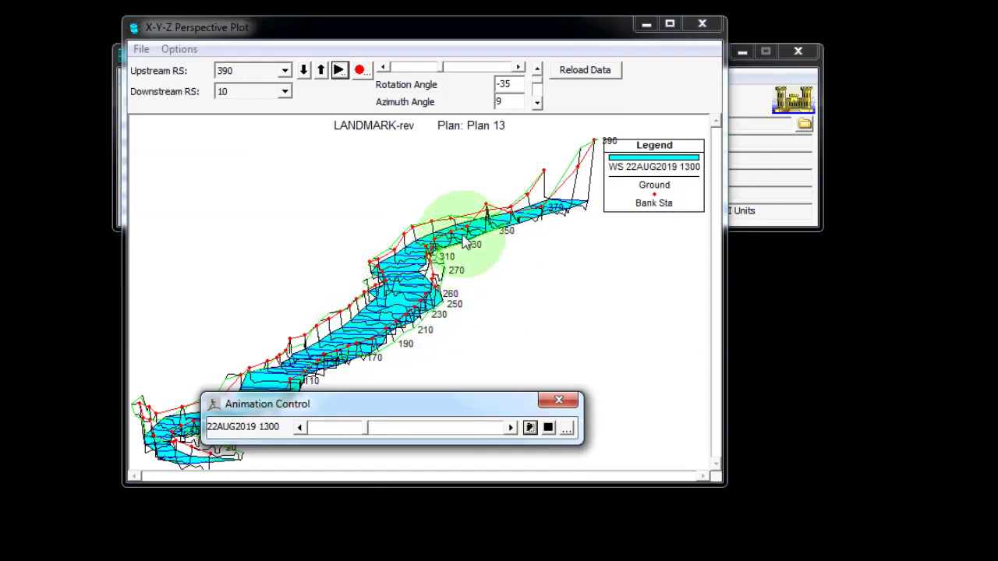
{"action": "left_click", "coordinate": [576, 402]}
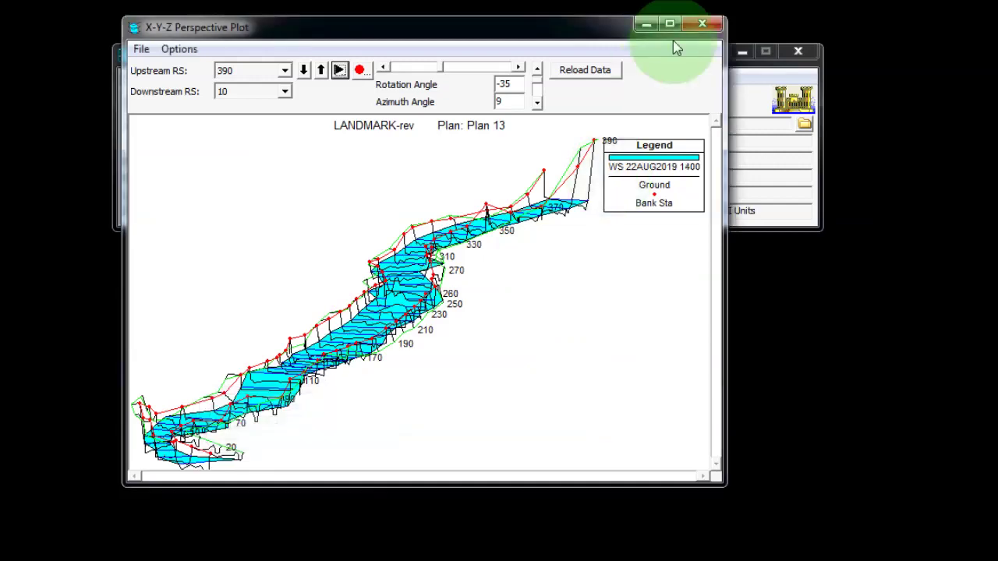
{"action": "left_click", "coordinate": [691, 25]}
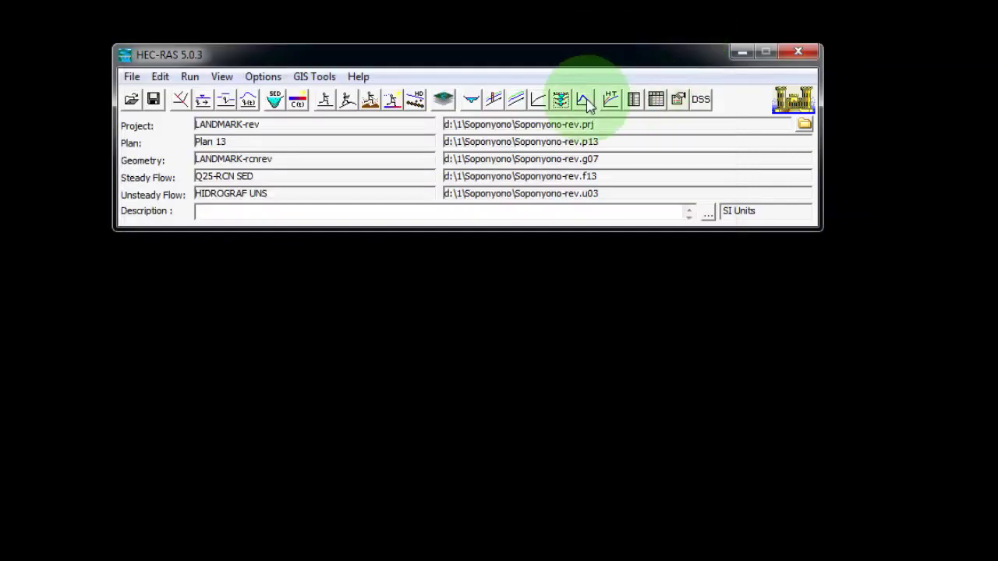
Open the rating curve plot and display the curve for river station 390.
{"action": "left_click", "coordinate": [539, 102]}
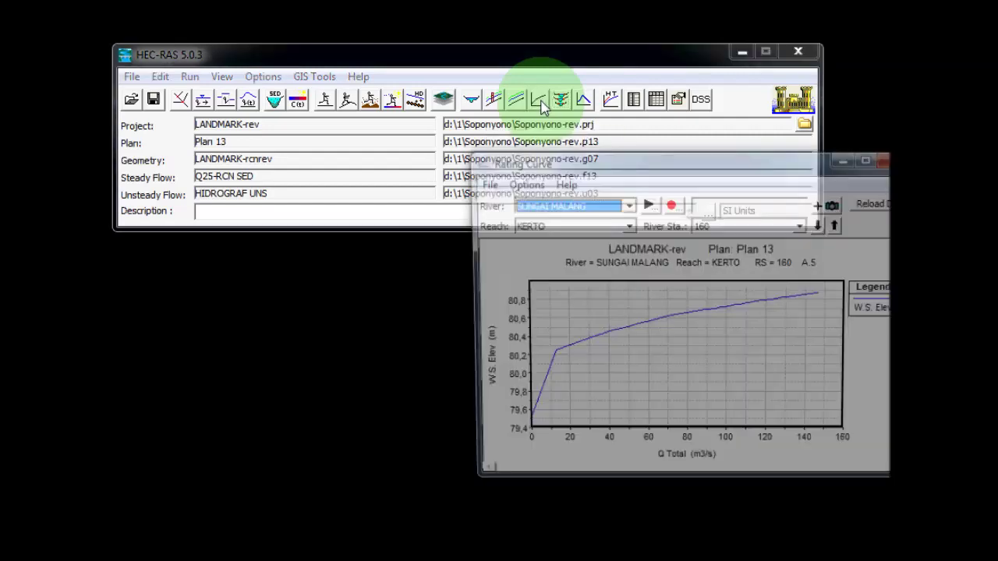
{"action": "left_click_drag", "start_coordinate": [553, 156], "coordinate": [339, 119]}
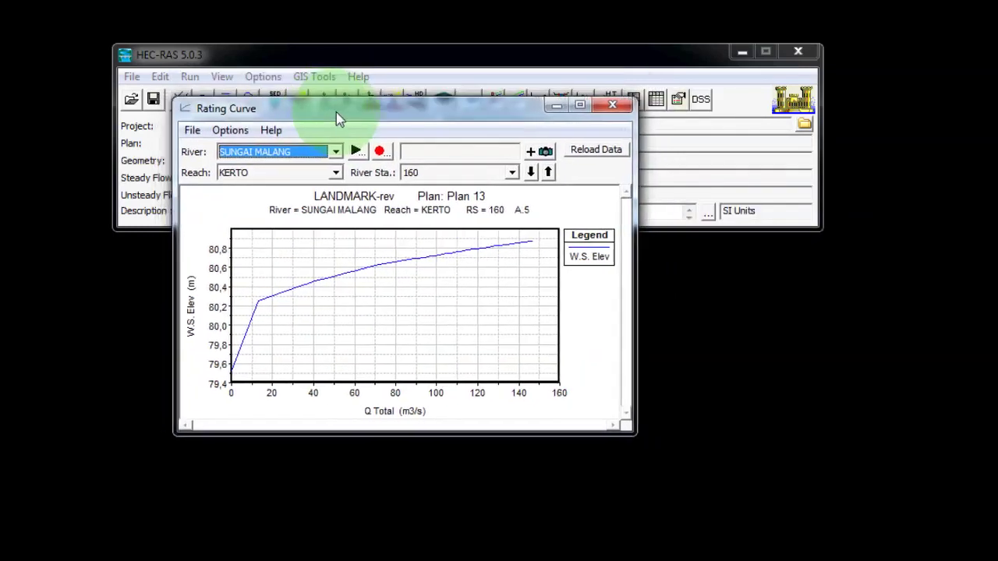
{"action": "left_click", "coordinate": [511, 174]}
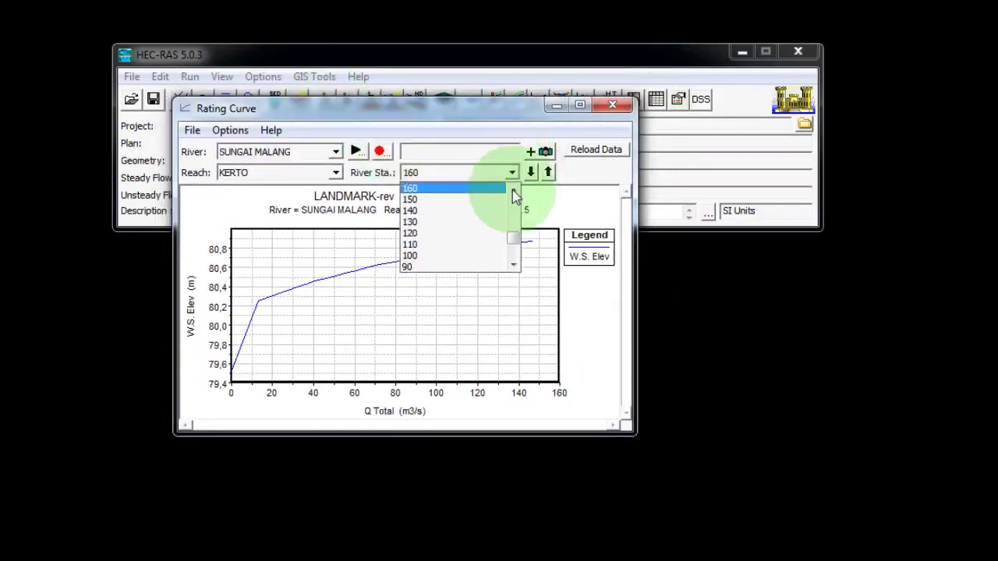
{"action": "left_click_drag", "start_coordinate": [515, 238], "coordinate": [513, 181]}
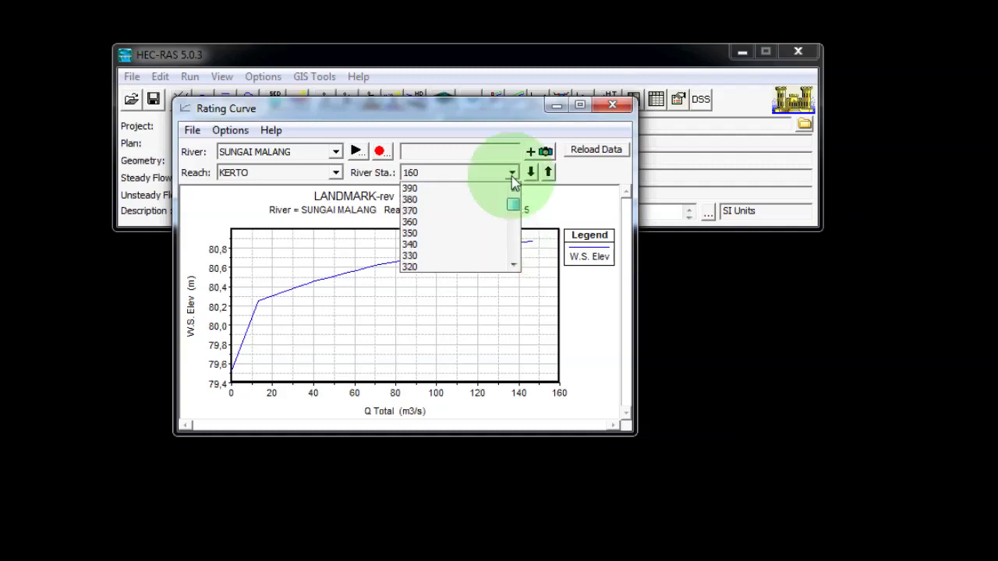
{"action": "left_click", "coordinate": [437, 188]}
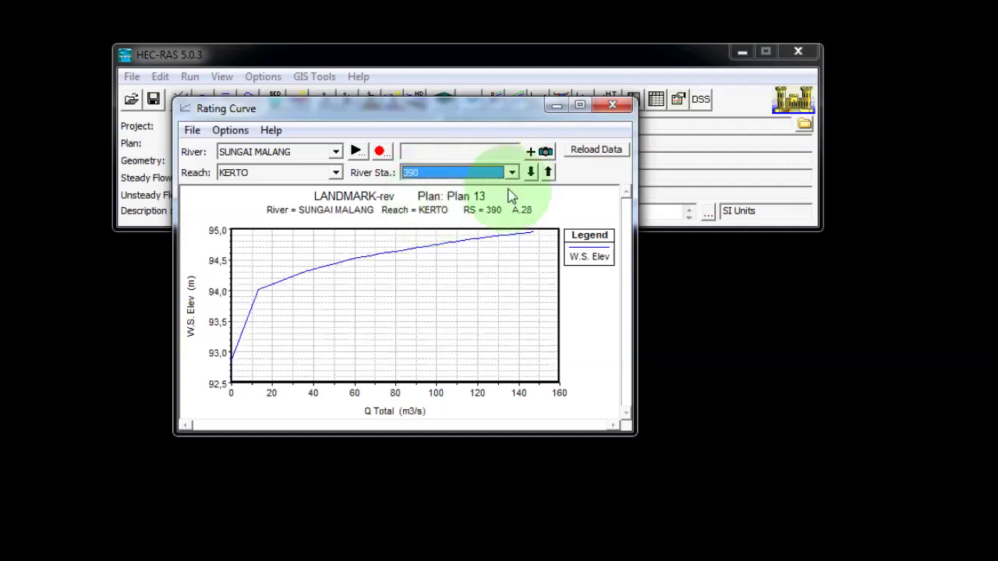
Examine the relation between discharge and water surface elevation on the rating curve for station 390 and close the plot.
{"action": "left_click", "coordinate": [515, 173]}
{"action": "left_click", "coordinate": [455, 216]}
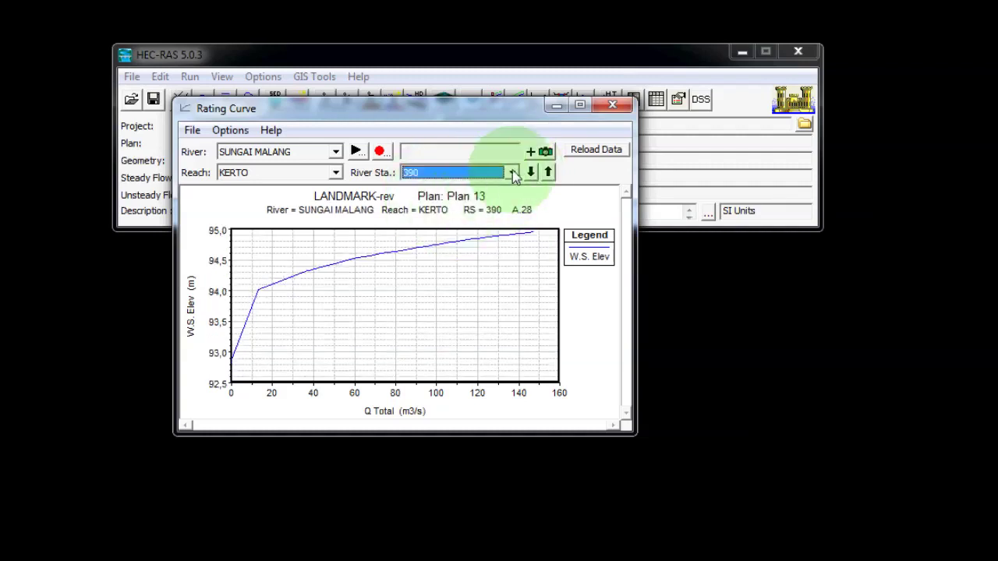
{"action": "left_click", "coordinate": [514, 172]}
{"action": "left_click", "coordinate": [442, 228]}
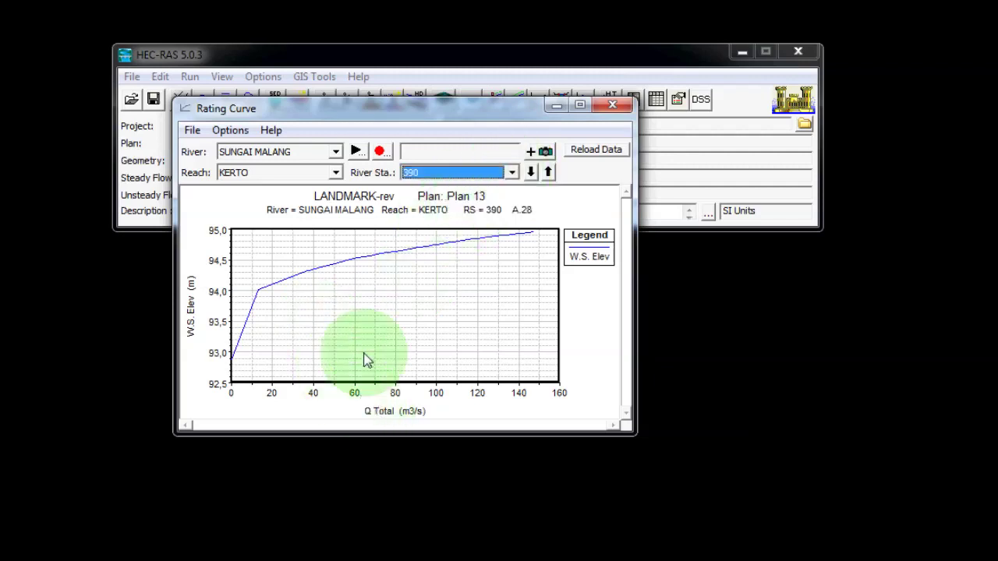
{"action": "left_click", "coordinate": [364, 262]}
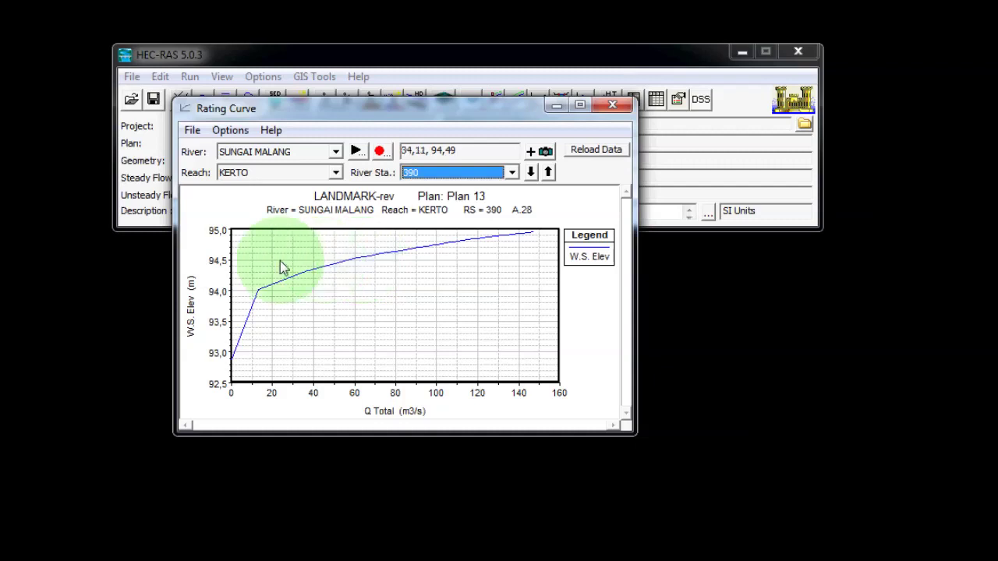
{"action": "left_click", "coordinate": [606, 106]}
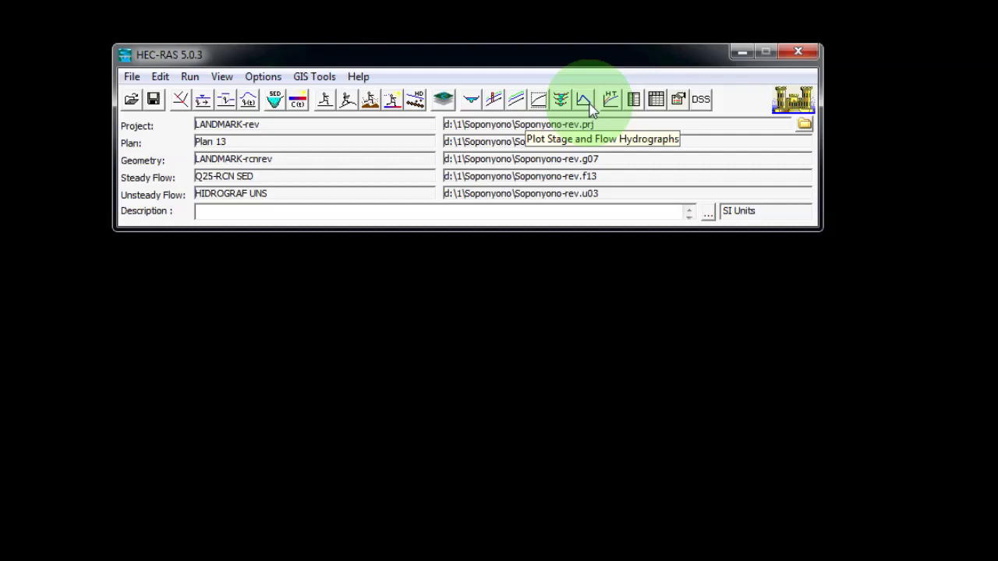
View the stage and flow hydrographs for river station 390 and the general profile plot of velocities, closing each plot.
{"action": "left_click", "coordinate": [585, 101]}
{"action": "left_click_drag", "start_coordinate": [657, 118], "coordinate": [401, 92]}
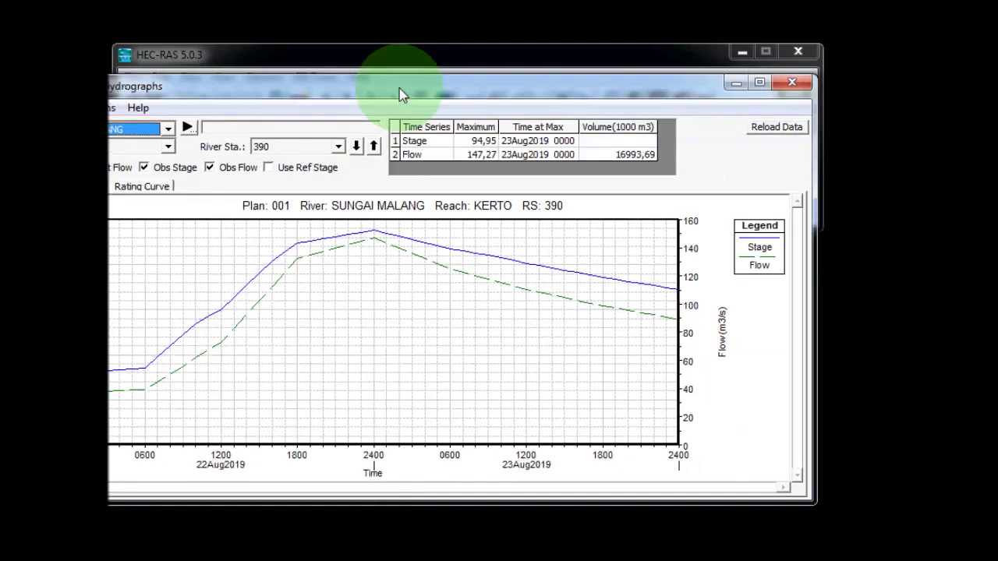
{"action": "left_click", "coordinate": [791, 83]}
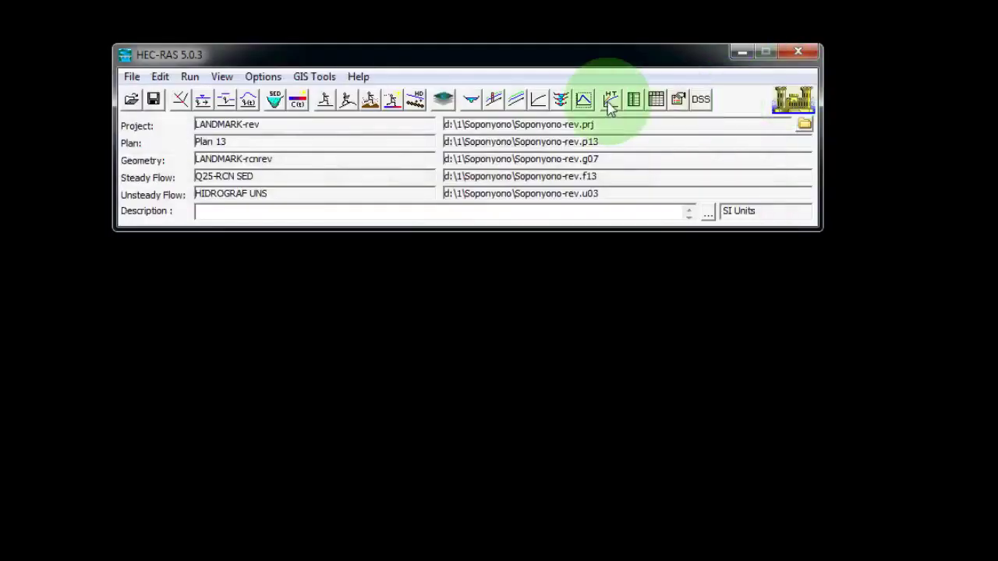
{"action": "left_click", "coordinate": [515, 101]}
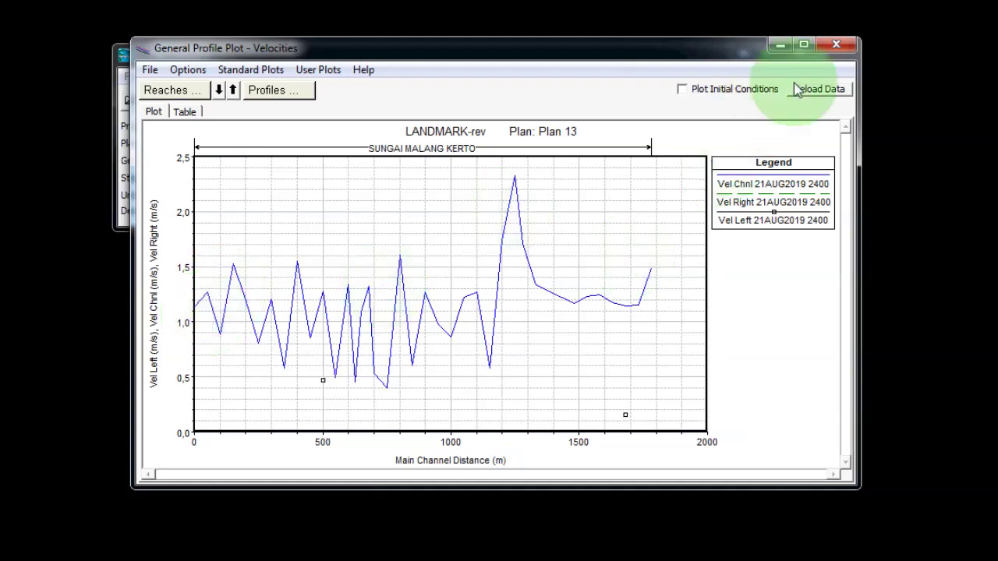
{"action": "left_click", "coordinate": [836, 44]}
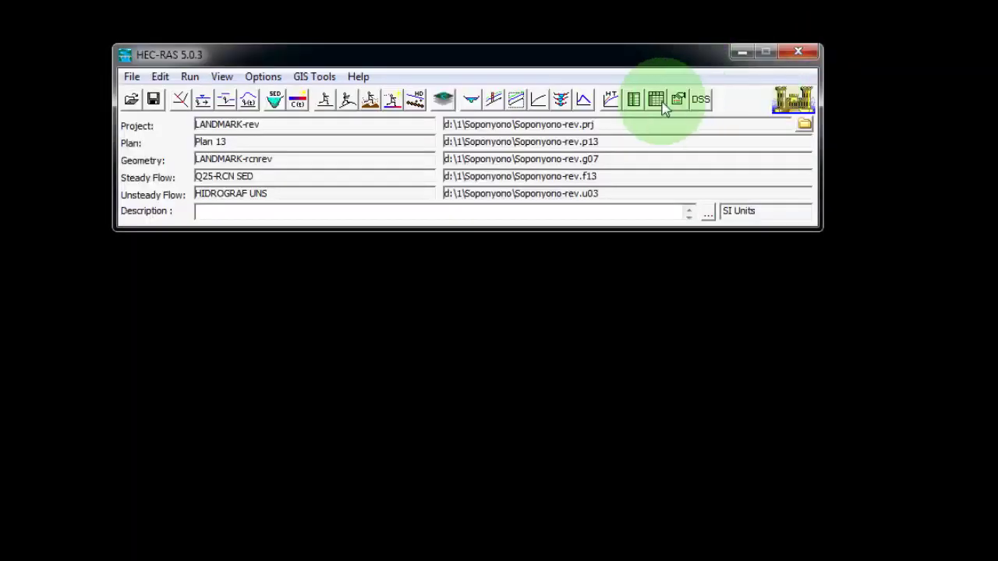
Open the profile output table, look through its columns and highlight the Q Total column.
{"action": "left_click", "coordinate": [658, 100]}
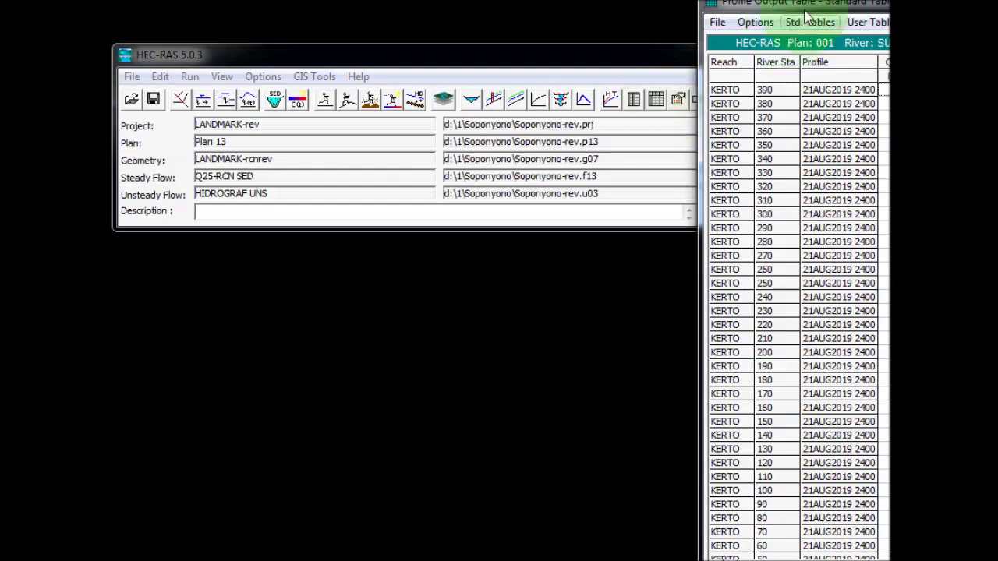
{"action": "left_click_drag", "start_coordinate": [824, 7], "coordinate": [318, 19]}
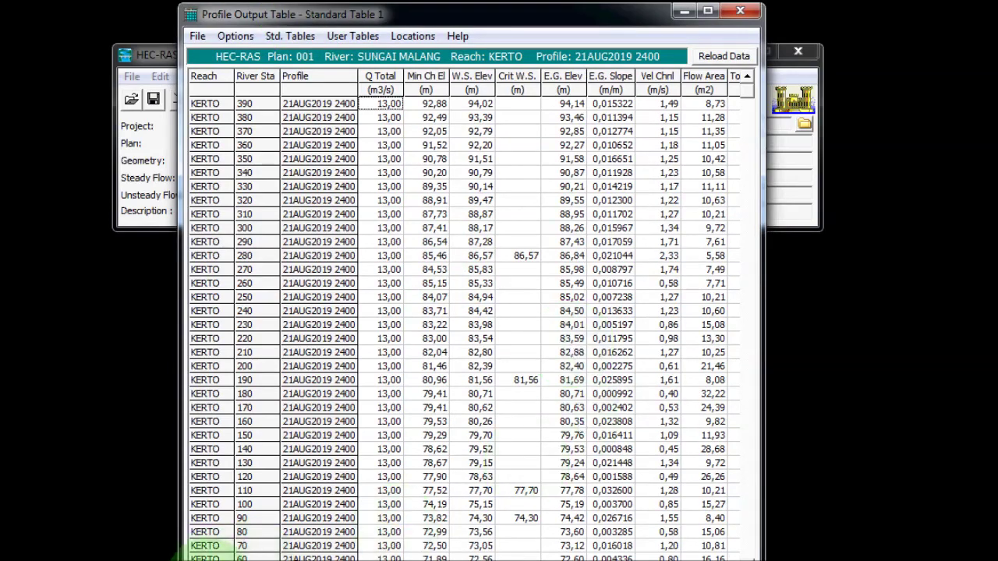
{"action": "scroll", "coordinate": [214, 555], "scroll_direction": "right", "scroll_amount": 3}
{"action": "scroll", "coordinate": [202, 552], "scroll_direction": "left", "scroll_amount": 3}
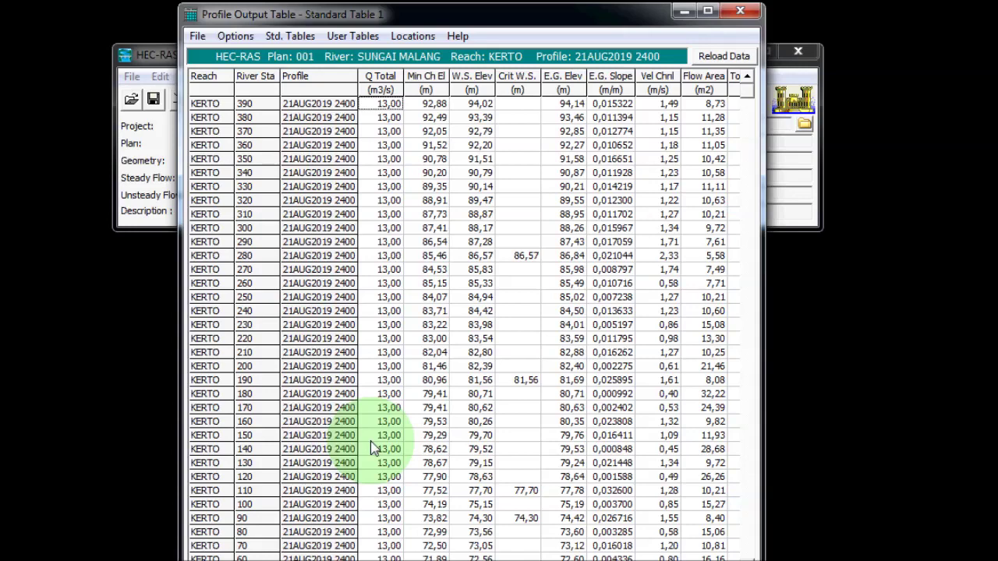
{"action": "left_click", "coordinate": [378, 83]}
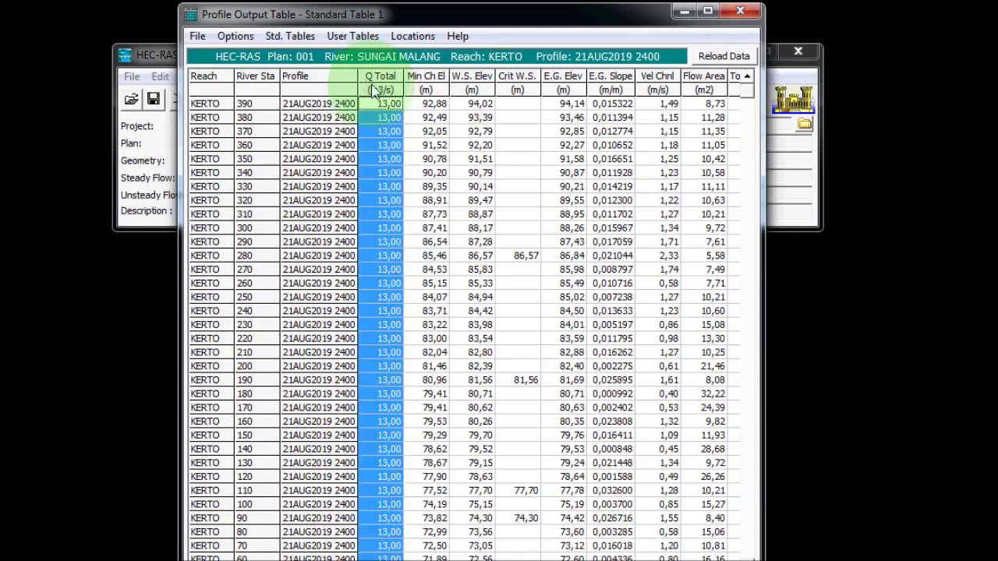
Compare the Q Total, W.S. Elev and Vel Chnl columns of the 21AUG2019 2400 profile, highlighting each in turn.
{"action": "left_click", "coordinate": [468, 85]}
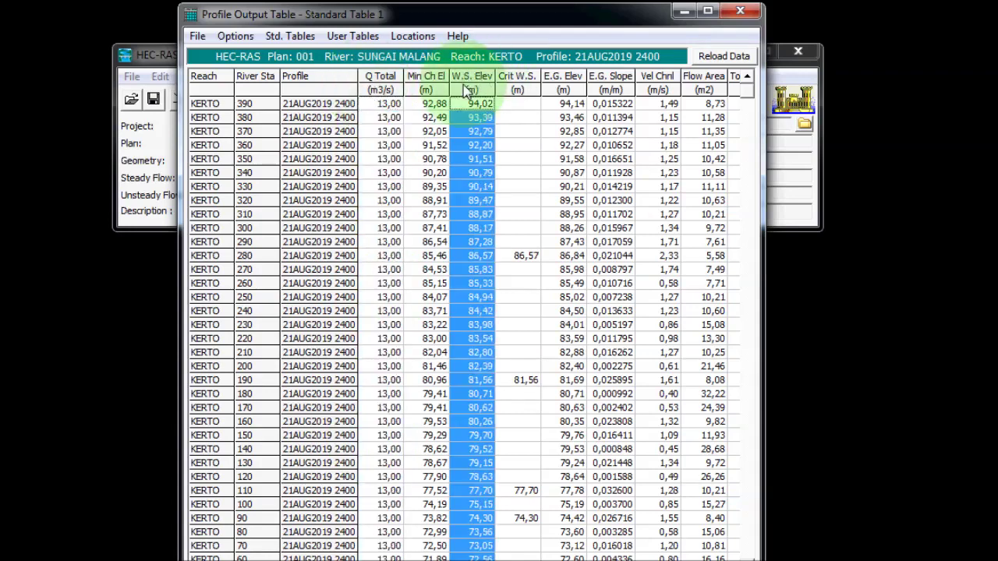
{"action": "left_click", "coordinate": [653, 91]}
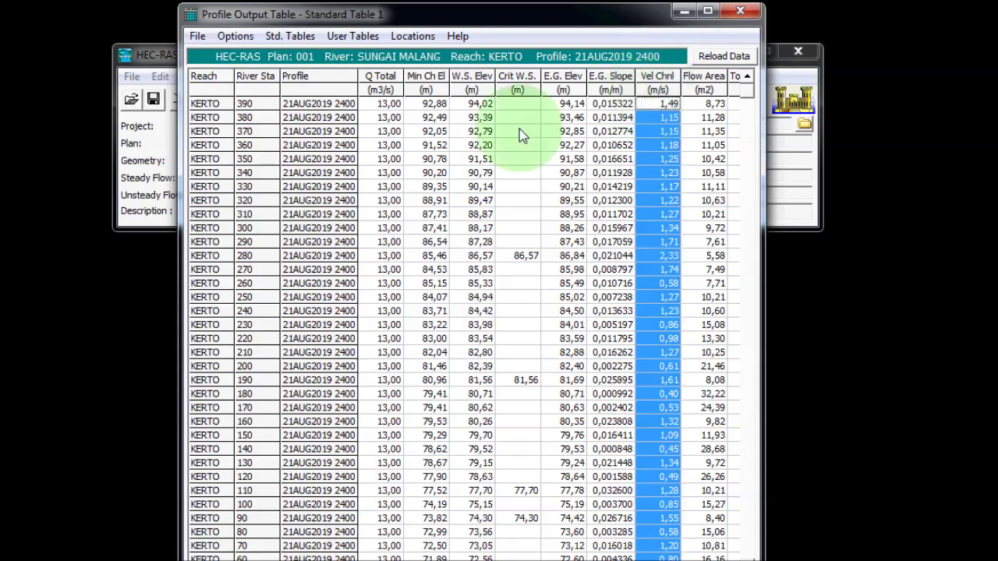
{"action": "left_click", "coordinate": [489, 87]}
{"action": "left_click", "coordinate": [380, 83]}
{"action": "left_click", "coordinate": [475, 87]}
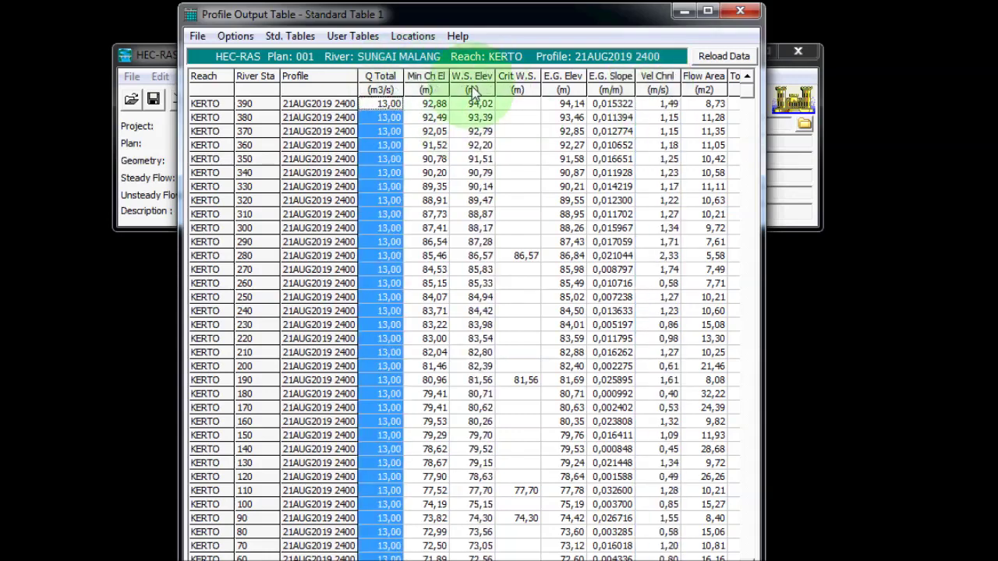
{"action": "left_click", "coordinate": [655, 87]}
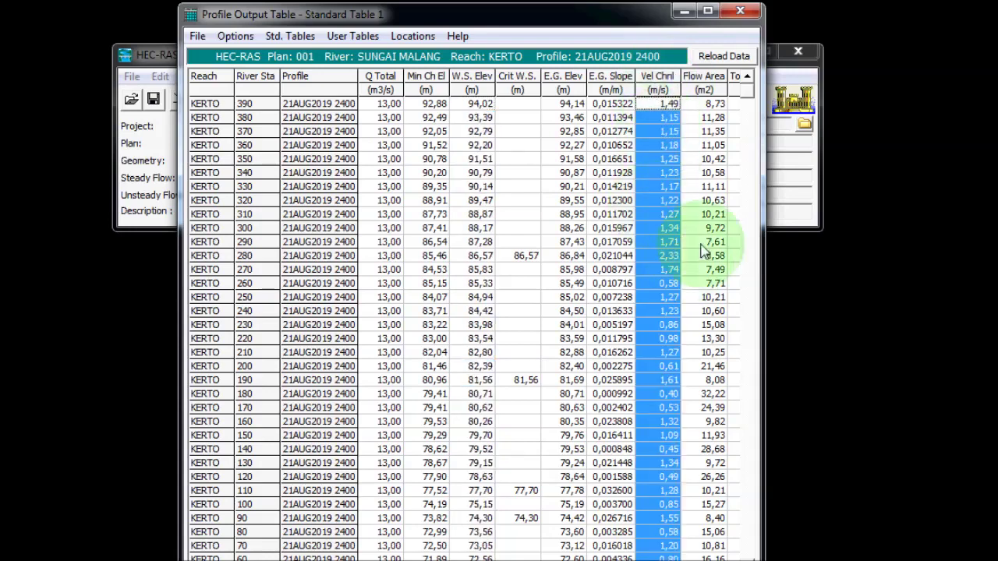
{"action": "left_click", "coordinate": [425, 108]}
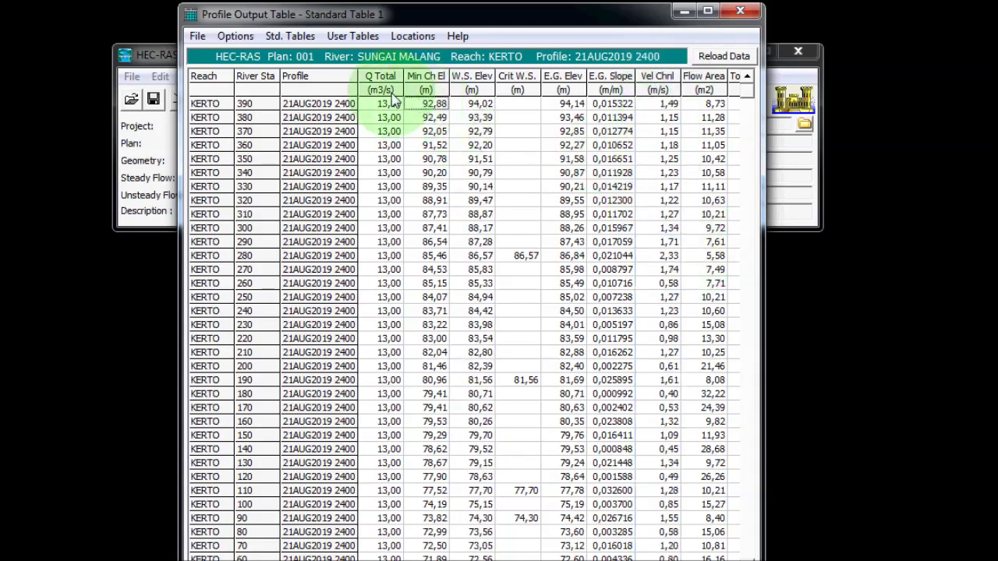
{"action": "left_click", "coordinate": [382, 297]}
{"action": "left_click", "coordinate": [380, 85]}
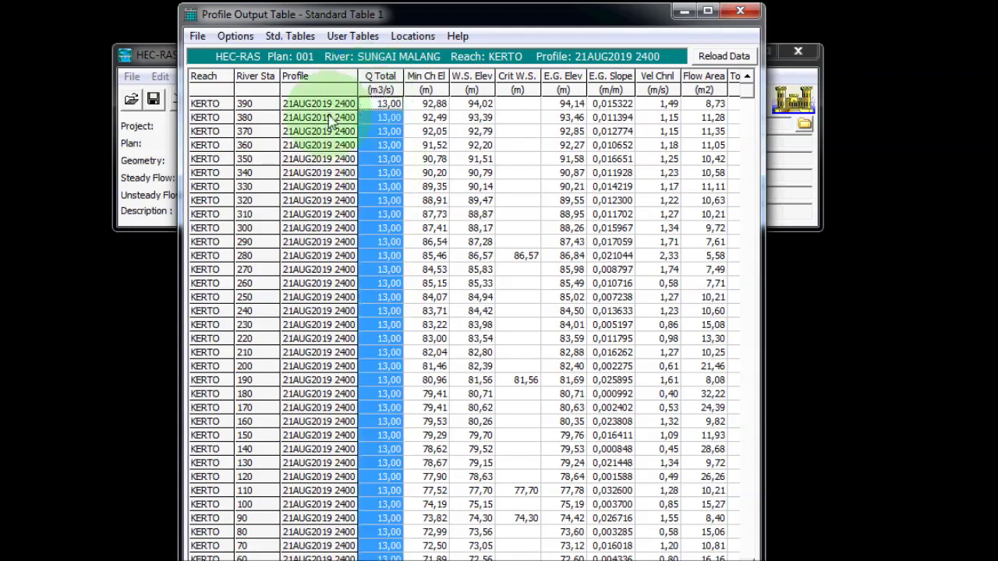
Replace the profile selection of the output table with the Max WS profile only.
{"action": "left_click", "coordinate": [234, 36]}
{"action": "left_click", "coordinate": [244, 75]}
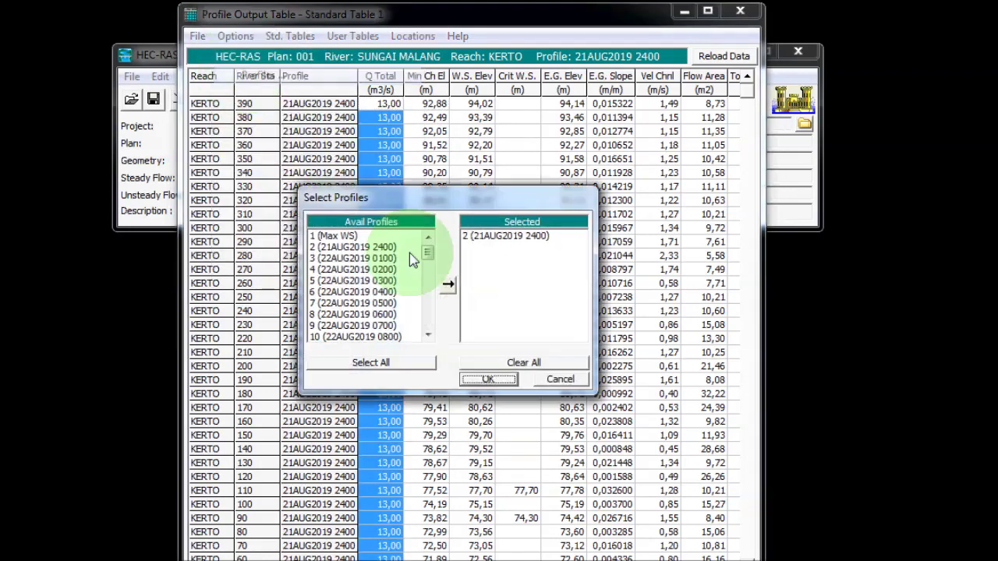
{"action": "left_click", "coordinate": [349, 236]}
{"action": "left_click", "coordinate": [448, 285]}
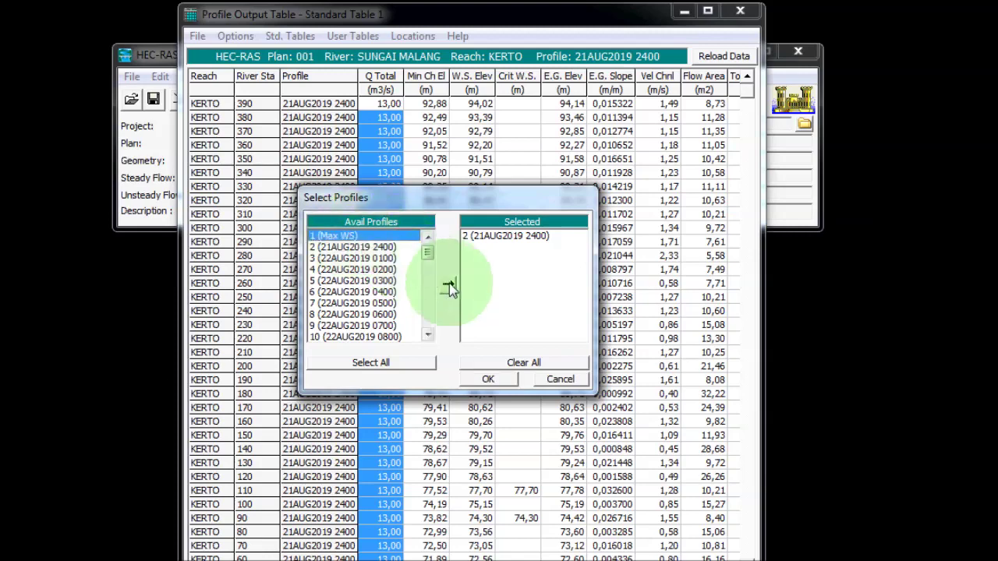
{"action": "left_click", "coordinate": [508, 247]}
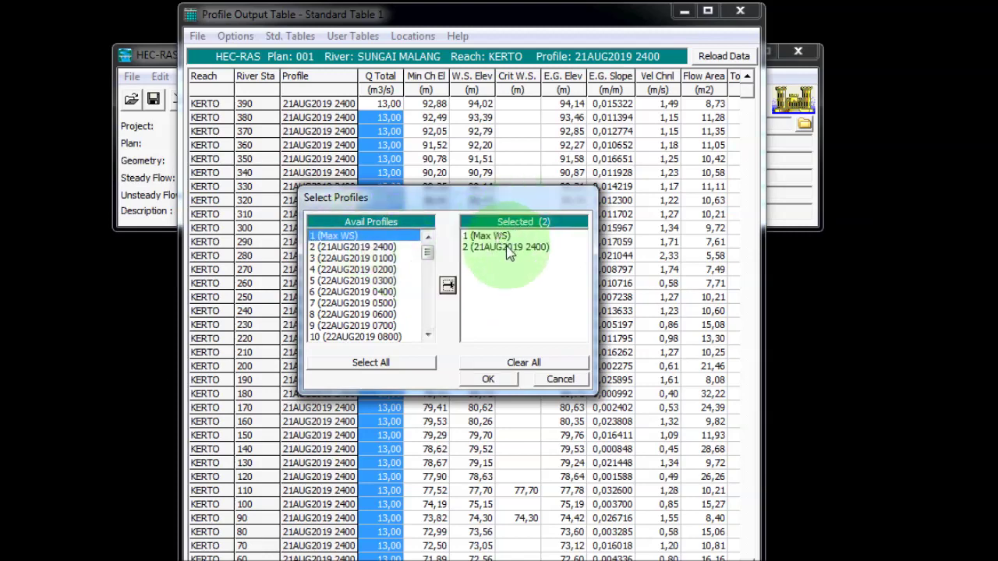
{"action": "left_click", "coordinate": [538, 362]}
{"action": "left_click", "coordinate": [447, 285]}
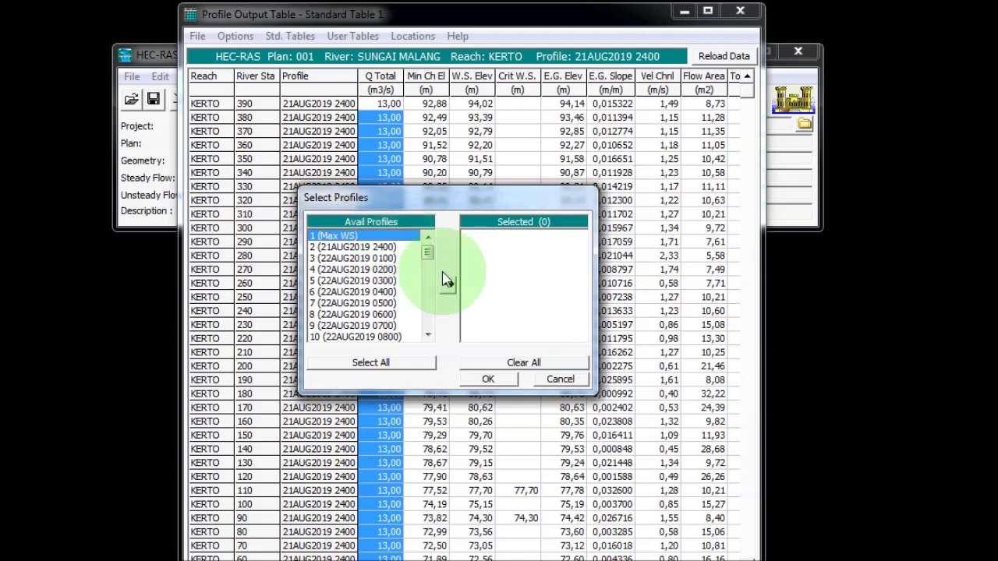
{"action": "left_click", "coordinate": [447, 286]}
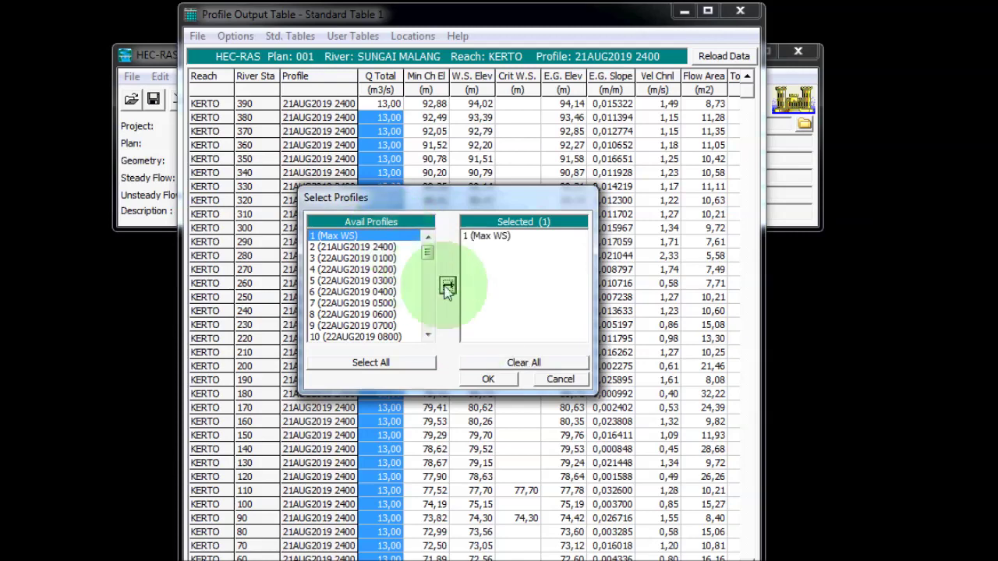
{"action": "left_click", "coordinate": [488, 379]}
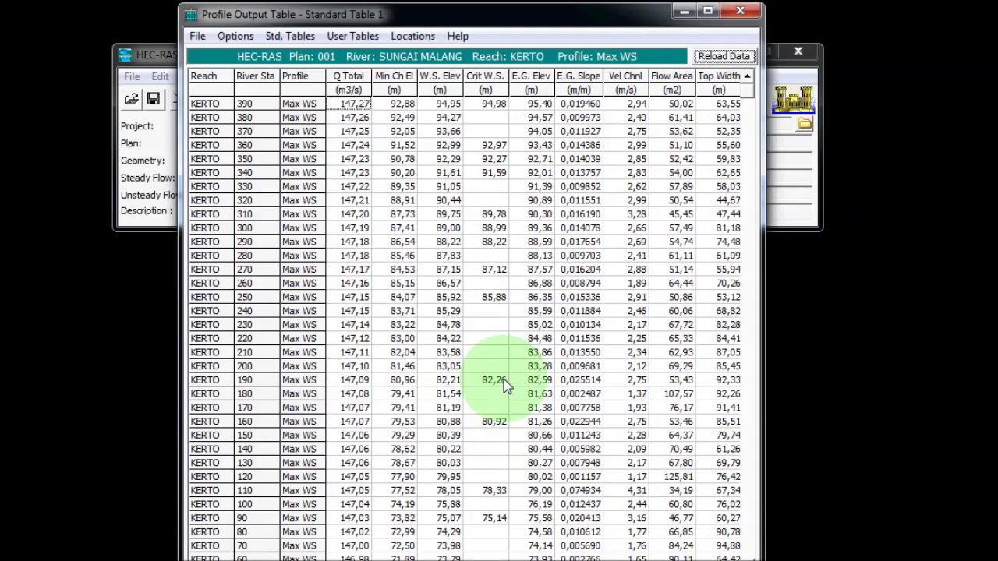
Examine the Q Total values of the Max WS profile from river station 390 down to station 10.
{"action": "left_click", "coordinate": [355, 104]}
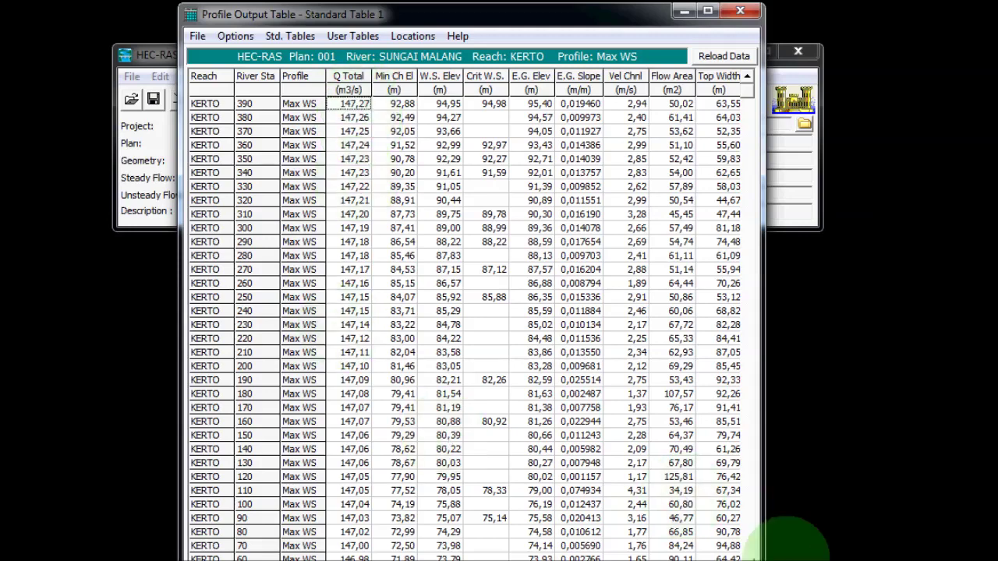
{"action": "scroll", "coordinate": [741, 546], "scroll_direction": "down", "scroll_amount": 2}
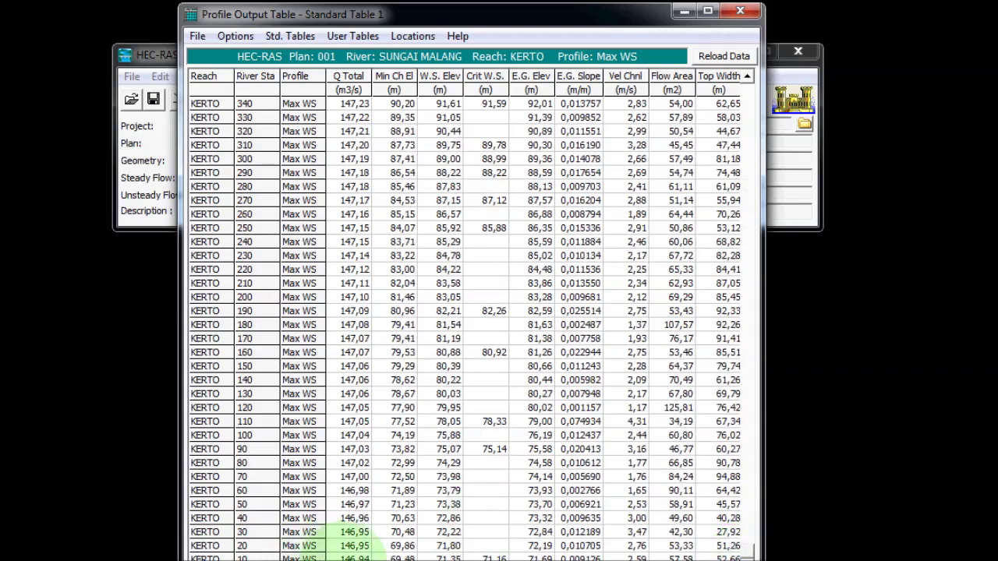
{"action": "left_click", "coordinate": [354, 477]}
{"action": "left_click", "coordinate": [356, 555]}
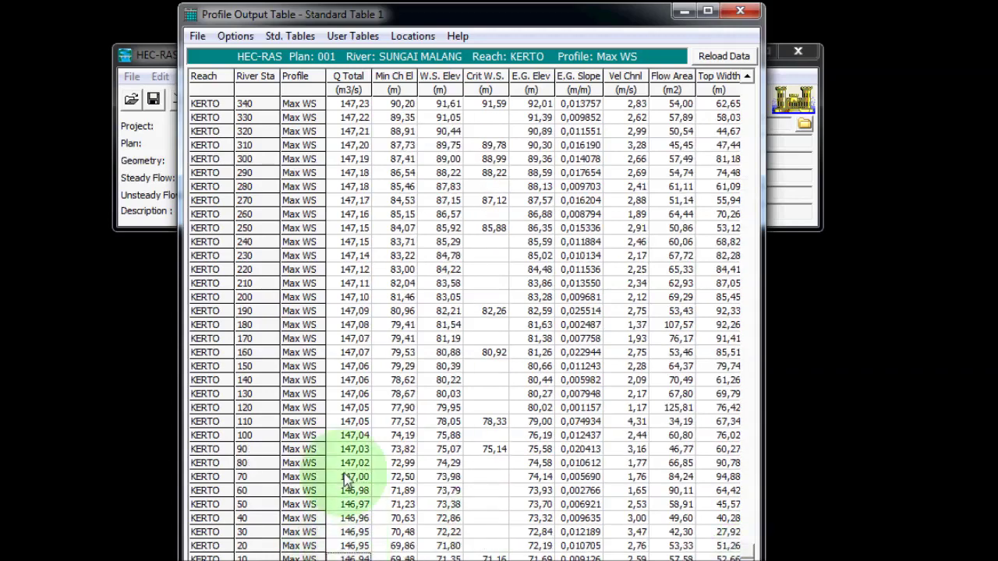
{"action": "left_click", "coordinate": [349, 477]}
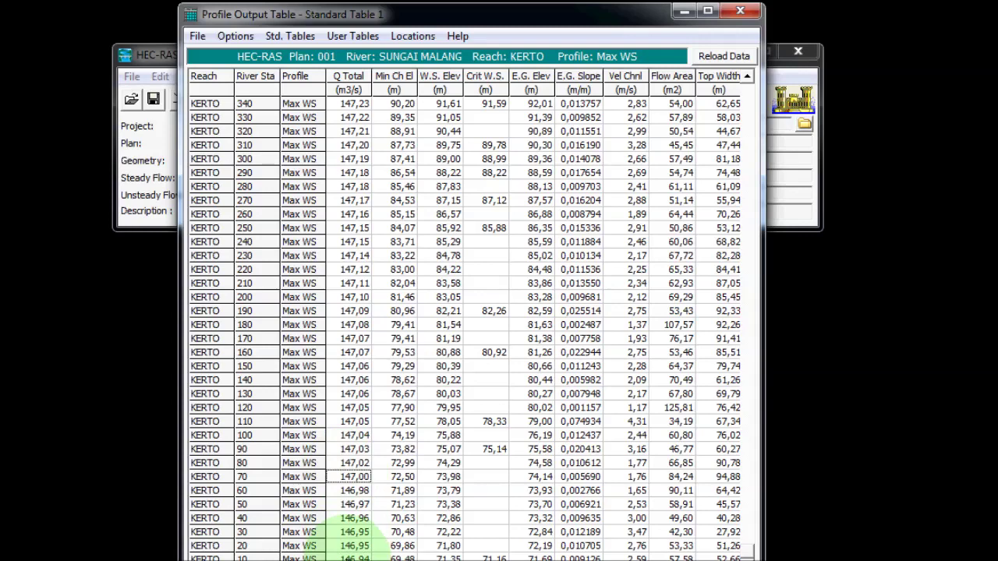
{"action": "left_click", "coordinate": [356, 555]}
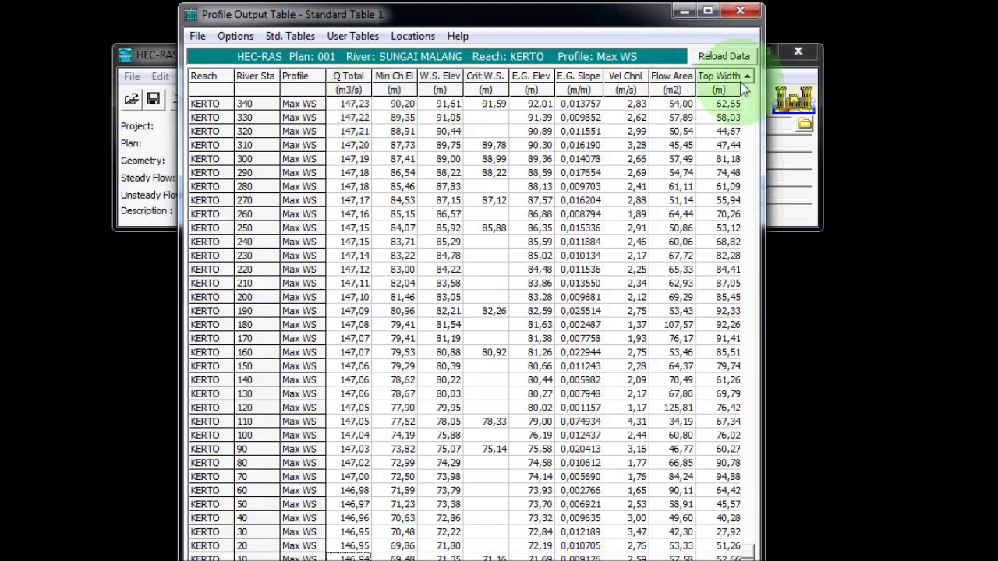
{"action": "scroll", "coordinate": [745, 92], "scroll_direction": "up", "scroll_amount": 4}
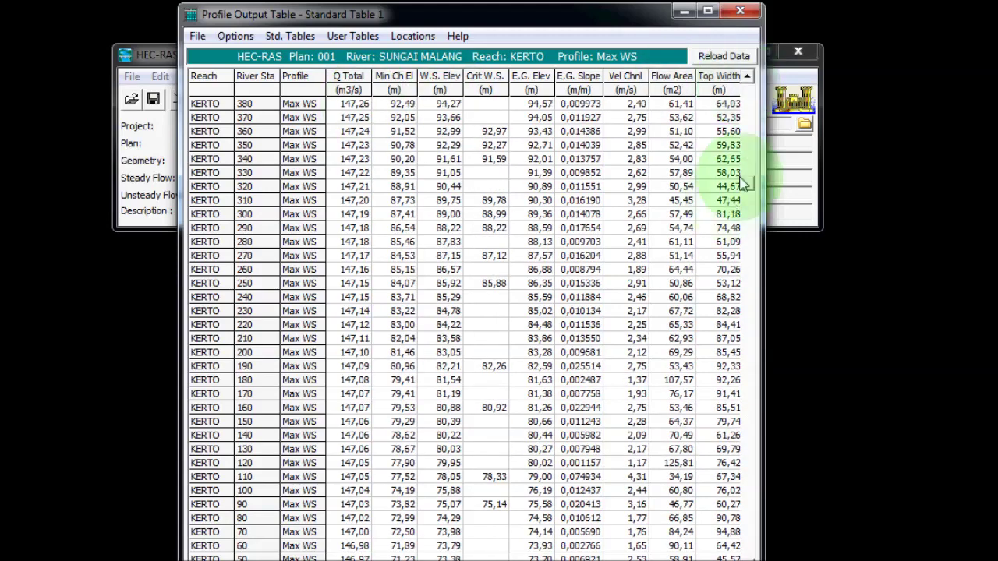
{"action": "scroll", "coordinate": [745, 406], "scroll_direction": "down", "scroll_amount": 4}
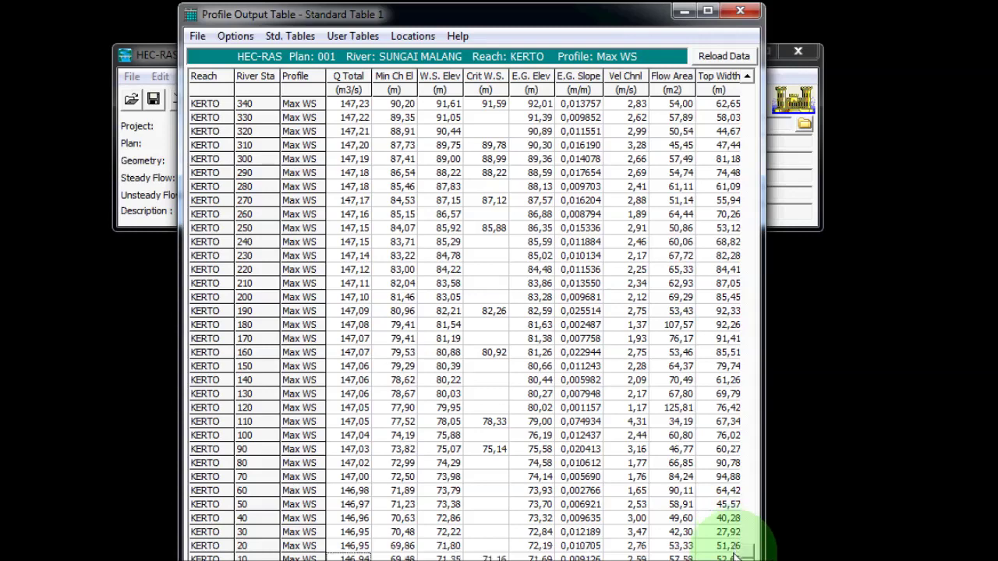
Examine the minimum channel elevations and water surface elevations of the Max WS profile along the river stations.
{"action": "left_click", "coordinate": [437, 478]}
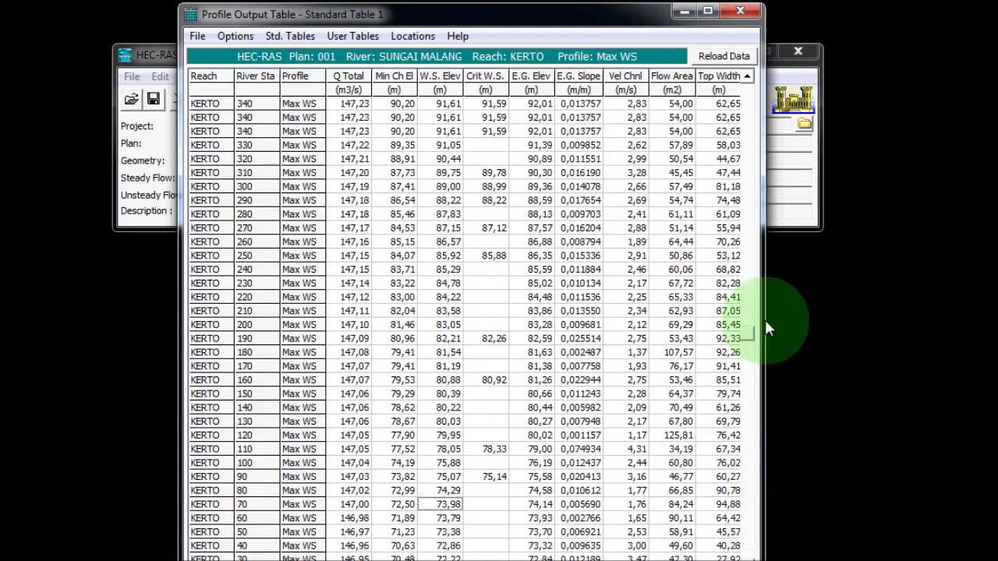
{"action": "scroll", "coordinate": [735, 156], "scroll_direction": "up", "scroll_amount": 2}
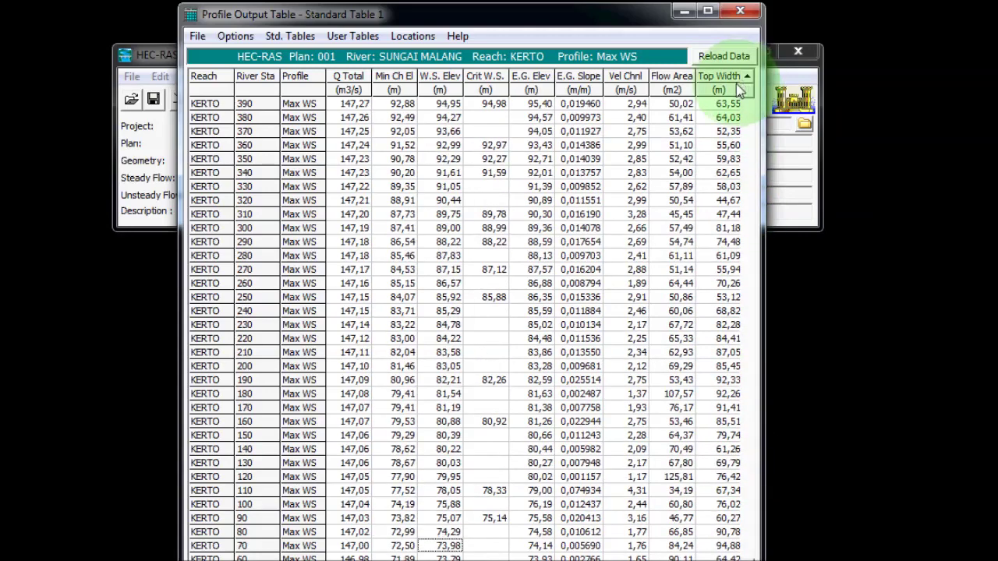
{"action": "left_click", "coordinate": [394, 109]}
{"action": "left_click", "coordinate": [403, 145]}
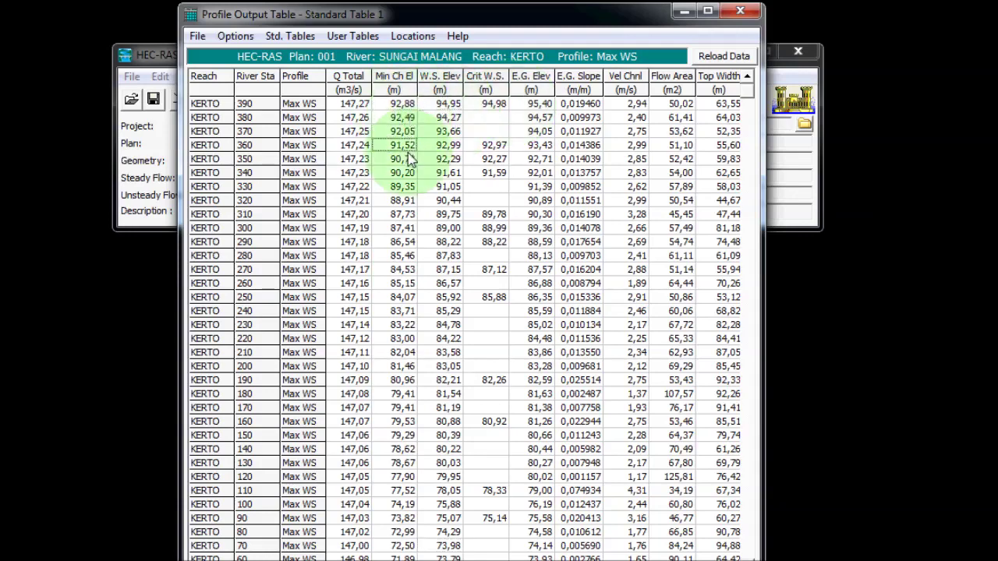
{"action": "left_click", "coordinate": [438, 134]}
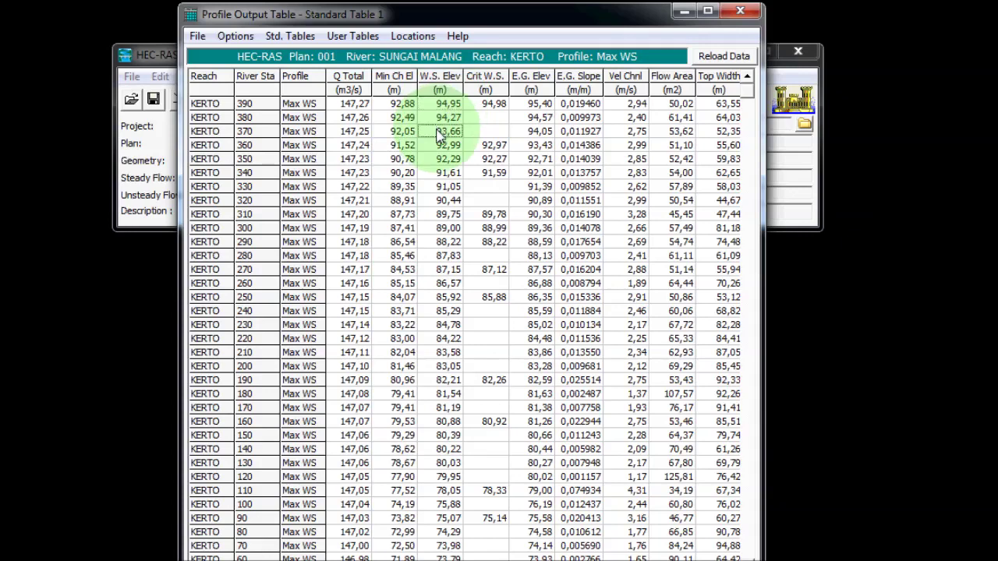
{"action": "left_click", "coordinate": [446, 381]}
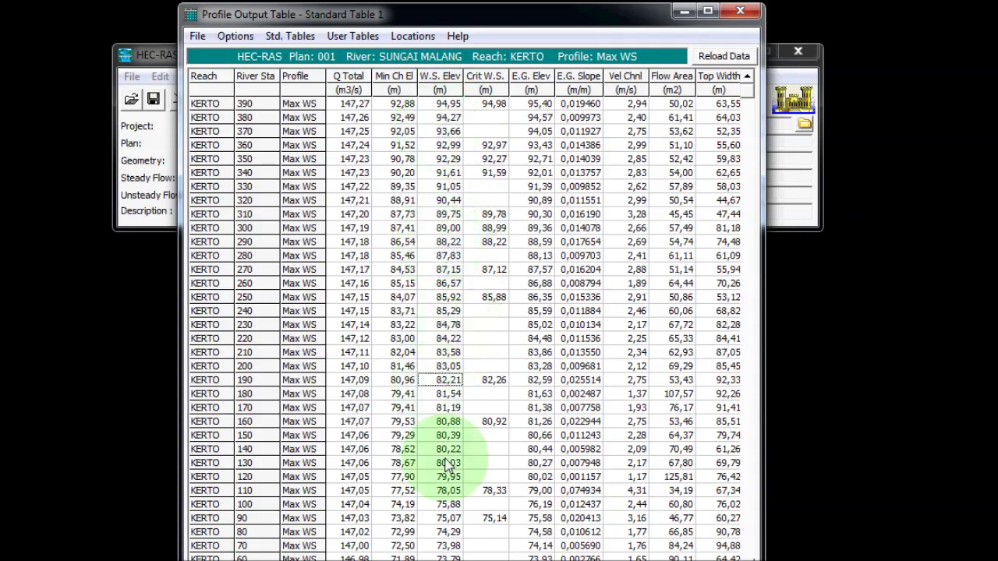
{"action": "left_click", "coordinate": [449, 491]}
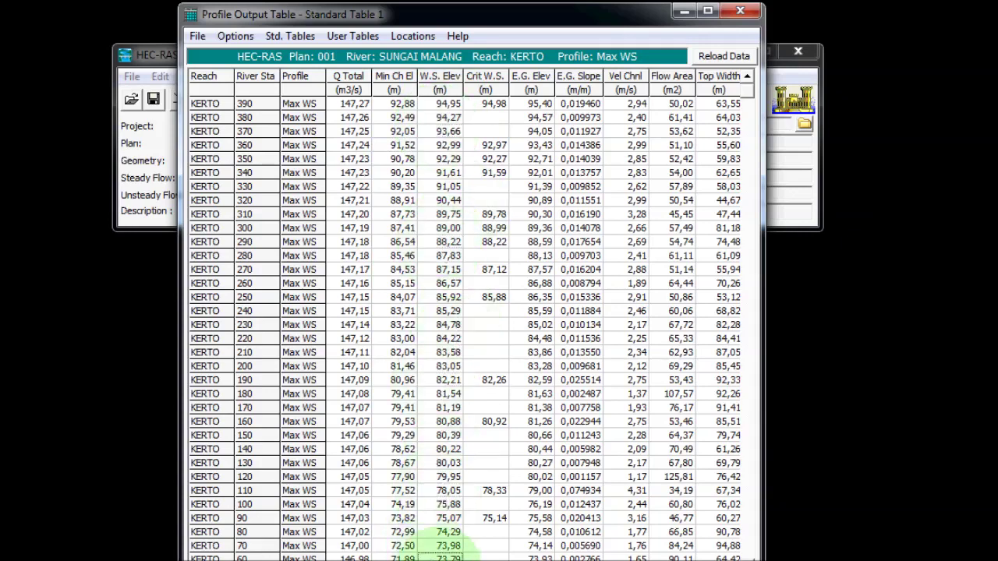
Examine the channel velocities of the Max WS profile from river station 390 downstream, concentrating on the values around station 110.
{"action": "left_click", "coordinate": [634, 104]}
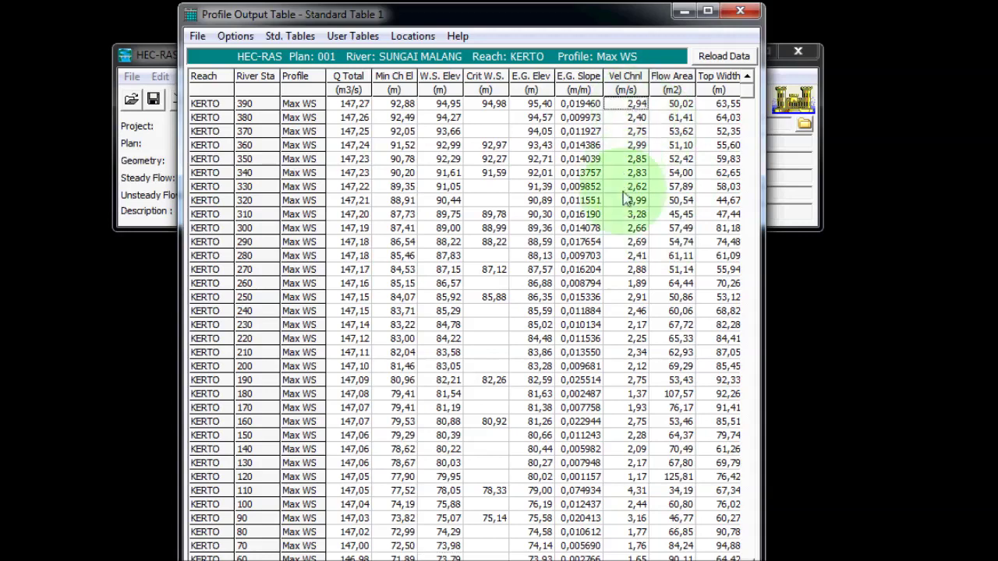
{"action": "left_click", "coordinate": [635, 214]}
{"action": "left_click", "coordinate": [637, 284]}
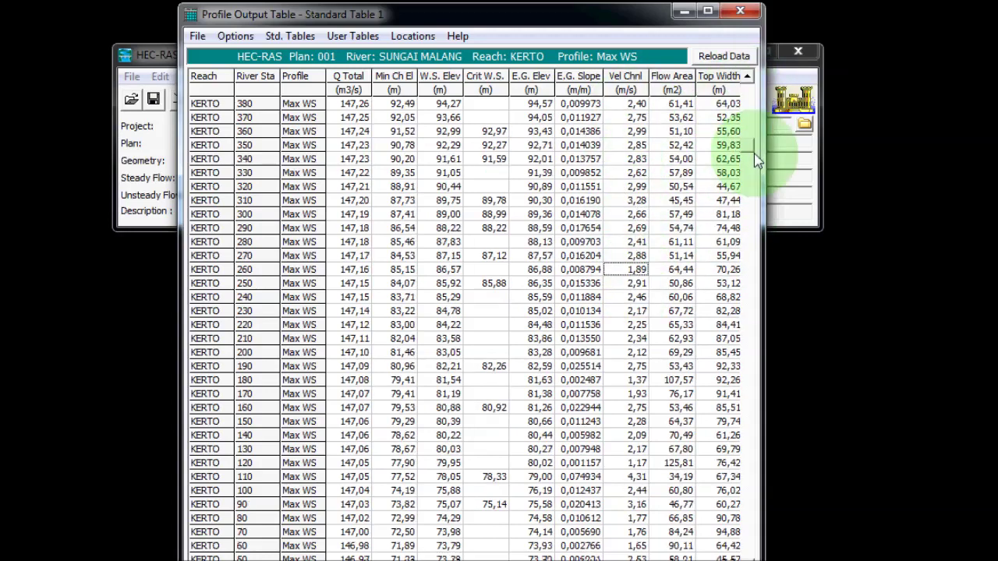
{"action": "scroll", "coordinate": [756, 218], "scroll_direction": "down", "scroll_amount": 1}
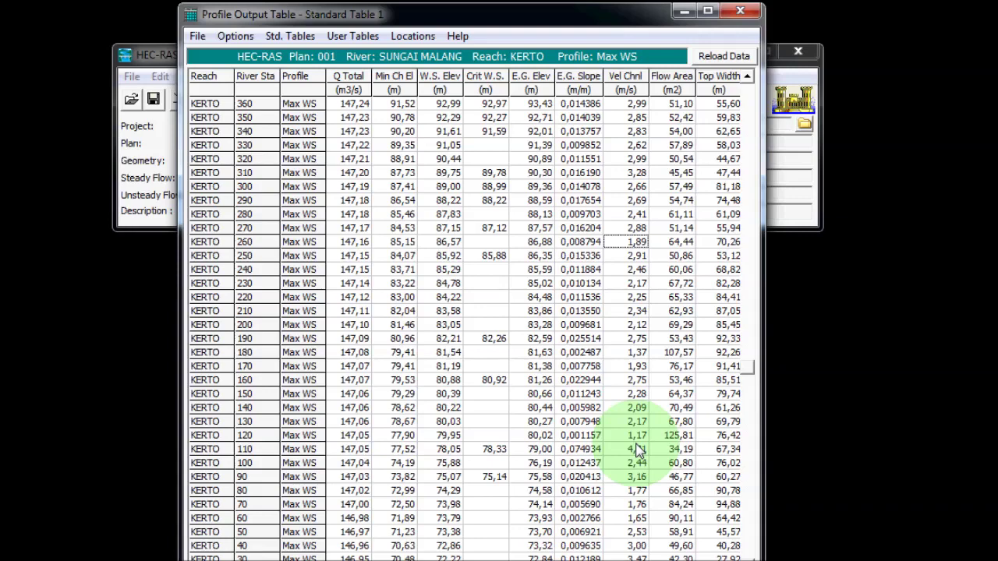
{"action": "left_click", "coordinate": [637, 450]}
{"action": "key", "text": "Down"}
{"action": "key", "text": "Down"}
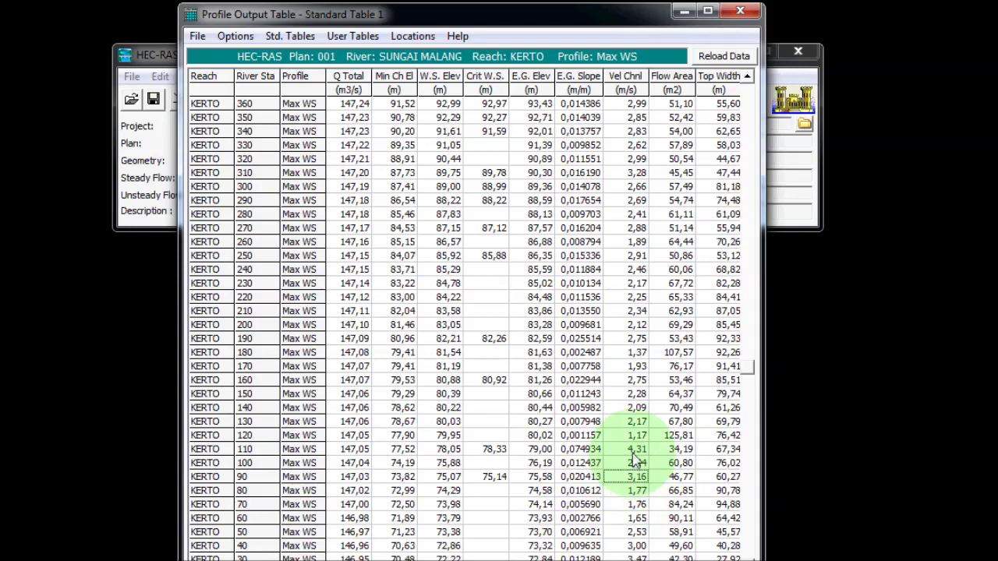
{"action": "key", "text": "Down"}
{"action": "key", "text": "Down"}
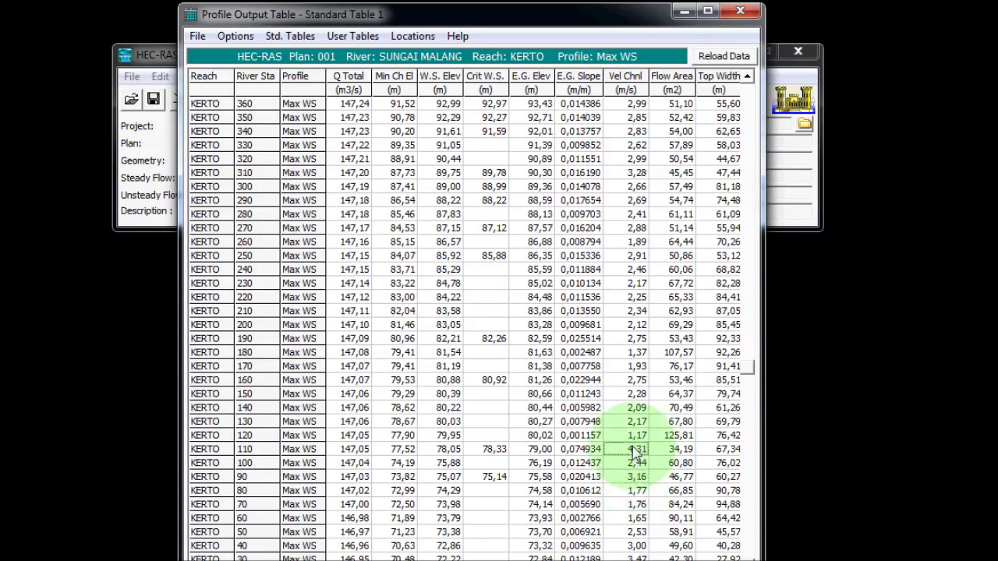
{"action": "left_click", "coordinate": [636, 476]}
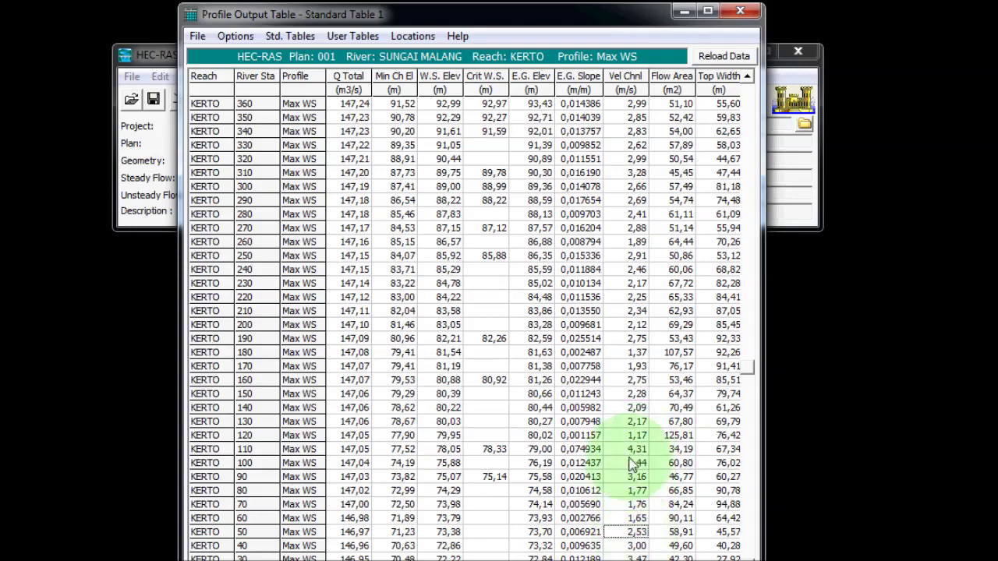
{"action": "left_click", "coordinate": [636, 450]}
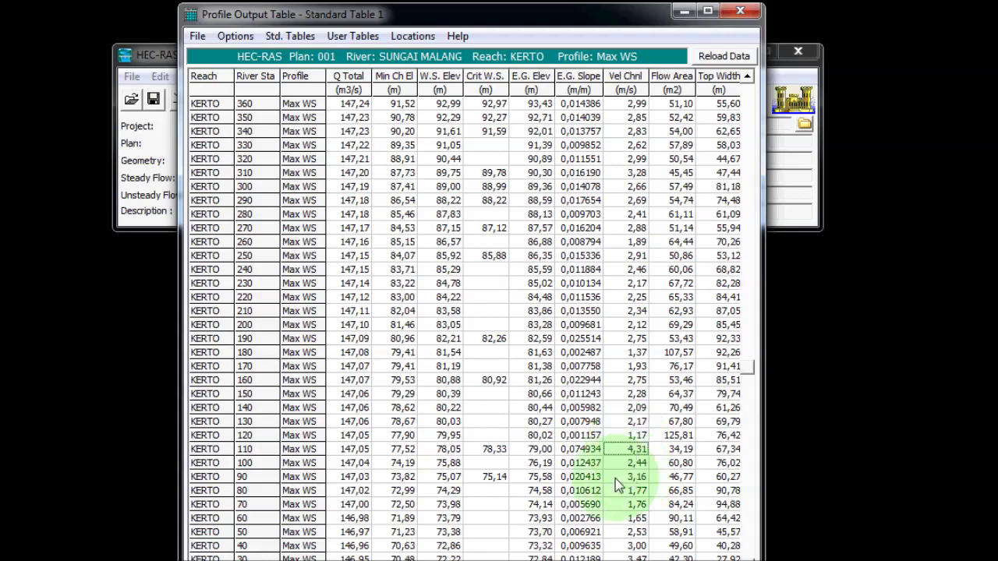
Compare the channel velocity at river station 110 with those at the stations further downstream, through station 20.
{"action": "left_click", "coordinate": [636, 517]}
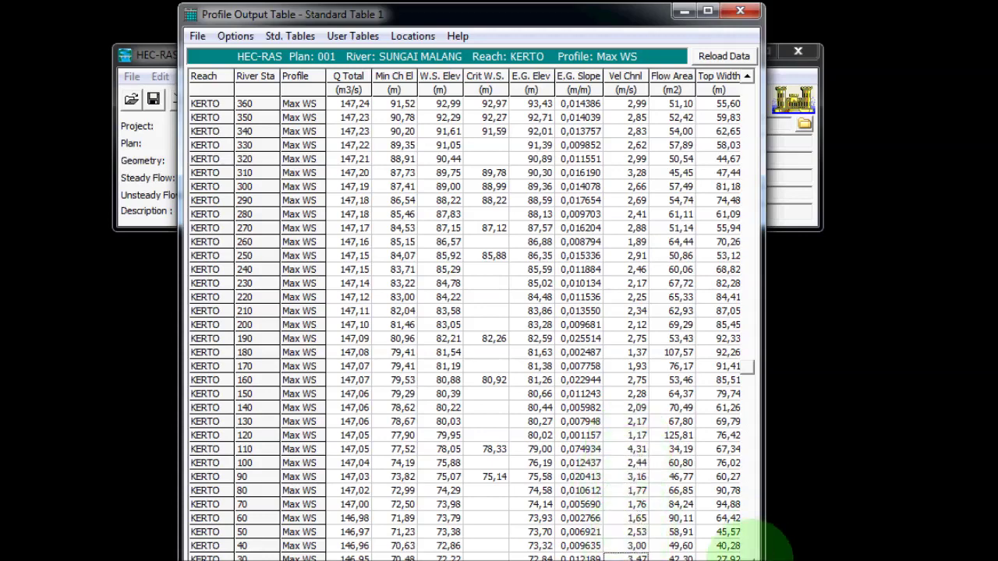
{"action": "key", "text": "Down"}
{"action": "key", "text": "Down"}
{"action": "key", "text": "Down"}
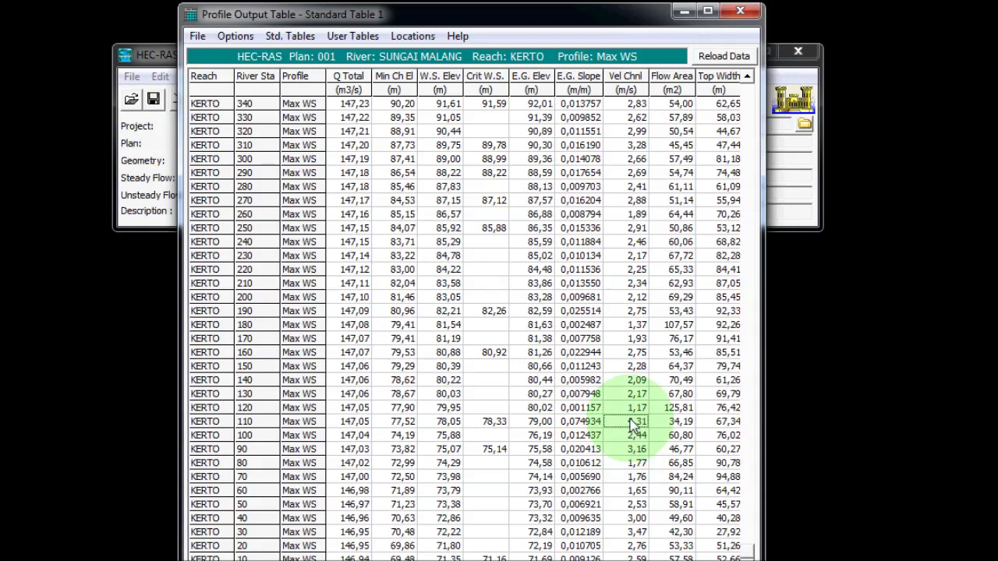
{"action": "key", "text": "Down"}
{"action": "key", "text": "Down"}
{"action": "key", "text": "Down"}
{"action": "key", "text": "Down"}
{"action": "left_click", "coordinate": [635, 546]}
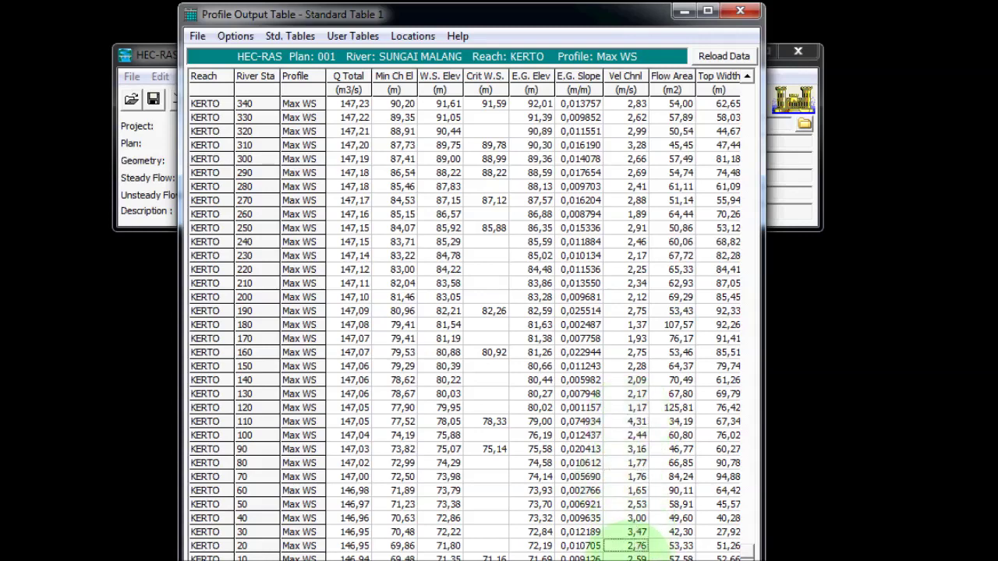
Examine the full row of Max WS results at river station 110, from Q Total through Top Width.
{"action": "left_click", "coordinate": [628, 518]}
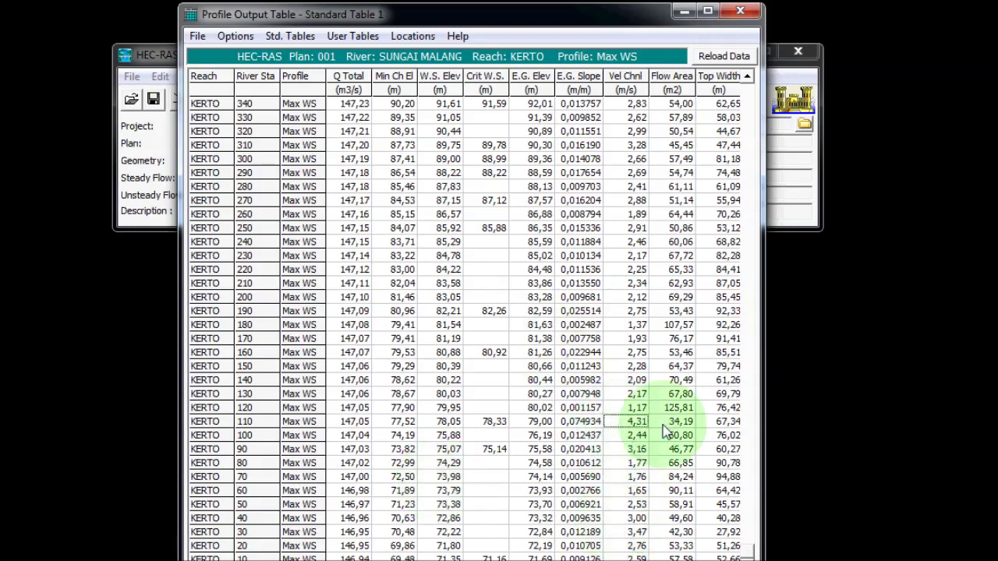
{"action": "left_click_drag", "start_coordinate": [628, 426], "coordinate": [441, 425]}
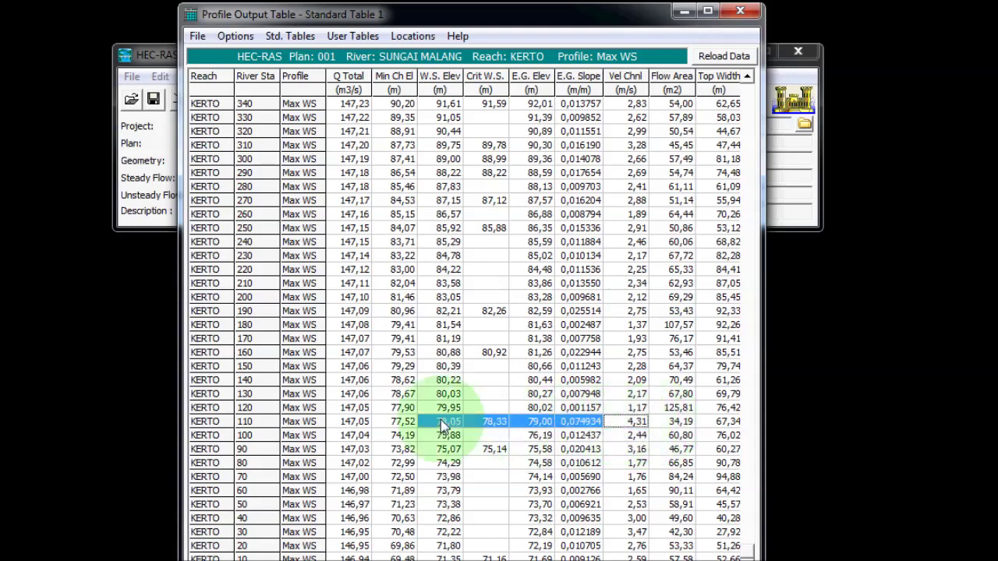
{"action": "left_click", "coordinate": [632, 427]}
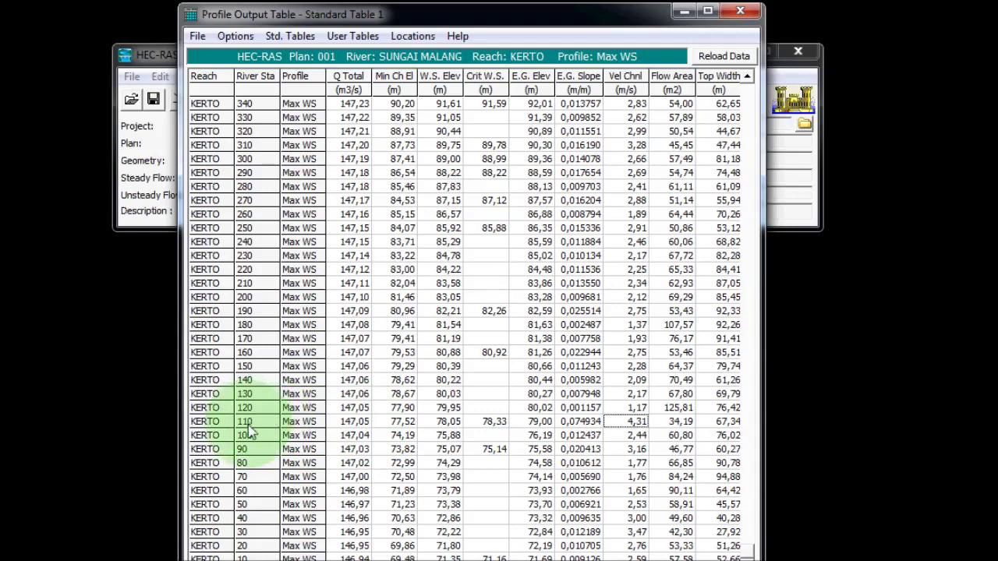
{"action": "key", "text": "shift+End"}
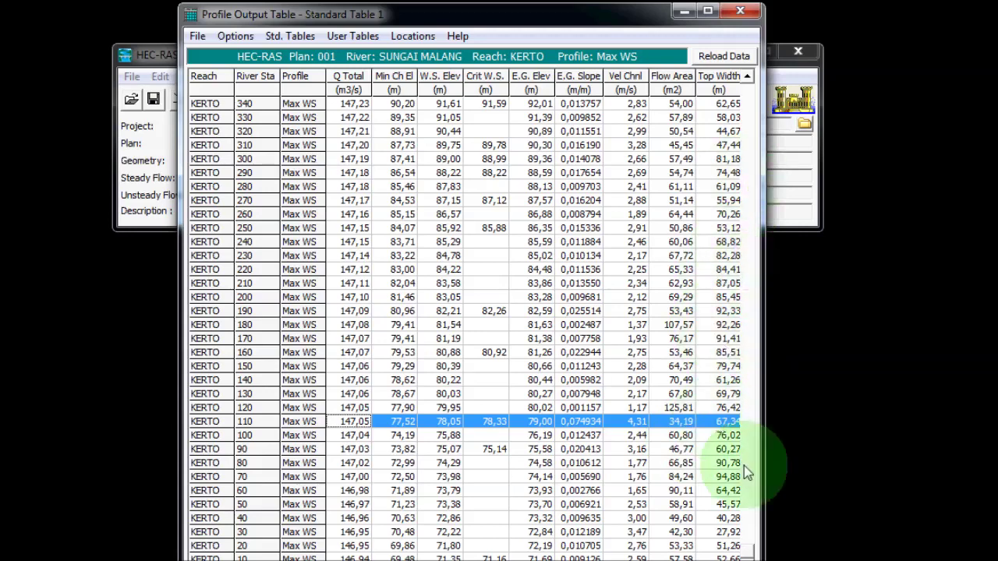
Review the Froude numbers of the Max WS profile from river station 390 downstream, and close the profile output table.
{"action": "scroll", "coordinate": [748, 234], "scroll_direction": "up", "scroll_amount": 2}
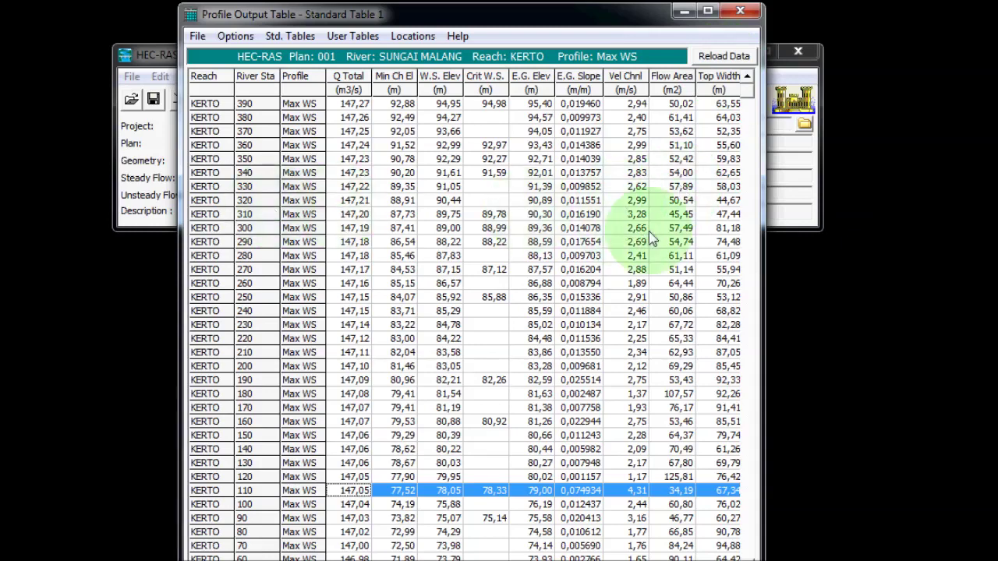
{"action": "left_click", "coordinate": [739, 555]}
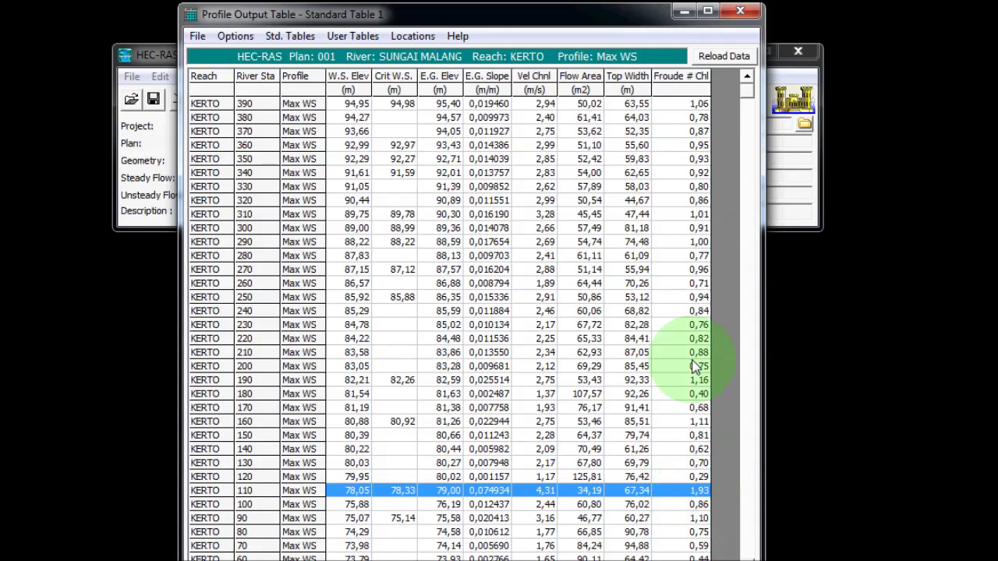
{"action": "left_click", "coordinate": [738, 12]}
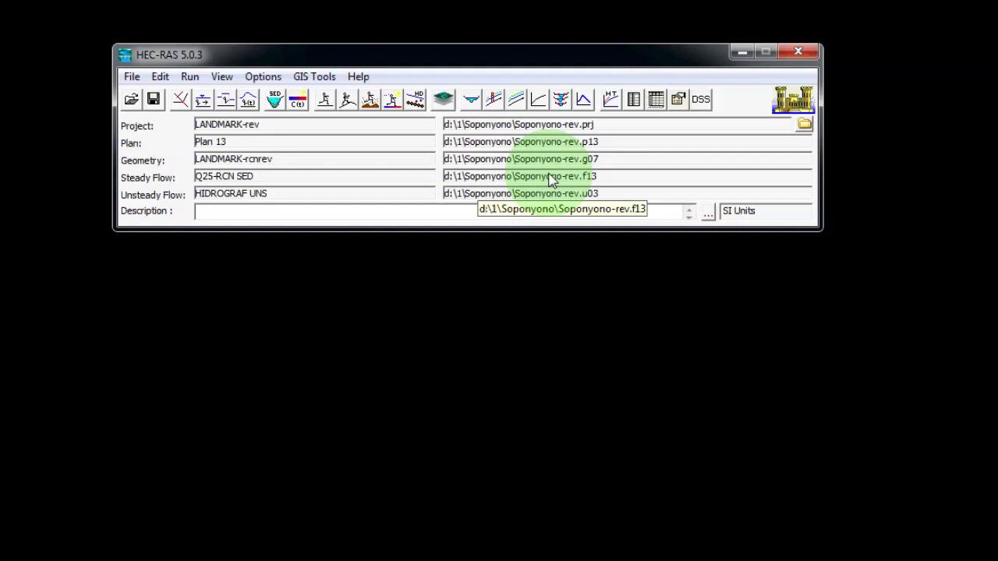
Open RAS Mapper to view the result layers of plan 001, reposition its window, and close it.
{"action": "left_click", "coordinate": [442, 100]}
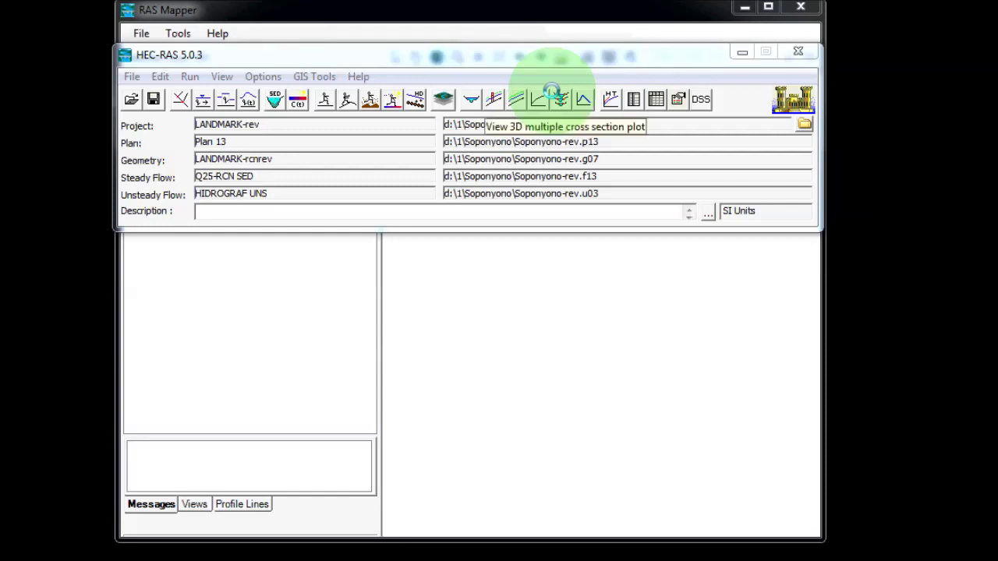
{"action": "left_click", "coordinate": [549, 16]}
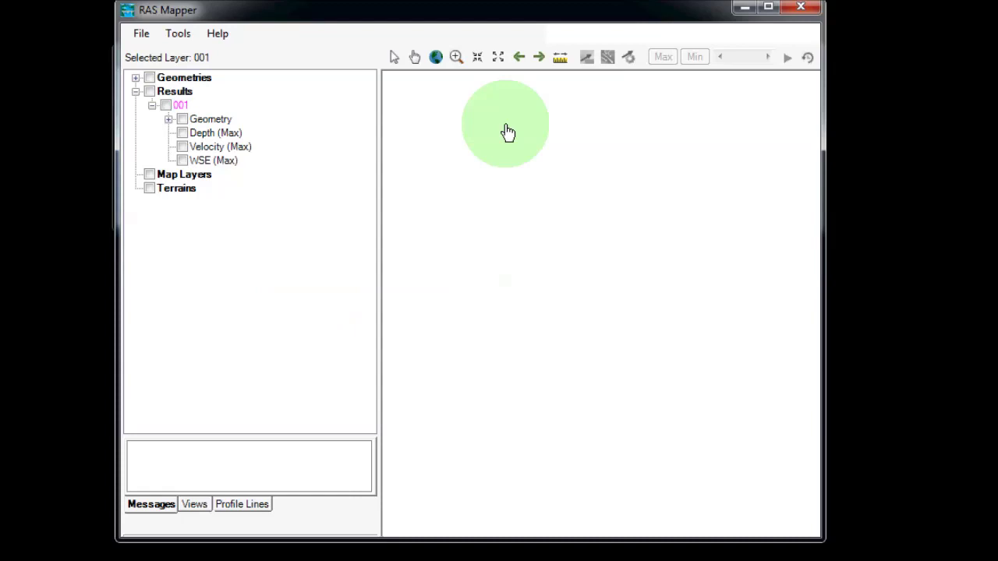
{"action": "left_click", "coordinate": [414, 57]}
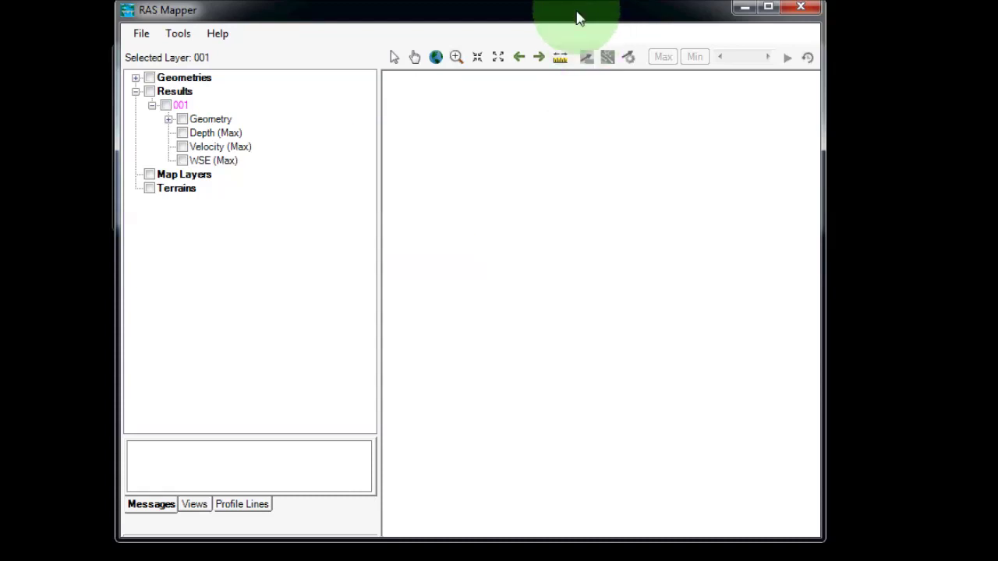
{"action": "mouse_move", "coordinate": [577, 17]}
{"action": "left_mouse_down"}
{"action": "mouse_move", "coordinate": [586, 81]}
{"action": "mouse_move", "coordinate": [576, 32]}
{"action": "left_mouse_up"}
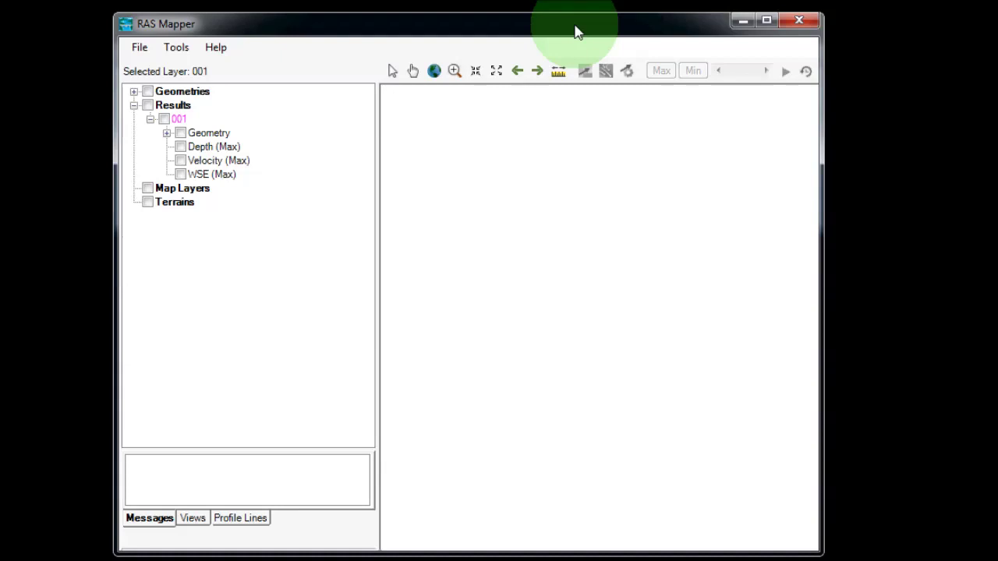
{"action": "left_click_drag", "start_coordinate": [577, 31], "coordinate": [575, 56]}
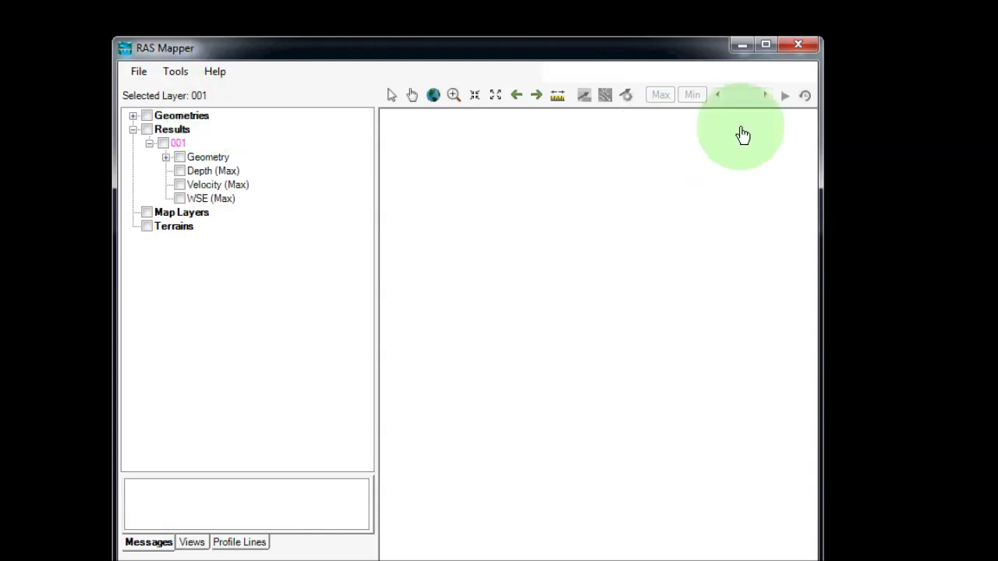
{"action": "left_click", "coordinate": [800, 46]}
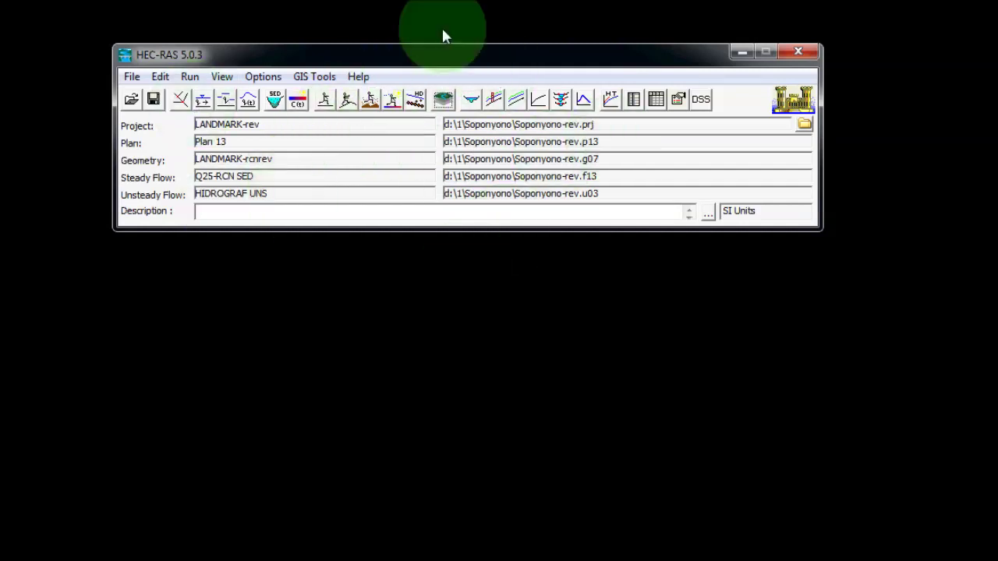
Reopen the profile output table, check the energy grade slopes of the Max WS profile, and close the table.
{"action": "left_click", "coordinate": [652, 103]}
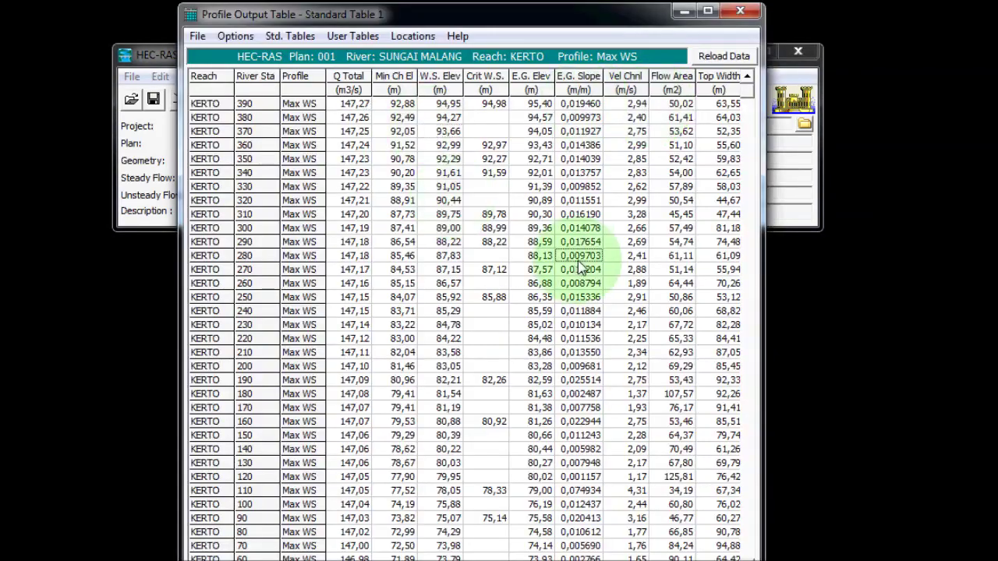
{"action": "left_click", "coordinate": [581, 394]}
{"action": "left_click", "coordinate": [740, 12]}
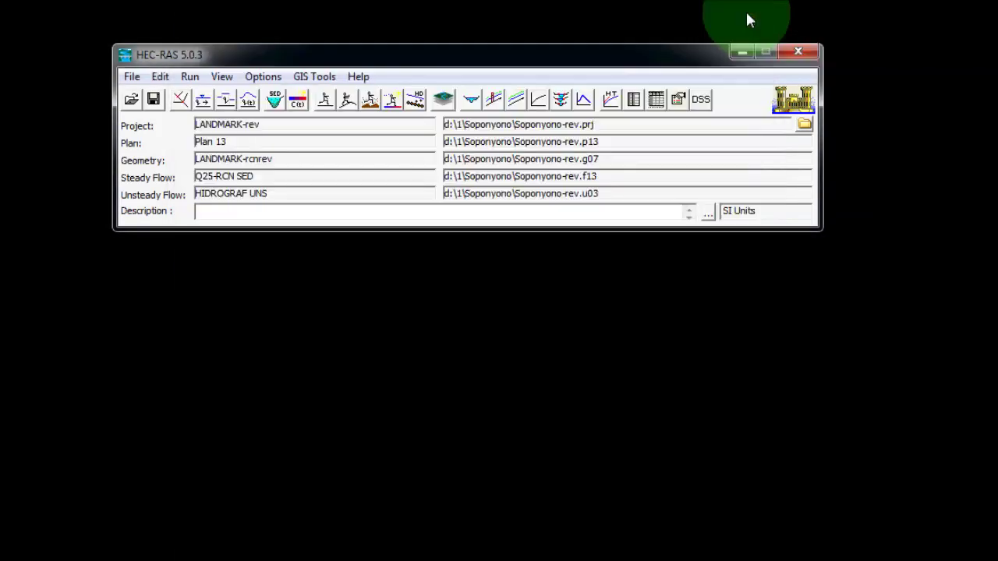